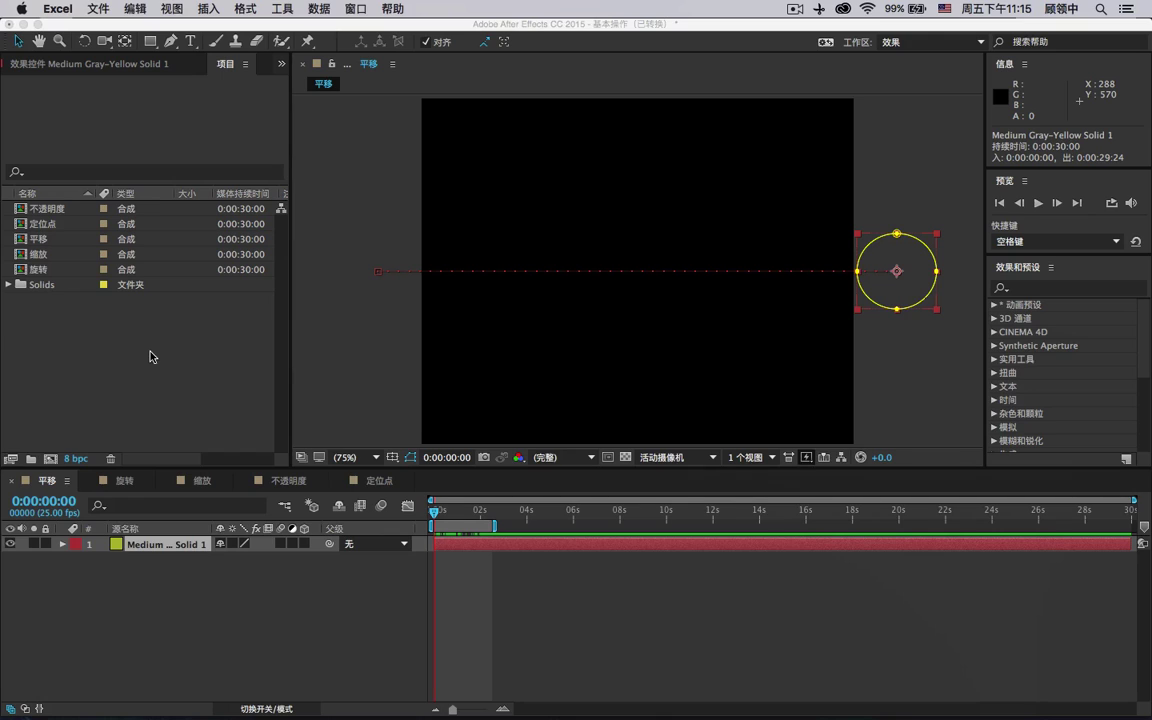
Preview the animations in the 平移, 旋转, 缩放 and 不透明度 compositions one after another
click(446, 511)
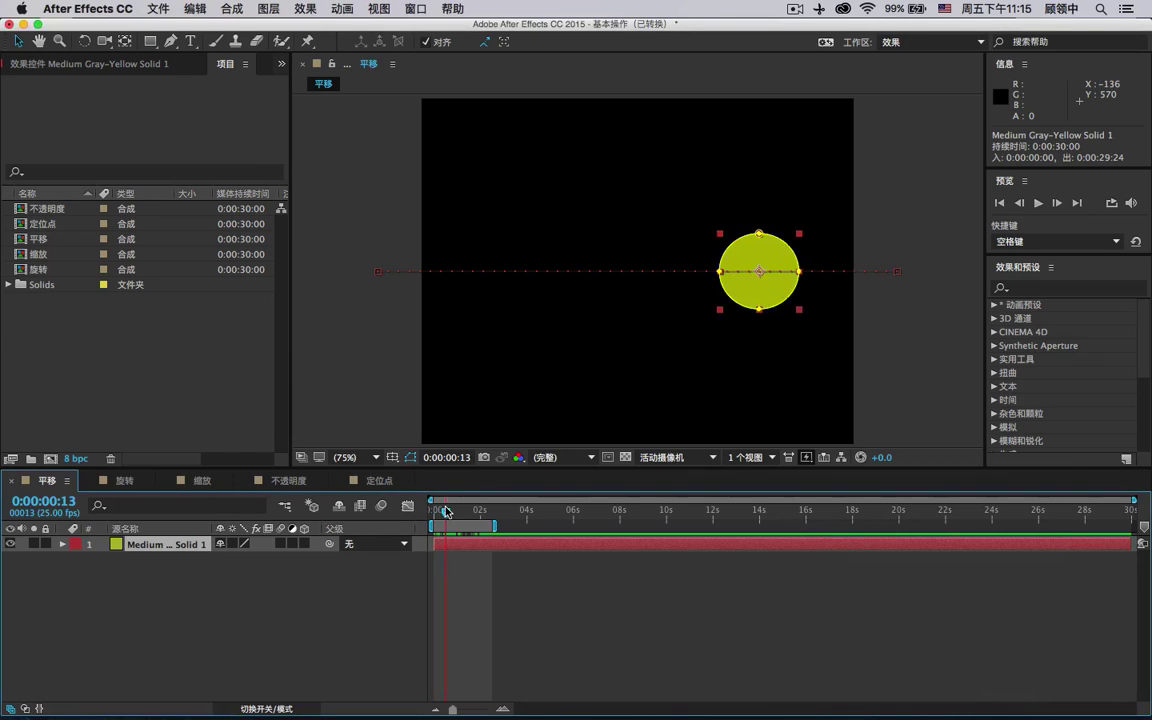
click(1038, 203)
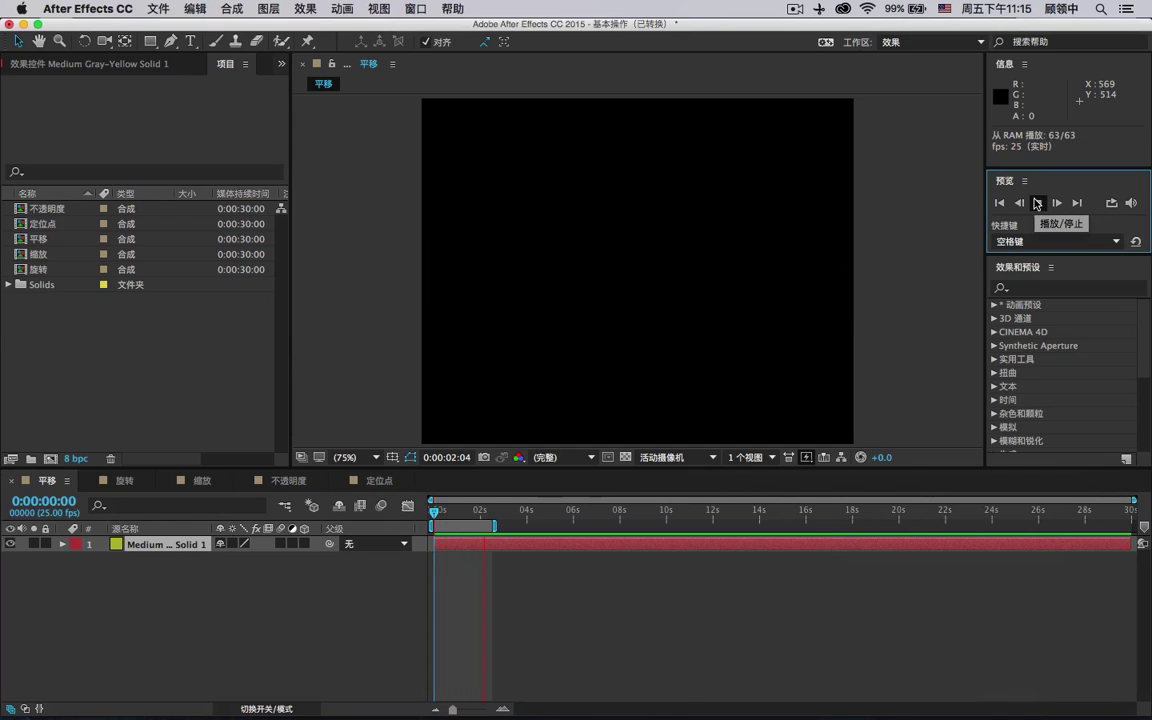
click(124, 480)
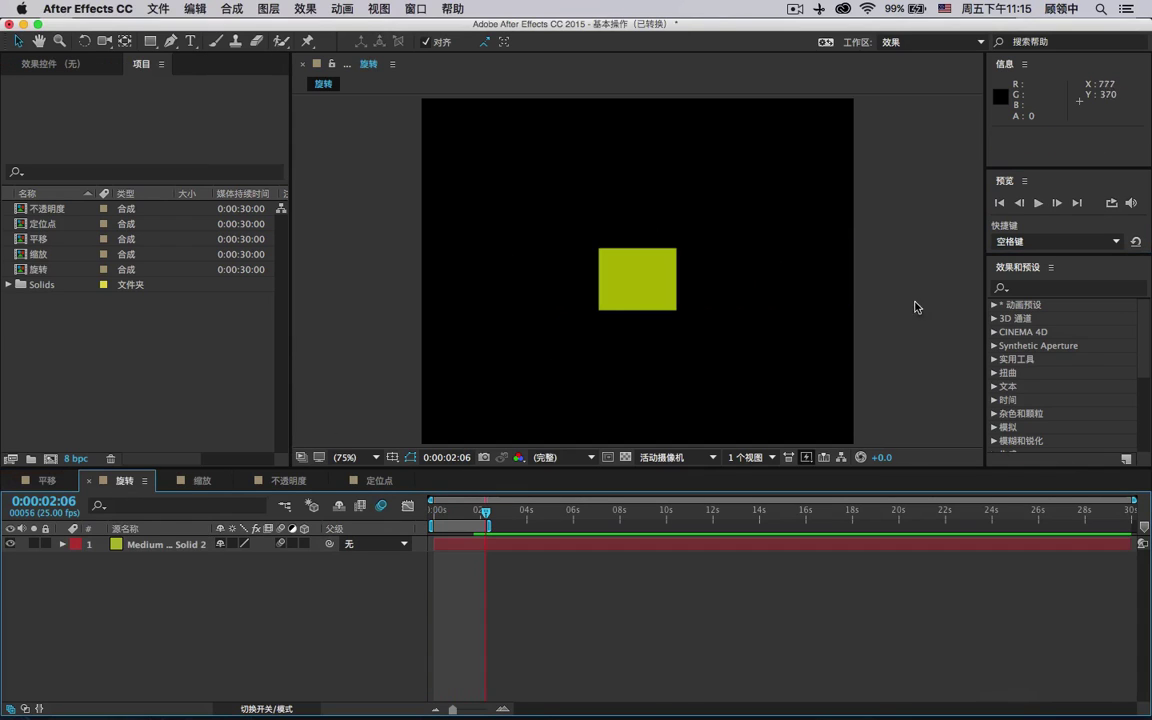
click(1038, 203)
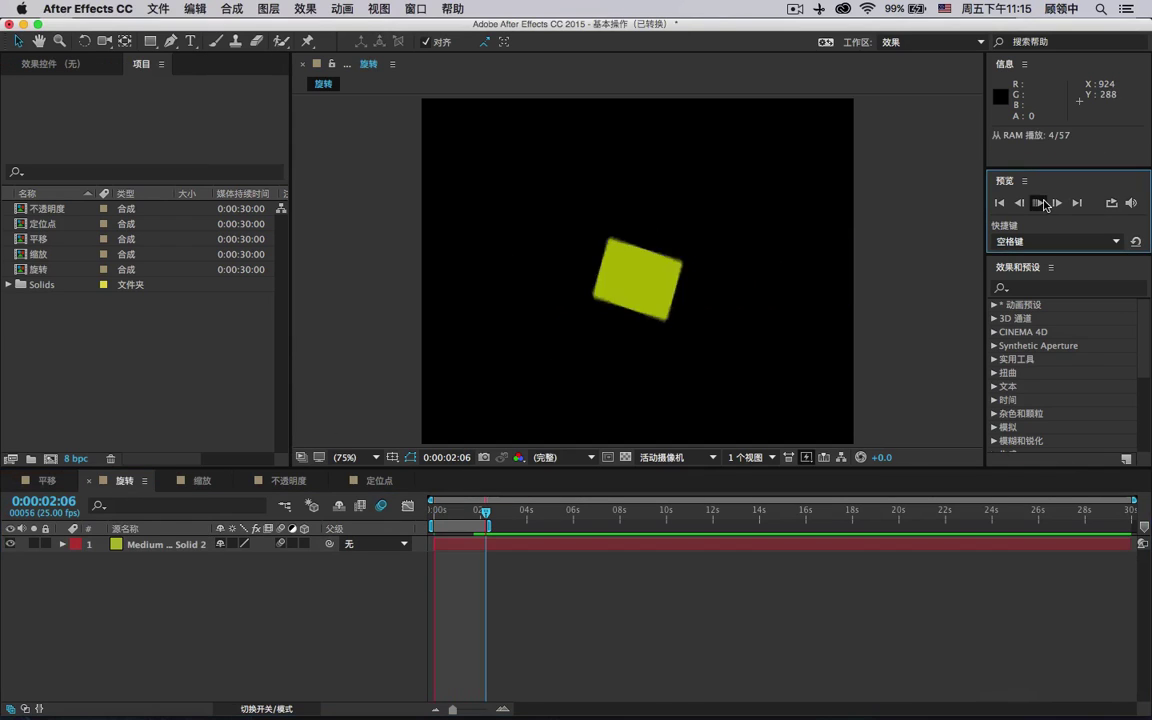
click(203, 480)
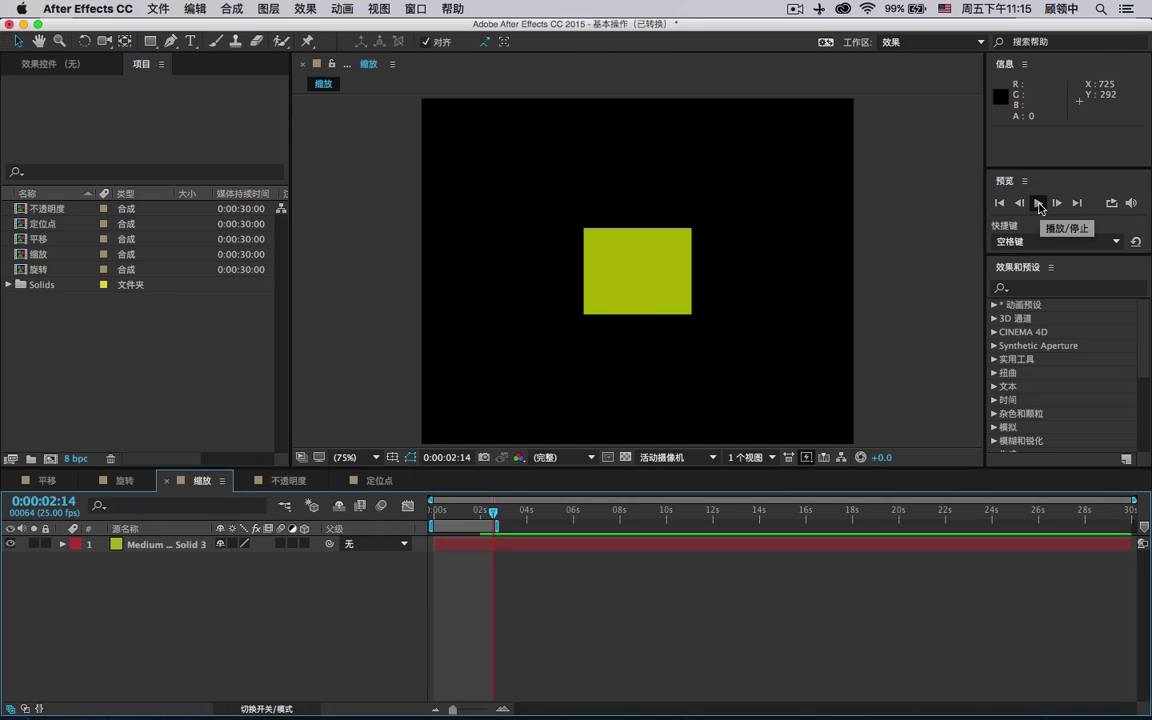
click(1039, 204)
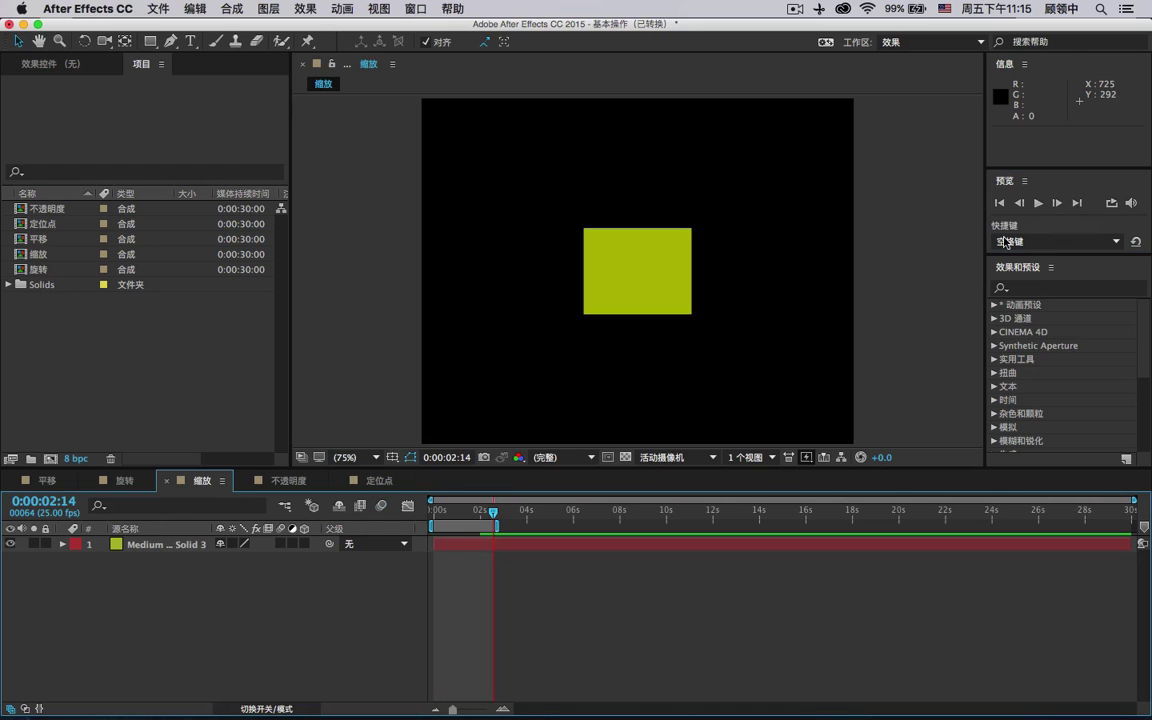
click(1039, 204)
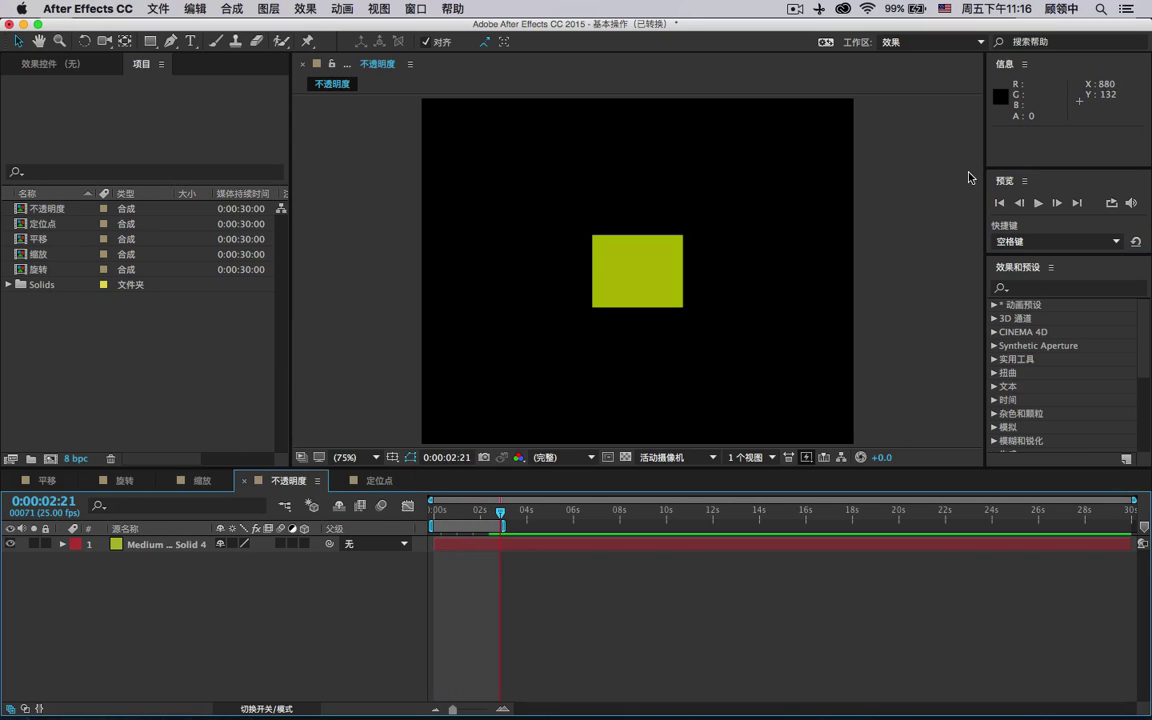
click(1038, 203)
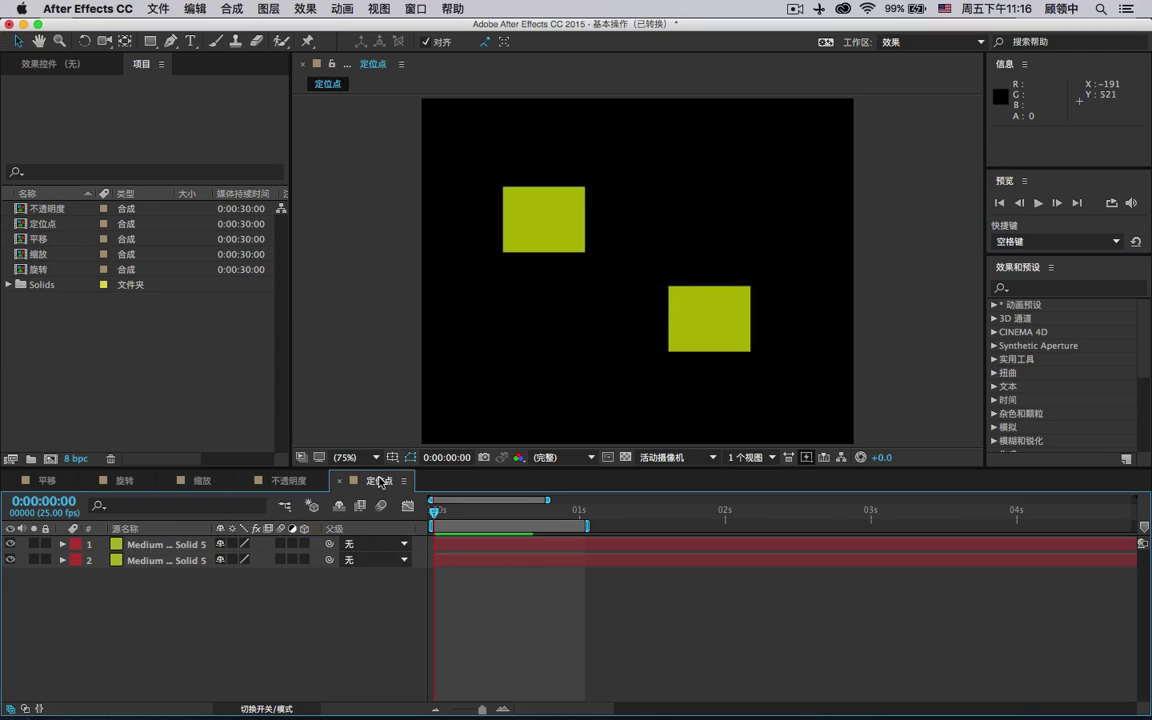
Scrub the 定位点 composition and compare the anchor points of its two rotating rectangles, ending back in the 平移 composition
drag(440, 513, 474, 513)
click(528, 224)
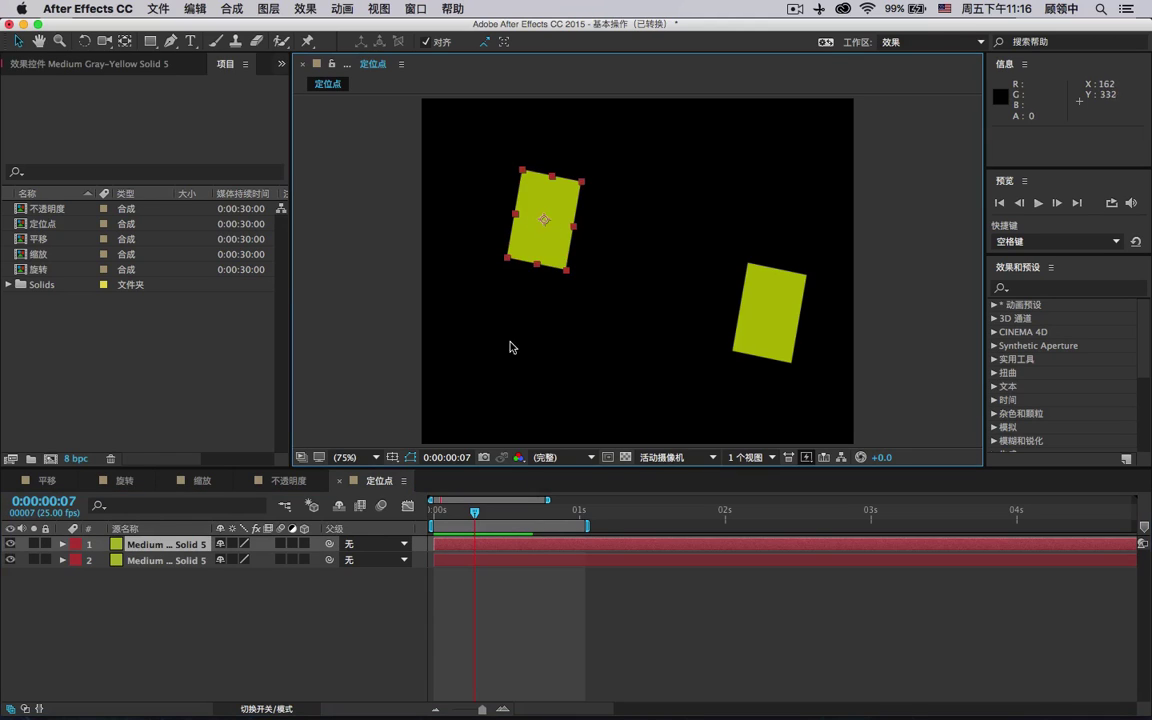
click(741, 343)
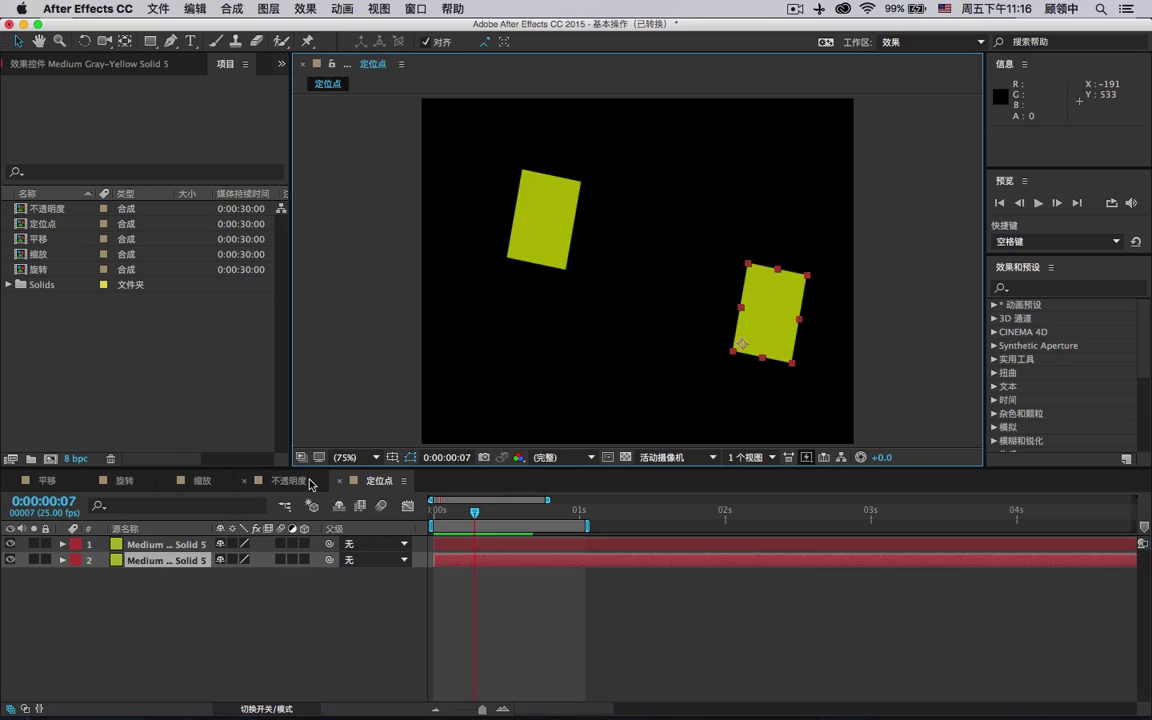
click(22, 488)
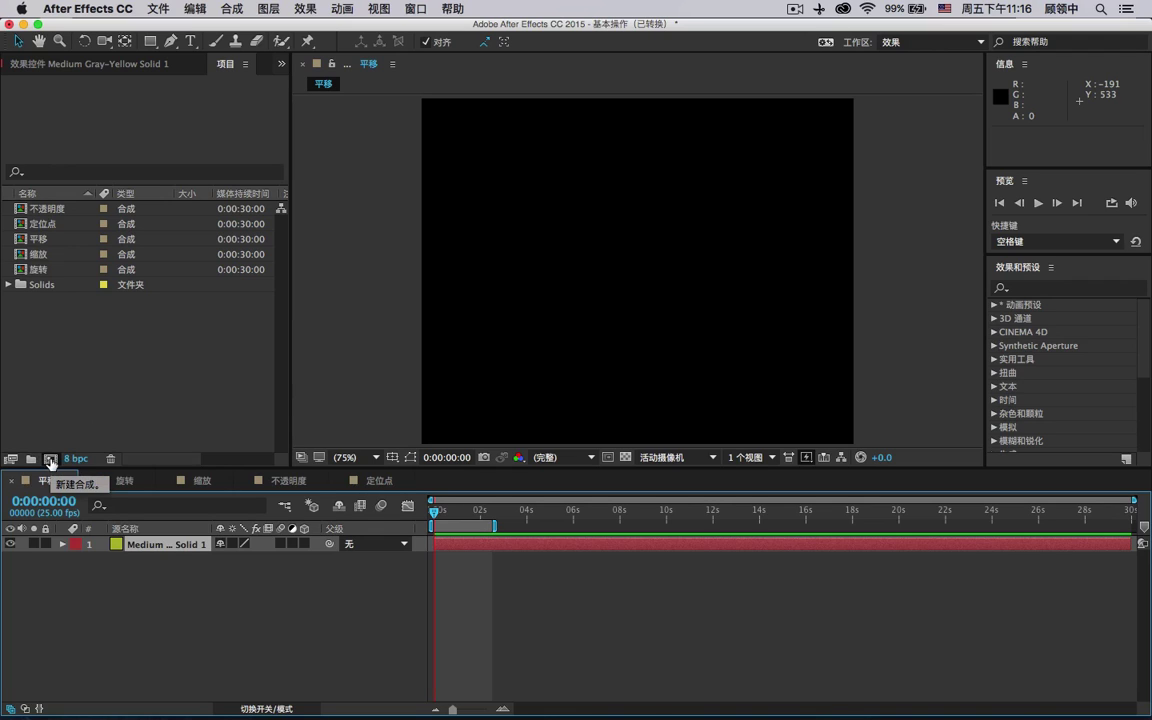
Create a composition with the HDV/HDTV 720 25 preset, a duration of 0:00:05:00 and a black background
click(50, 459)
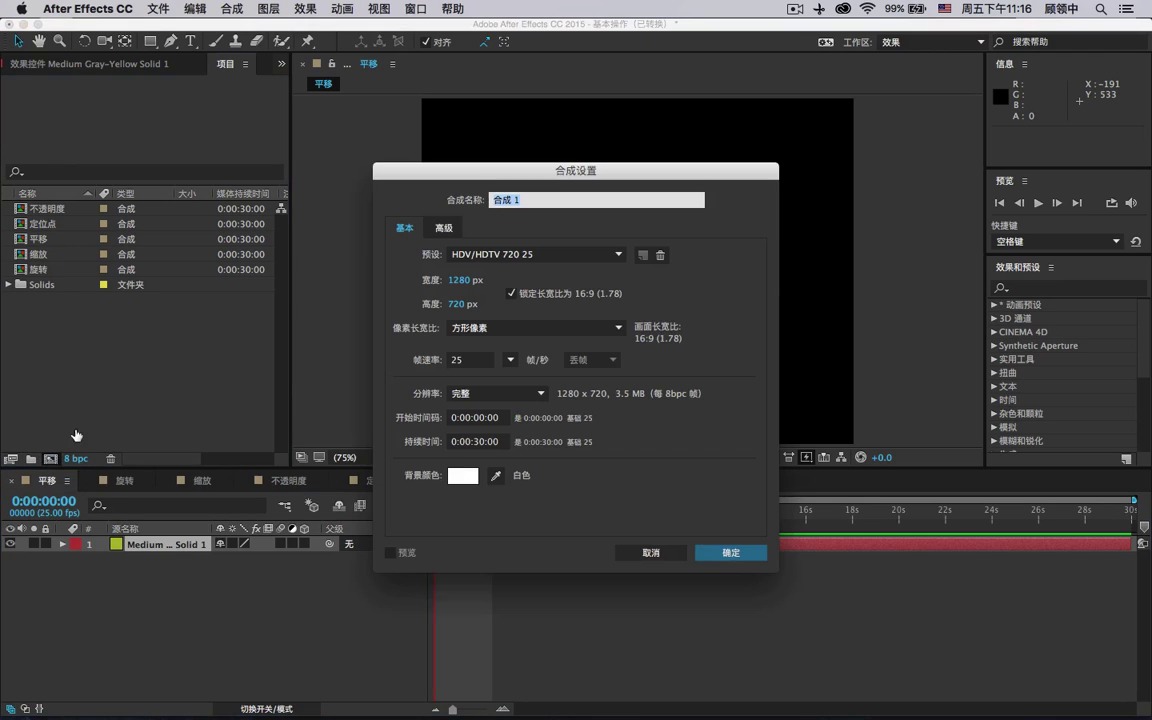
click(551, 256)
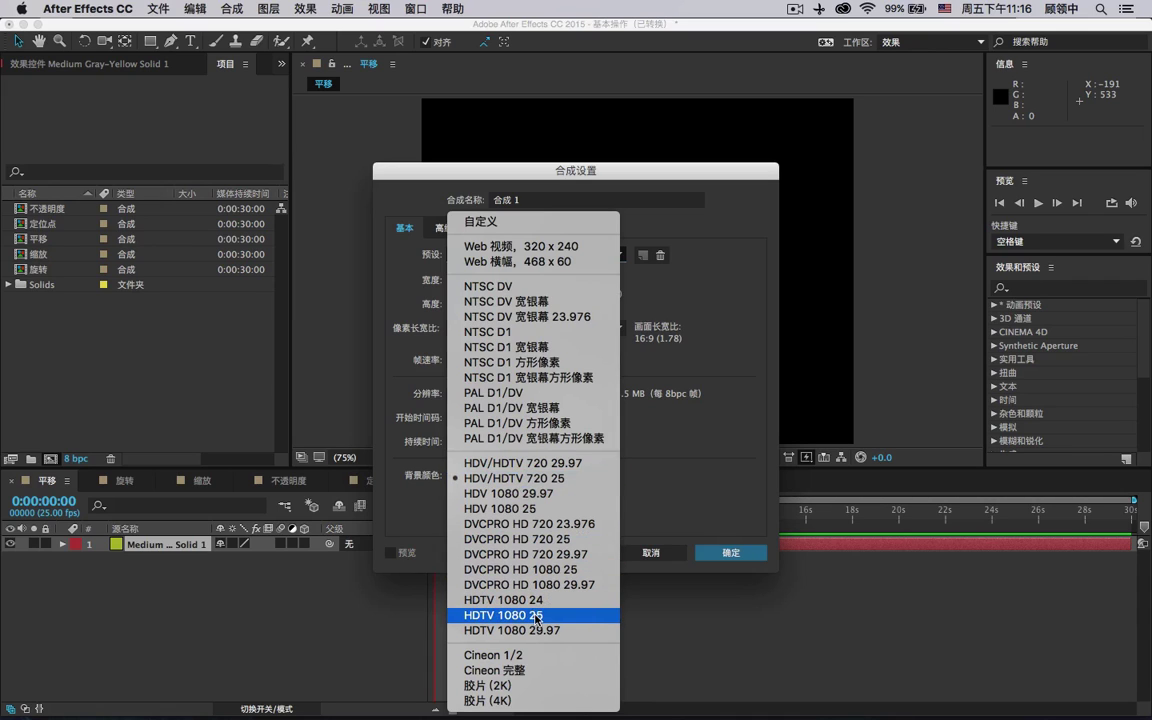
click(551, 478)
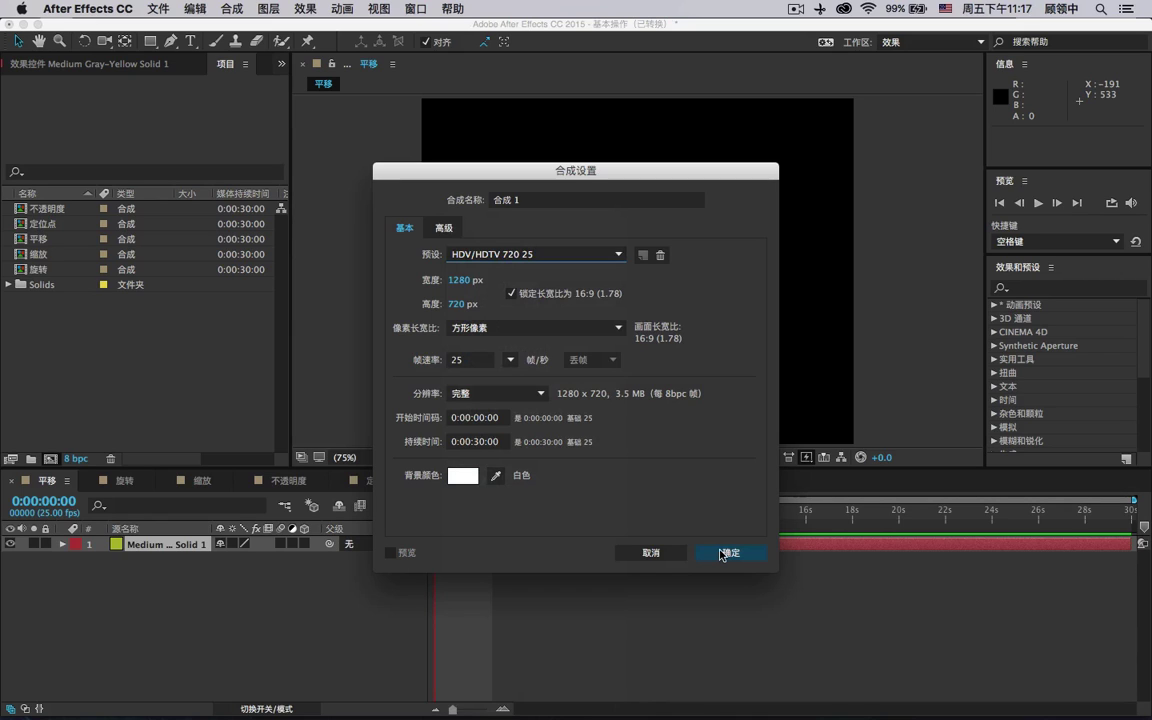
click(482, 442)
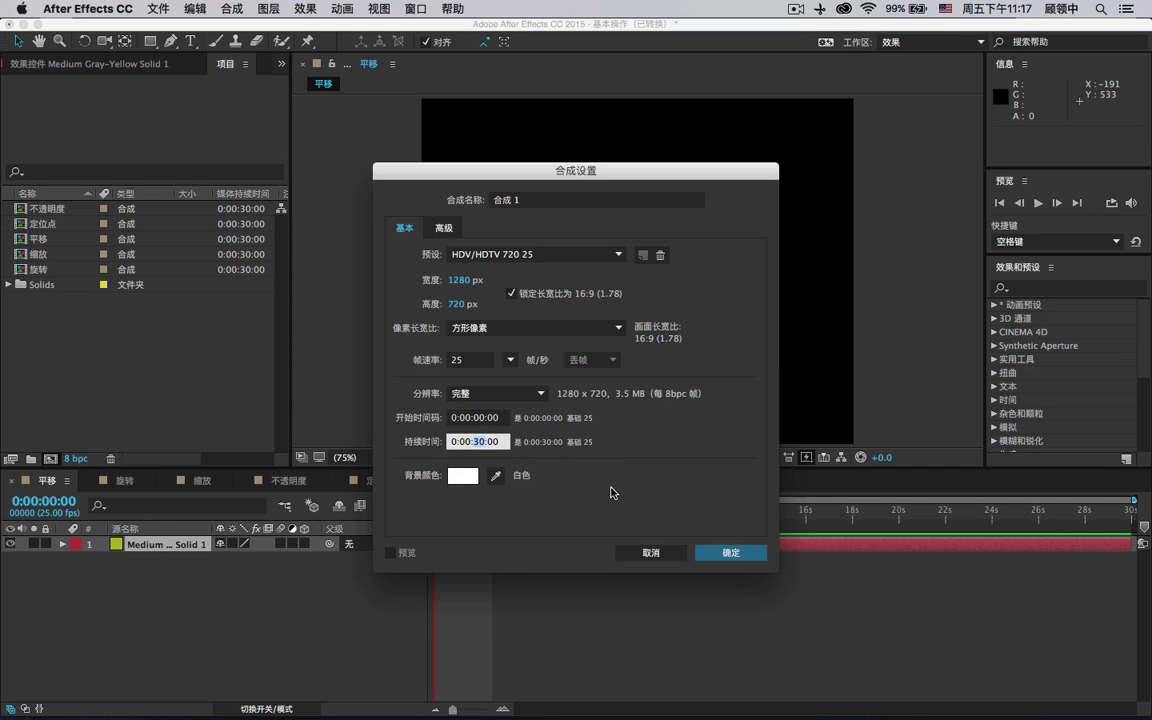
text(05)
click(468, 478)
drag(595, 366, 240, 486)
click(734, 276)
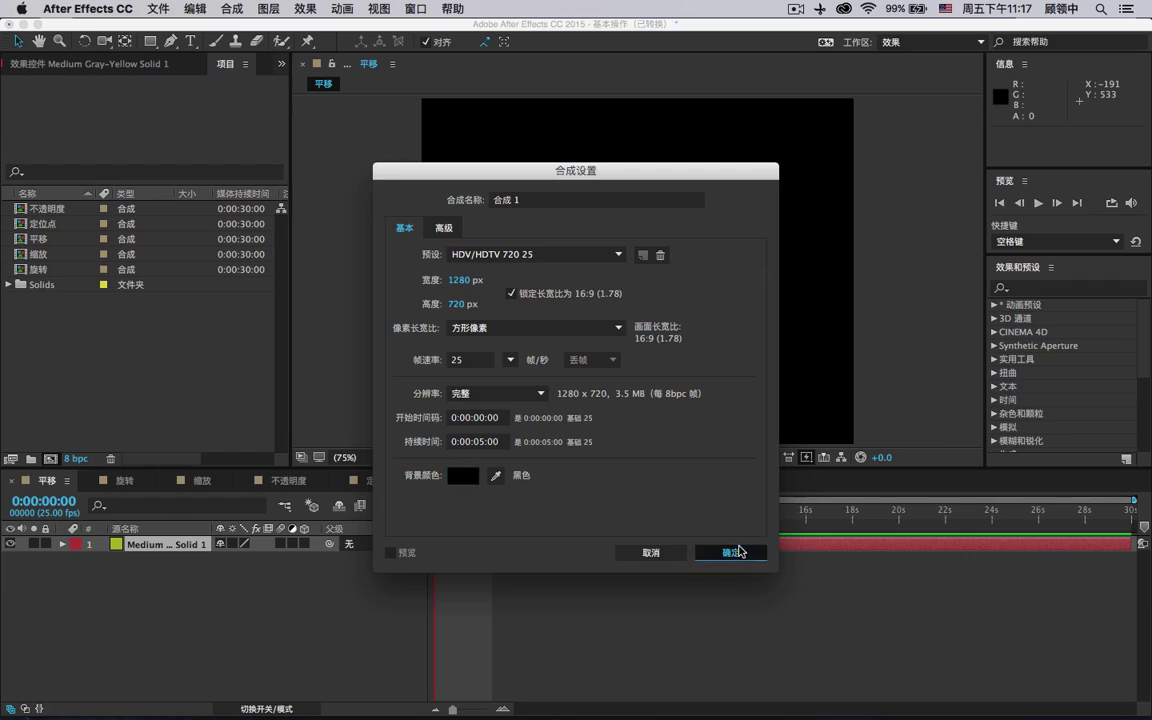
click(735, 552)
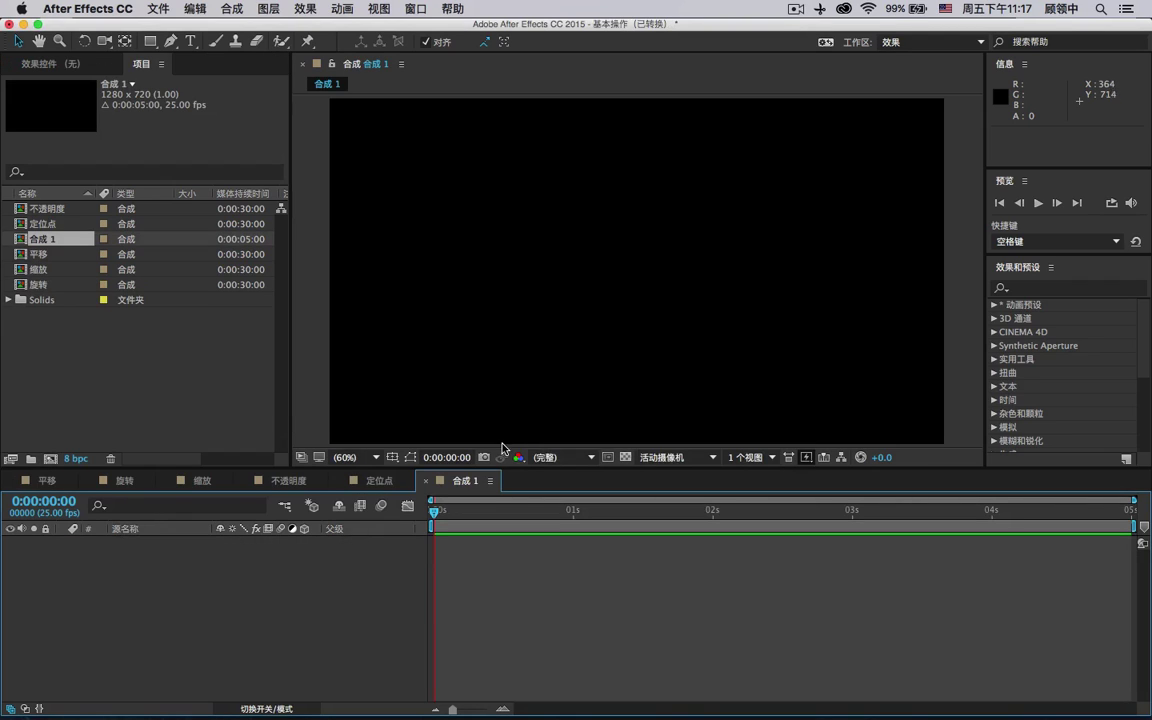
Add a shape layer and draw a nearly square red rectangle about 156 px high in the left half of the frame
right_click(130, 565)
mouse_move(190, 565)
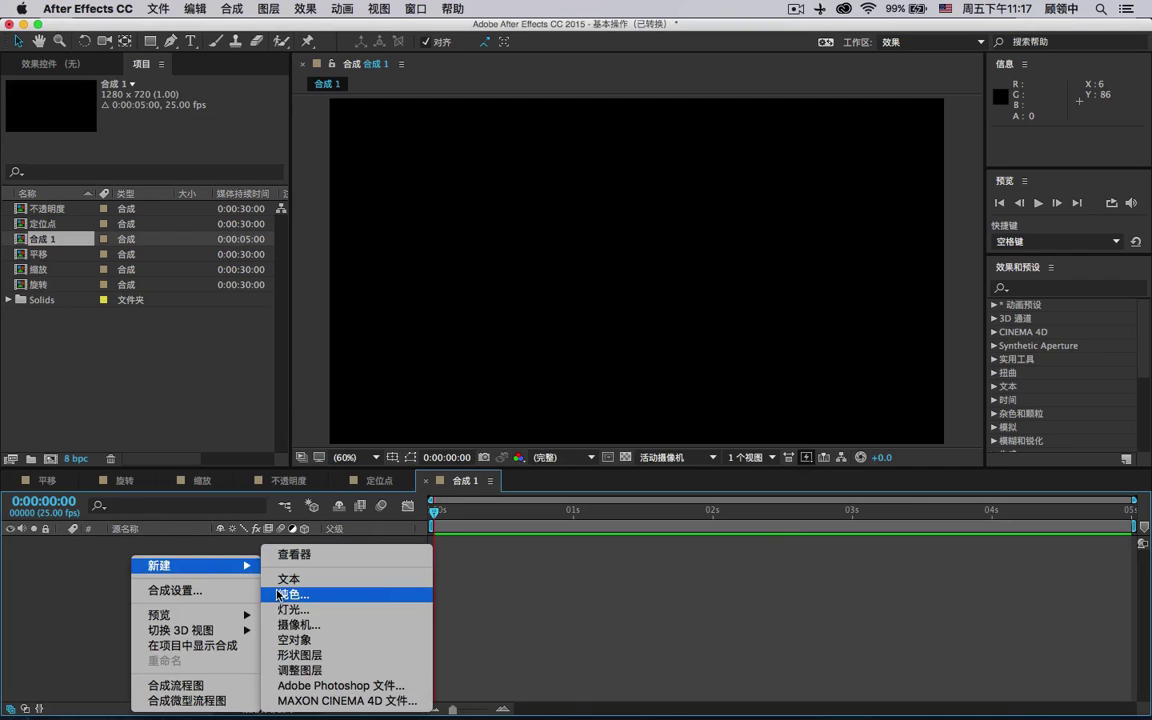
click(300, 655)
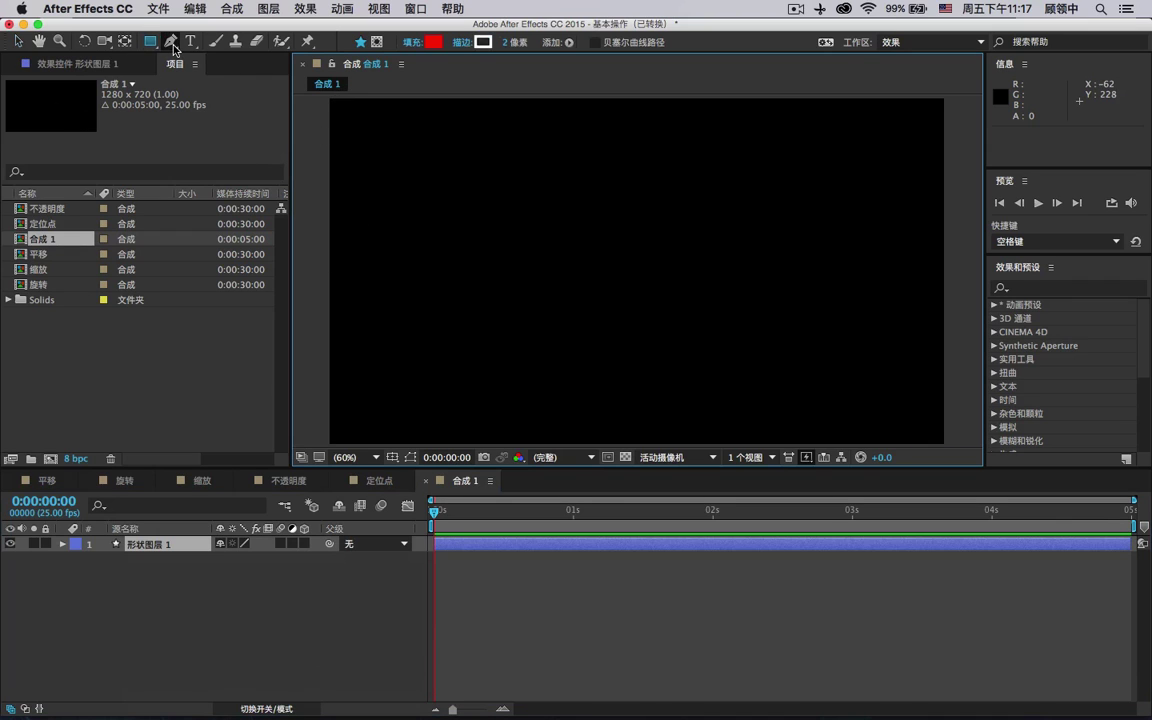
drag(152, 44, 175, 40)
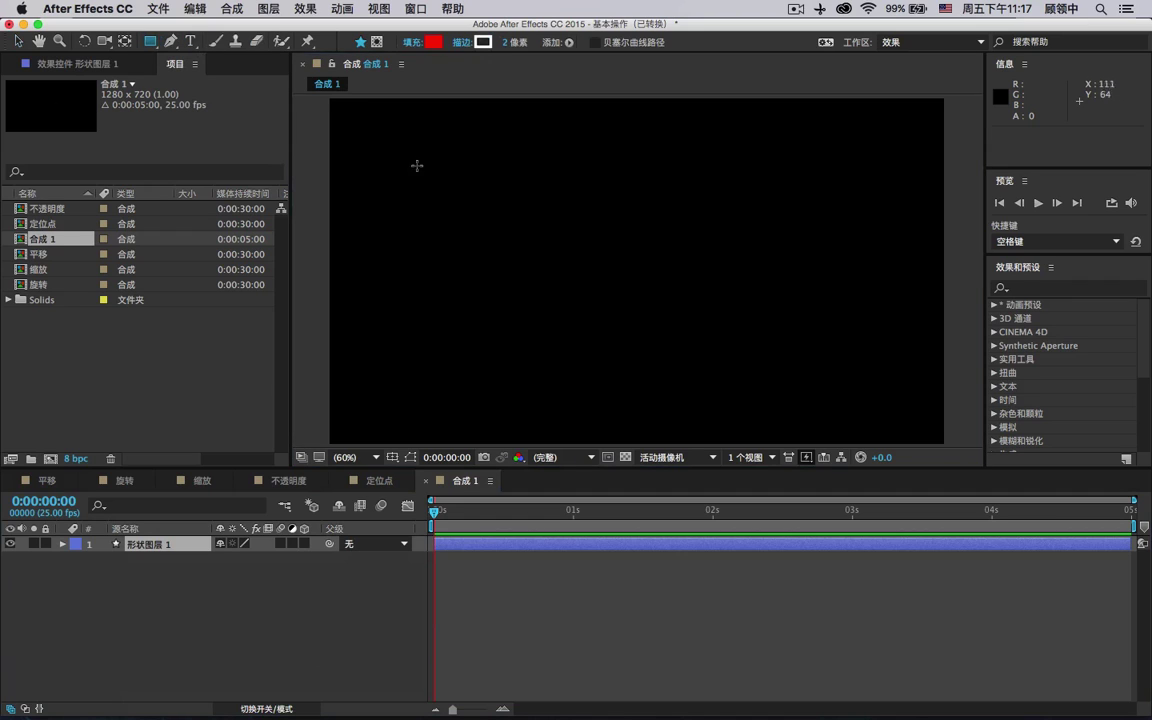
drag(455, 210, 538, 287)
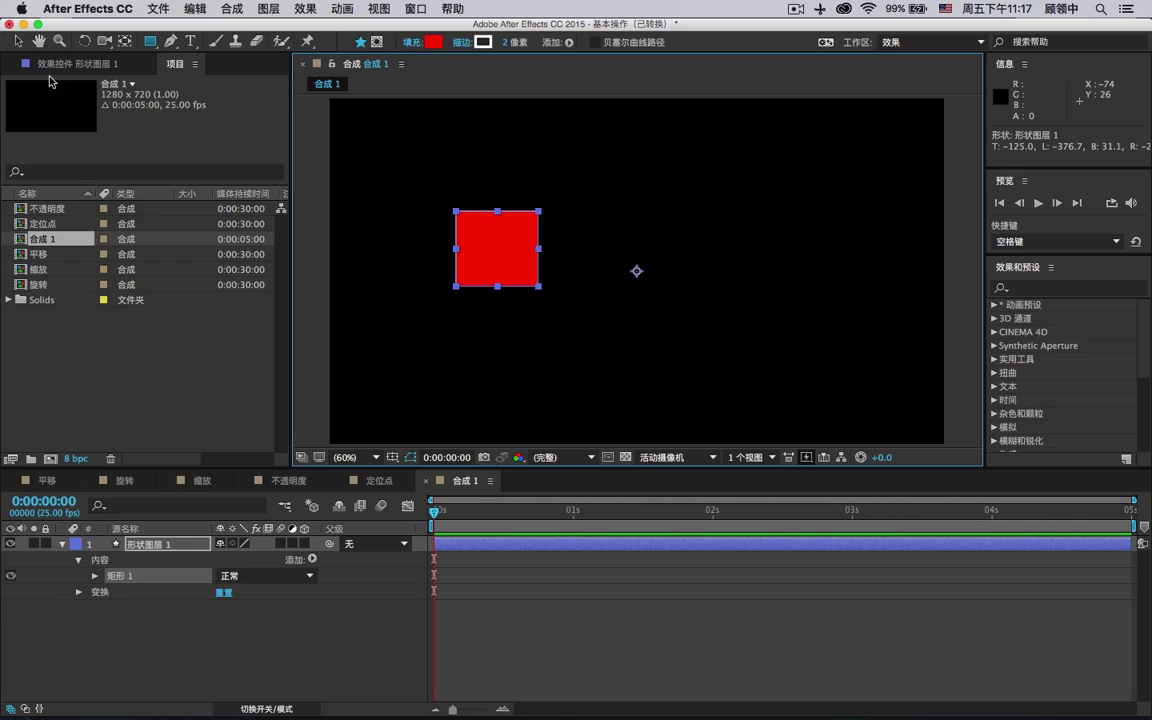
click(18, 42)
click(329, 154)
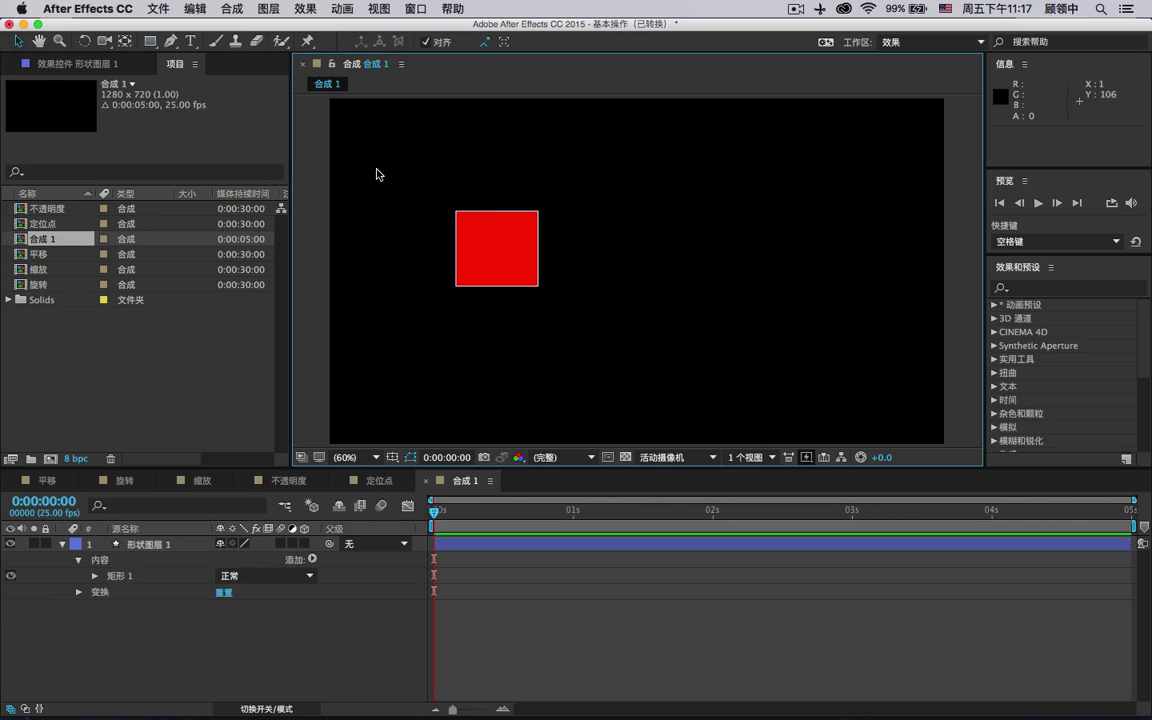
Set the red rectangle's stroke width to 0 pixels and deselect it
click(508, 236)
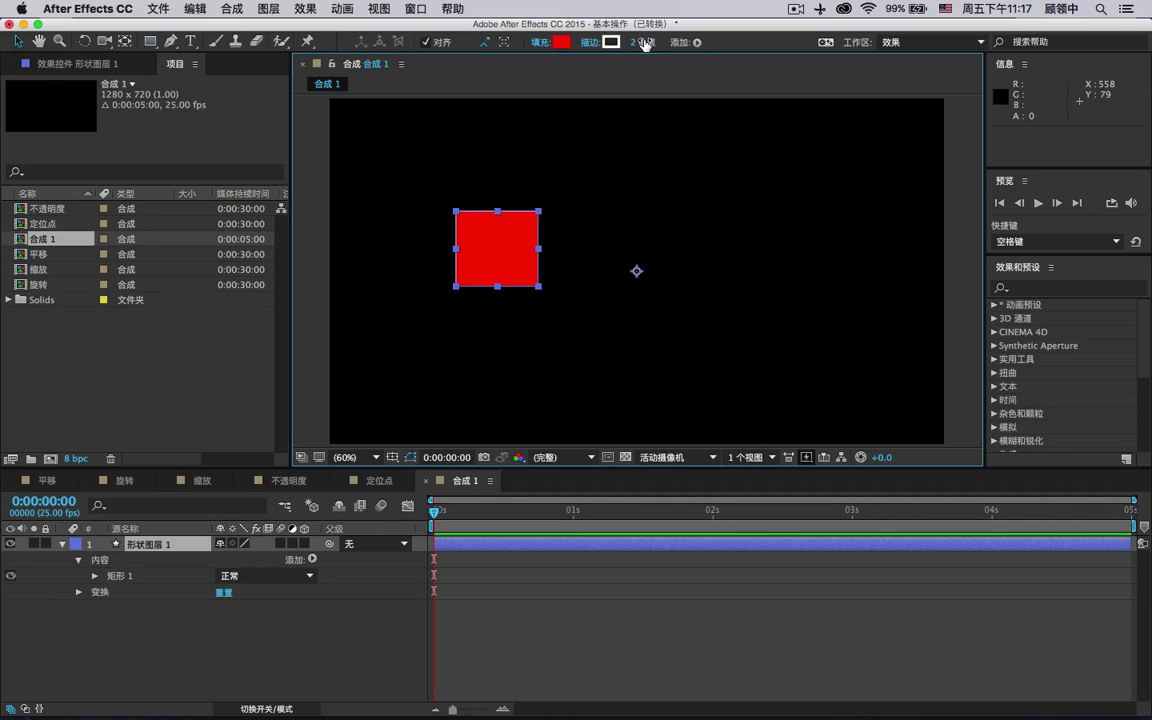
drag(637, 45, 610, 45)
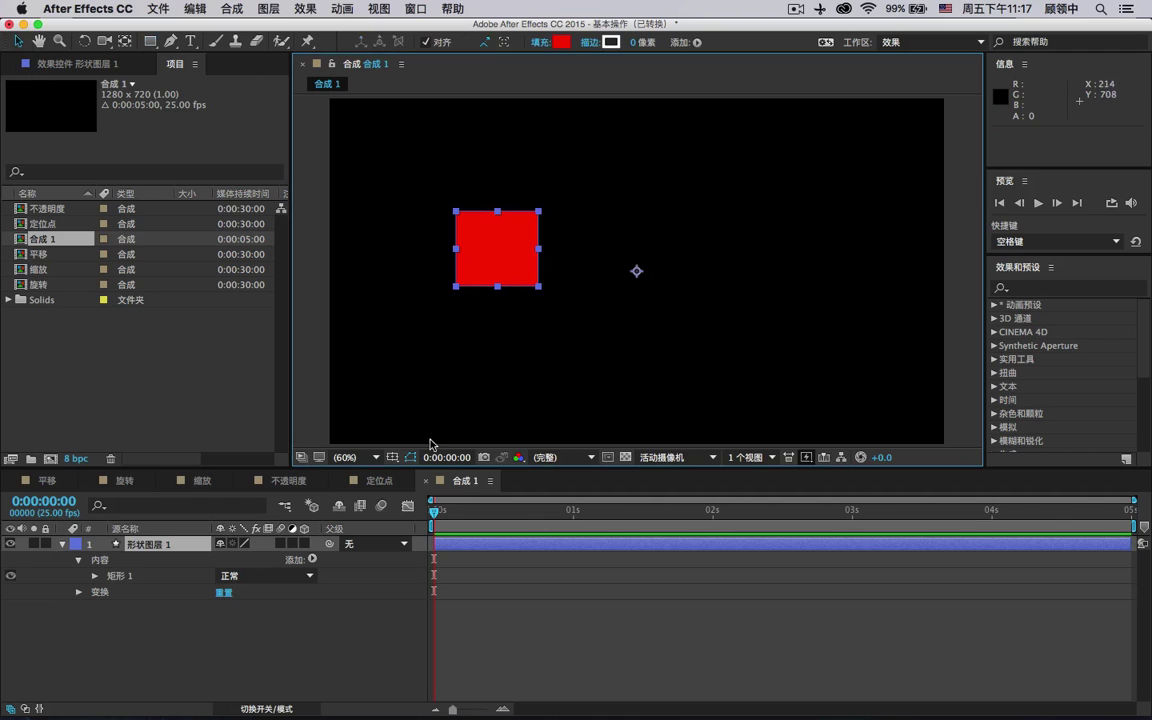
click(350, 457)
click(617, 273)
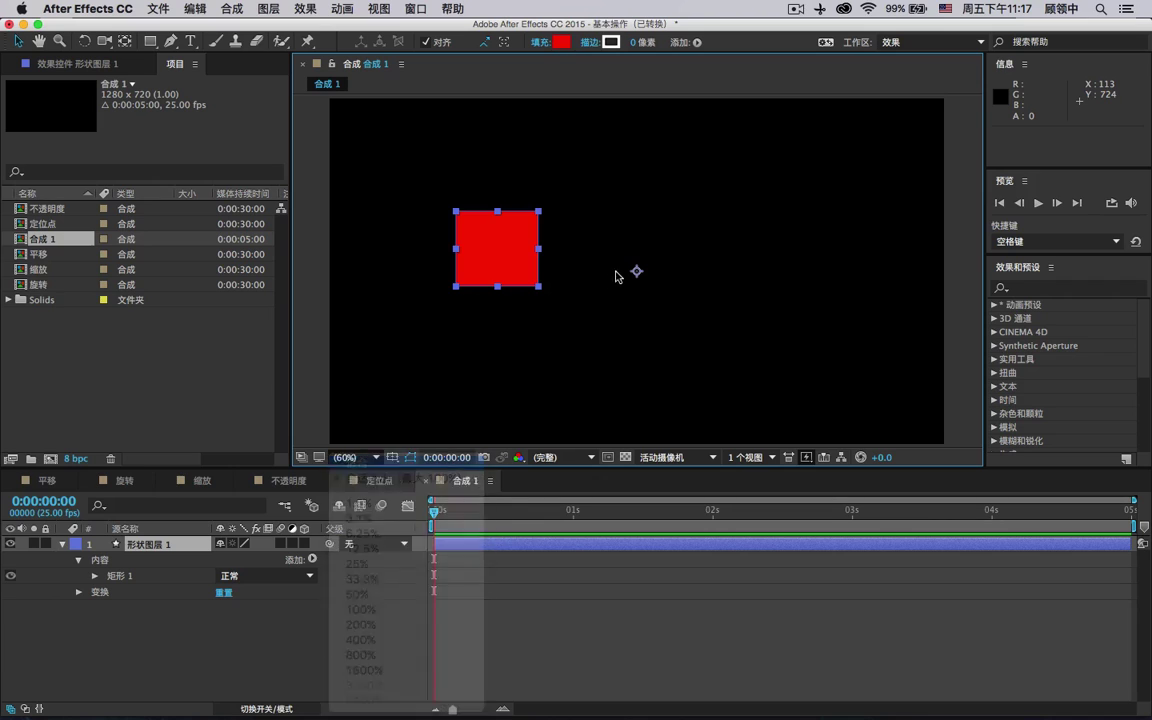
click(331, 283)
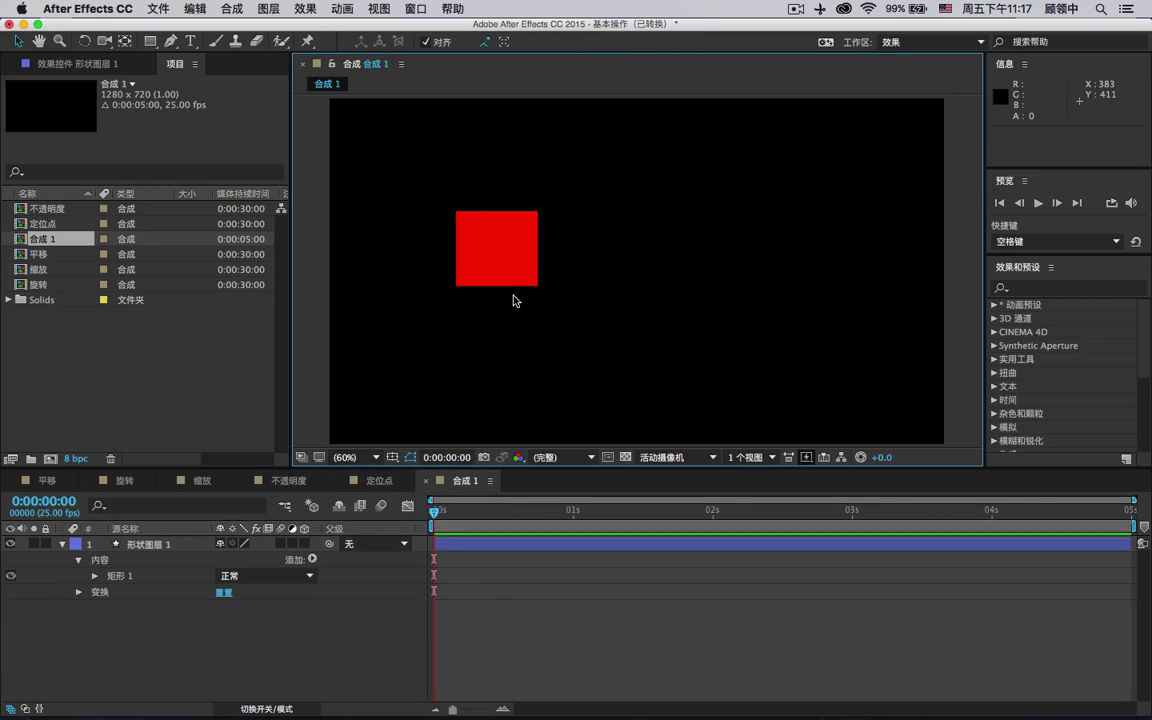
Move the rectangle just beyond the frame's left edge, to position about 205, 362, and set a Position keyframe at 0:00:00:00
click(506, 258)
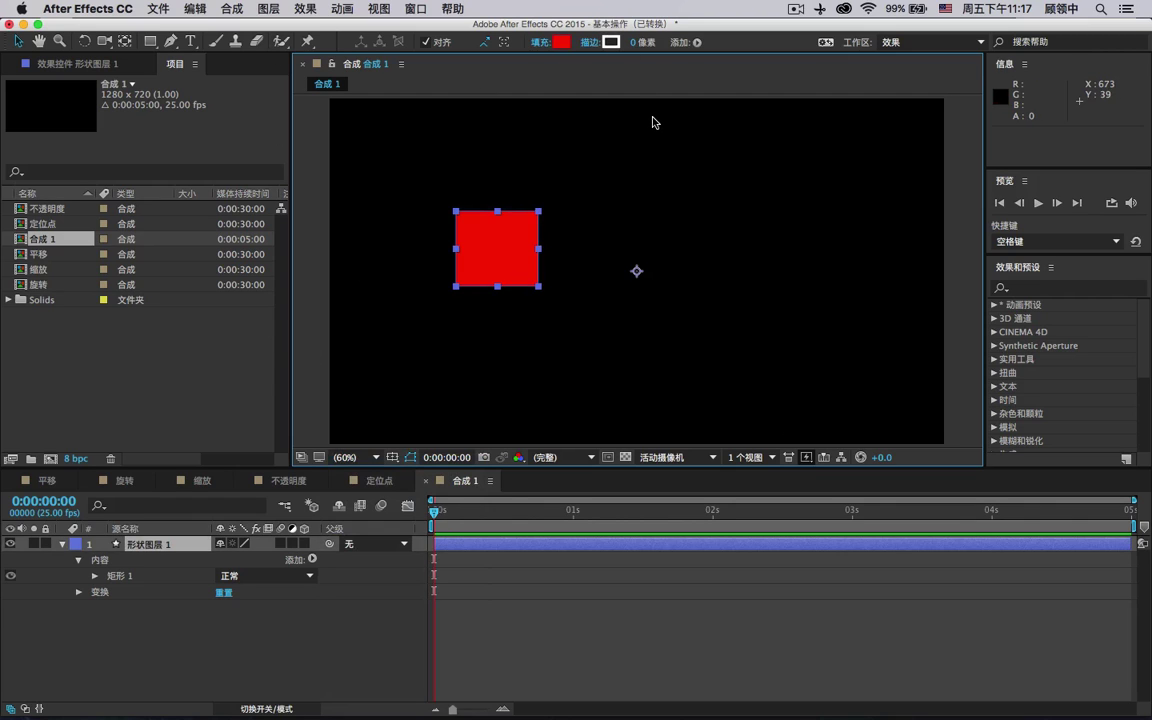
drag(504, 280, 319, 277)
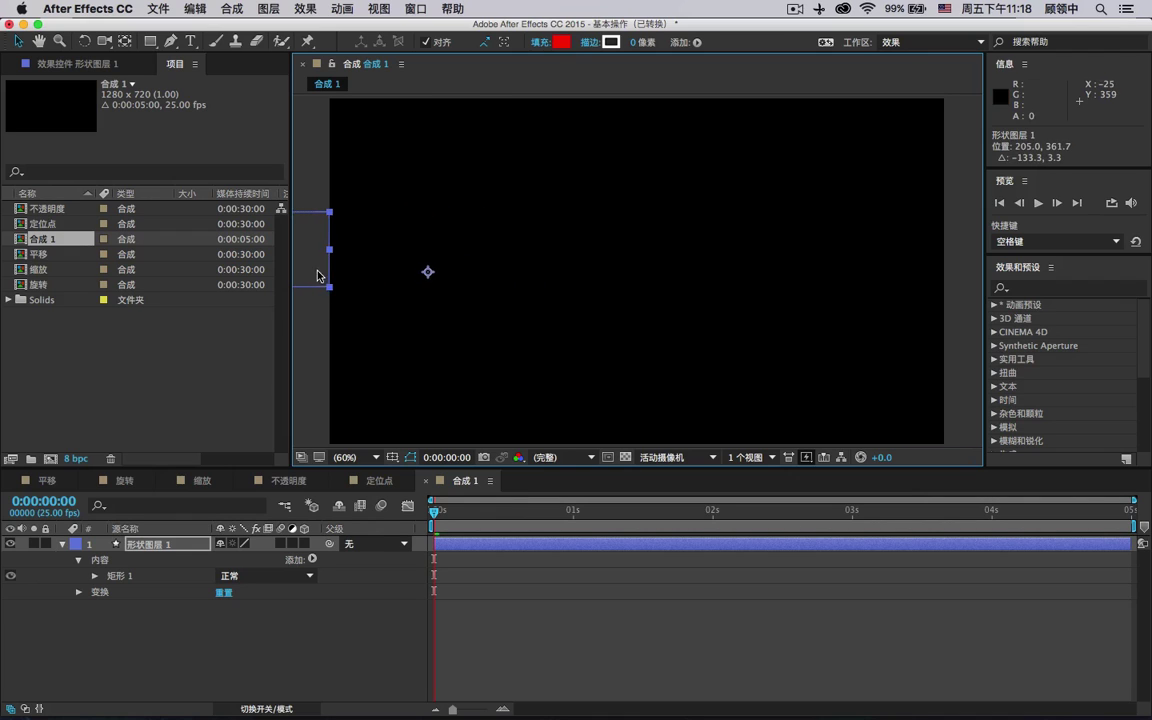
click(78, 560)
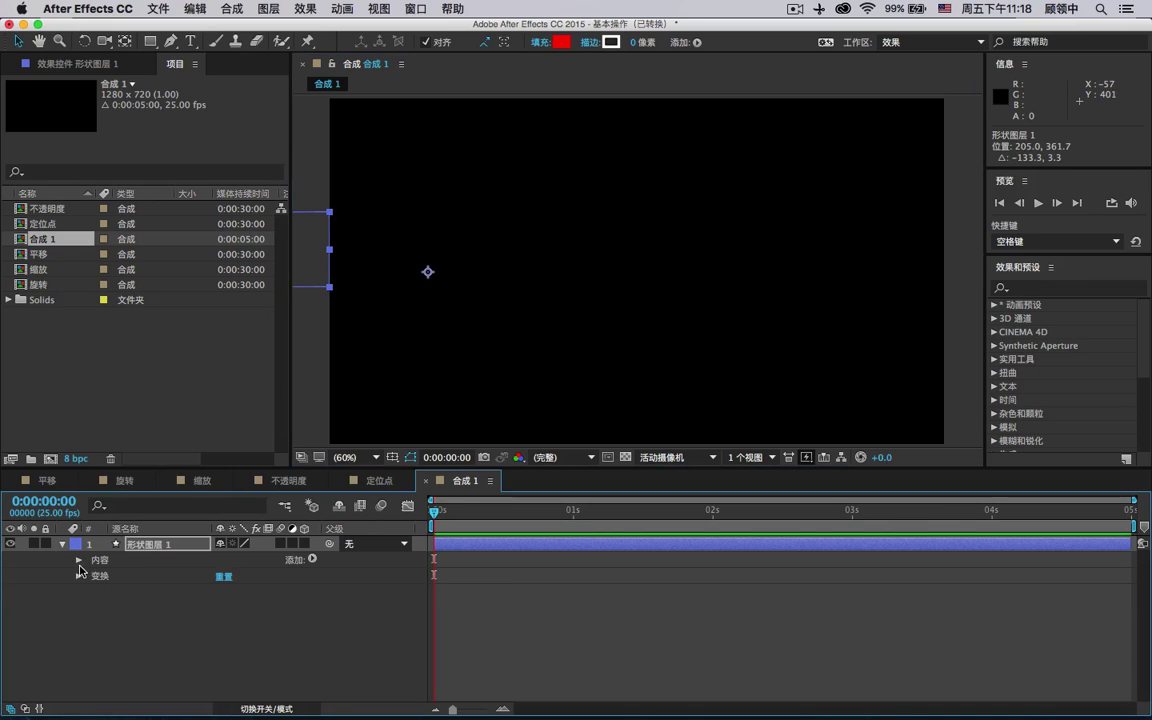
click(79, 576)
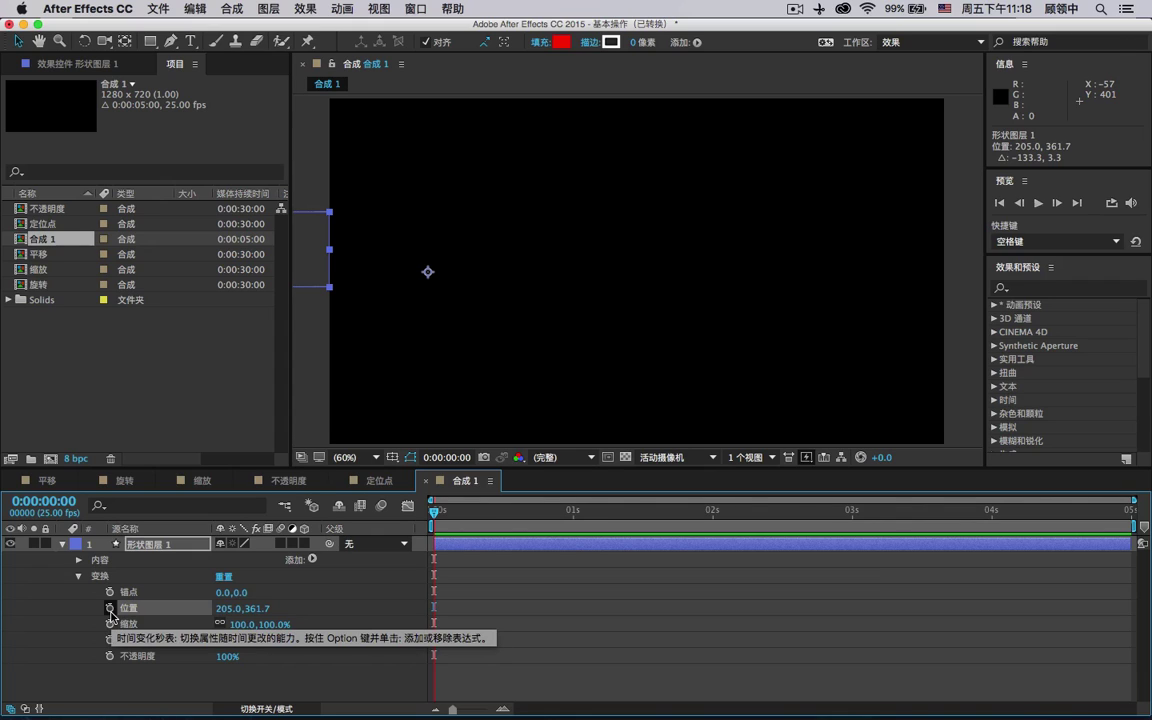
click(110, 608)
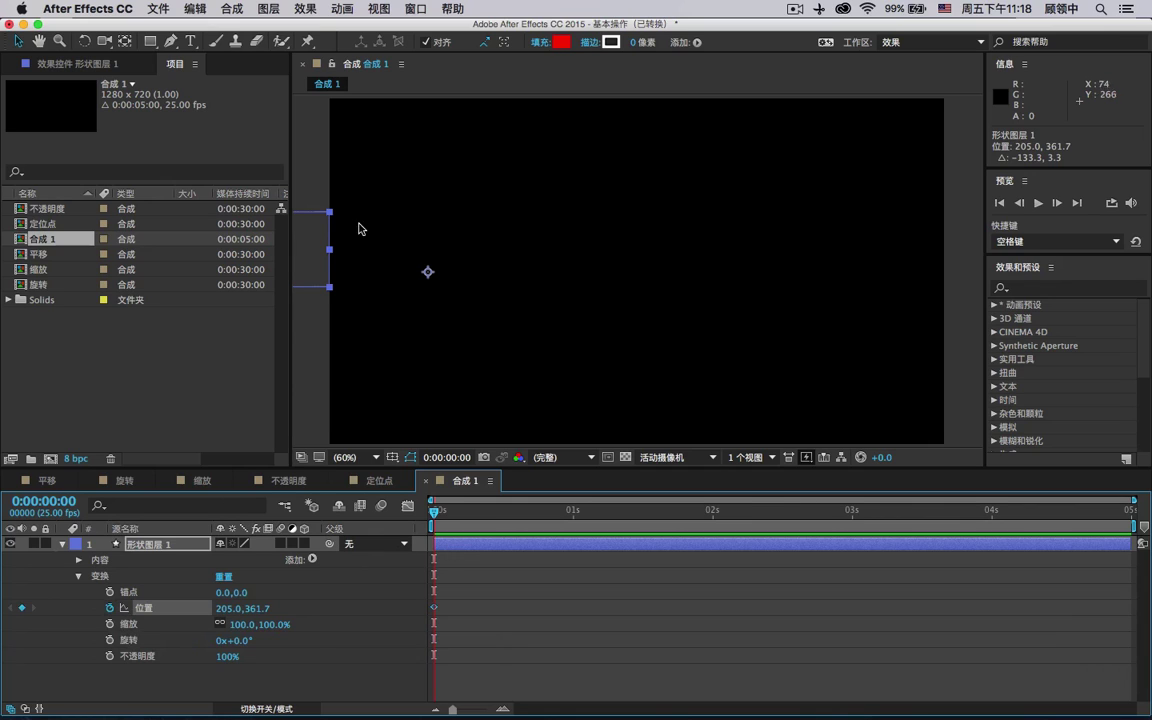
click(992, 520)
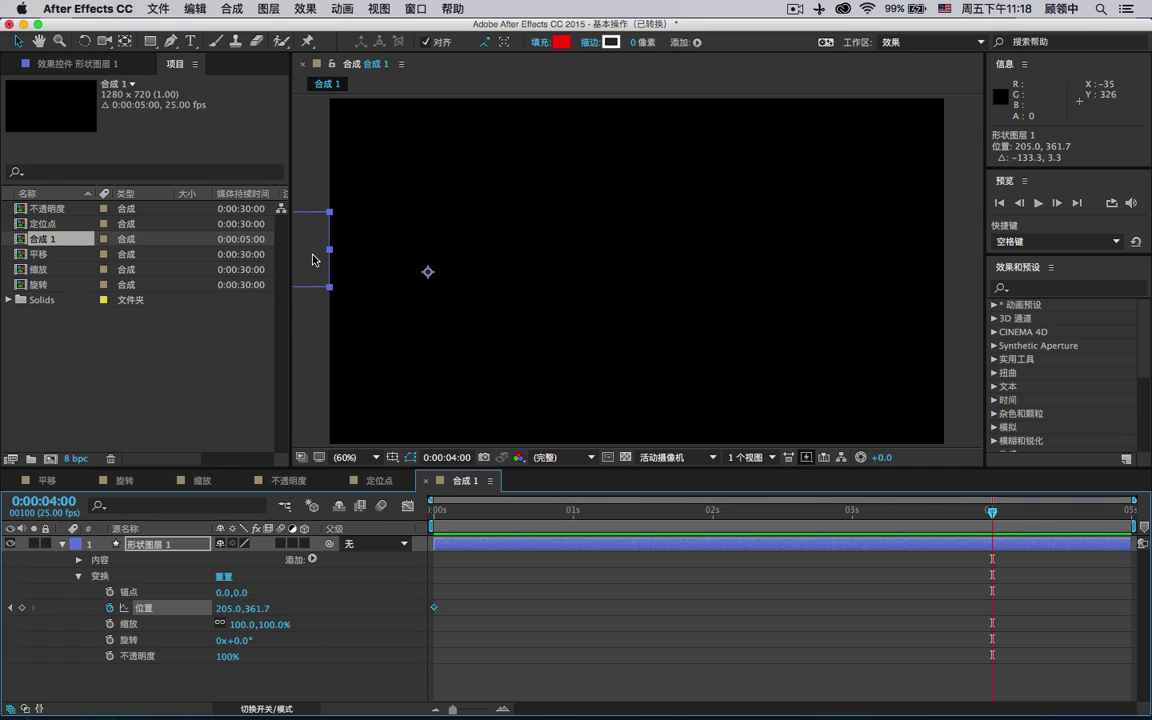
key(Home)
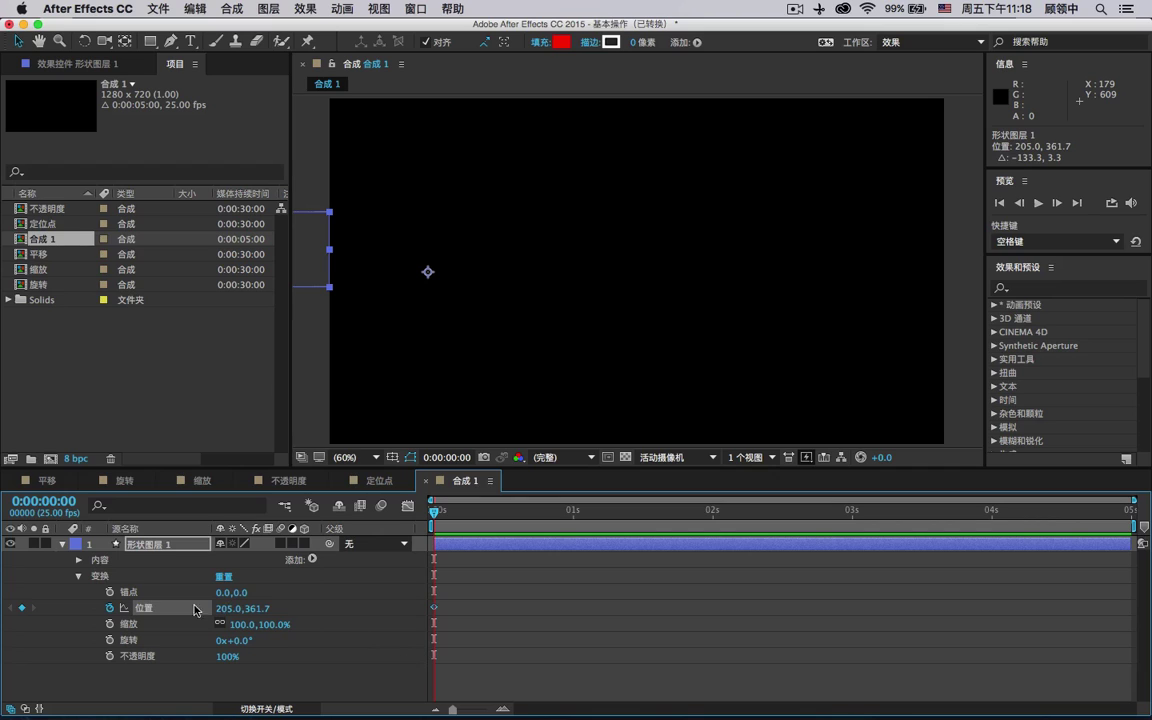
click(108, 610)
click(110, 608)
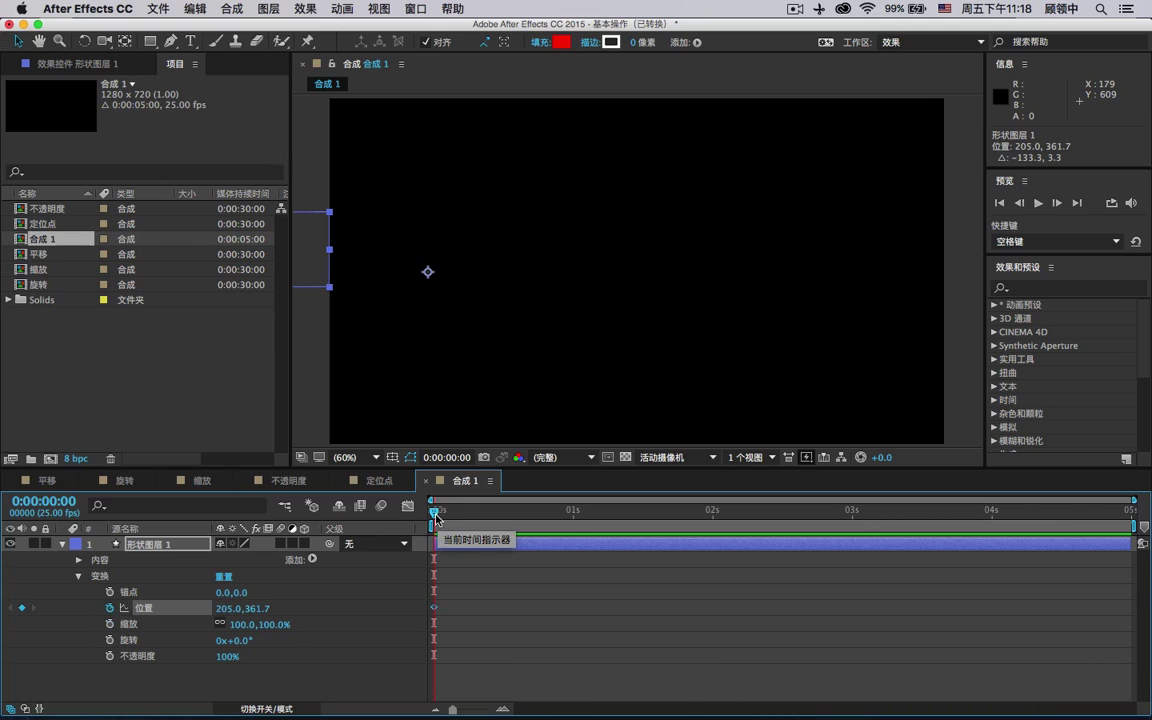
At 0:00:04:00, move the red rectangle just beyond the frame's right edge, to position about 1668, 362, creating a second Position keyframe
drag(436, 517, 491, 515)
drag(608, 513, 993, 532)
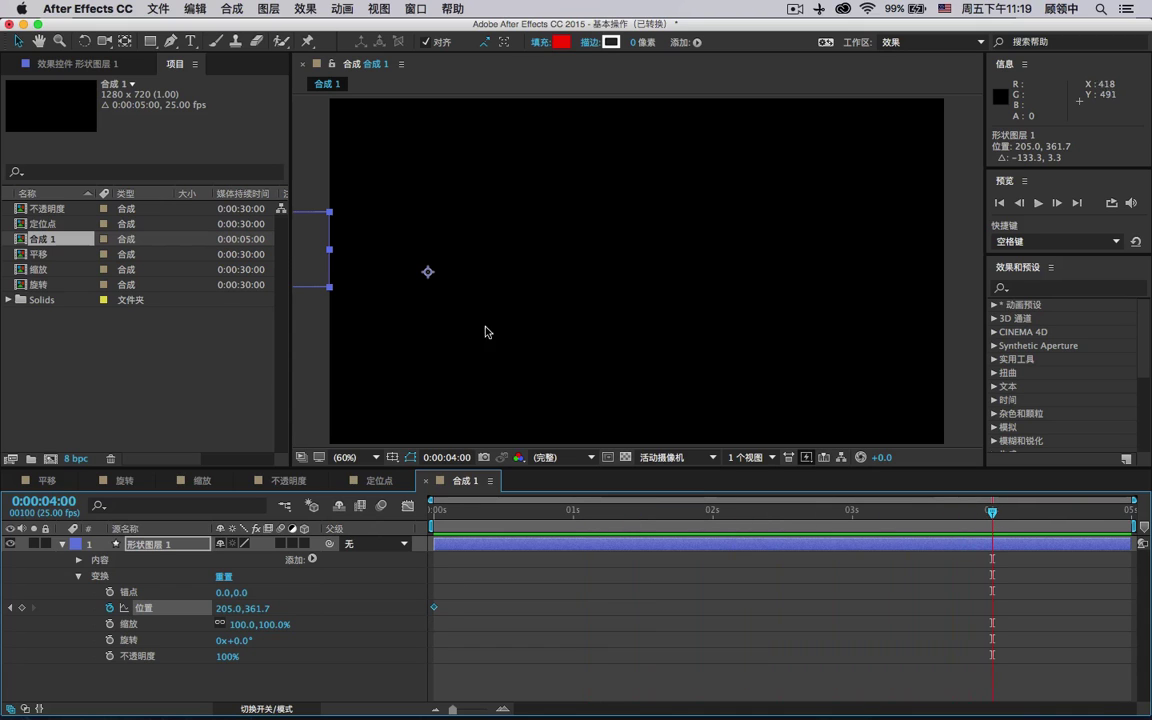
drag(306, 249, 1023, 245)
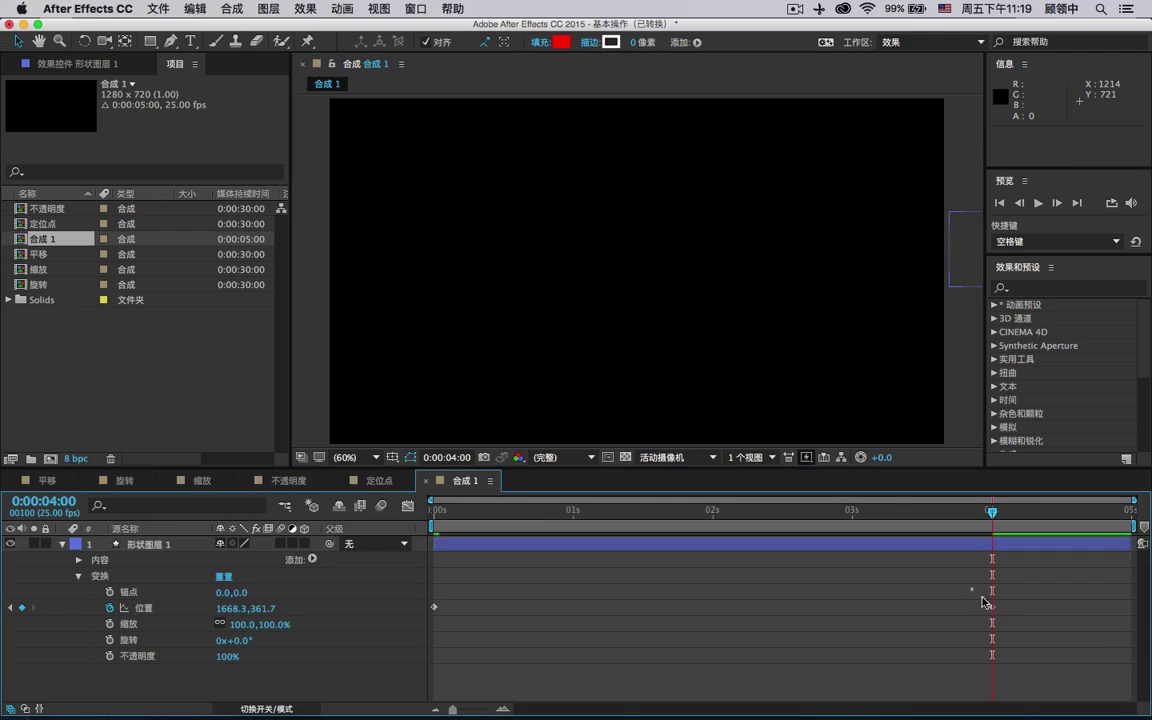
drag(985, 598, 1016, 624)
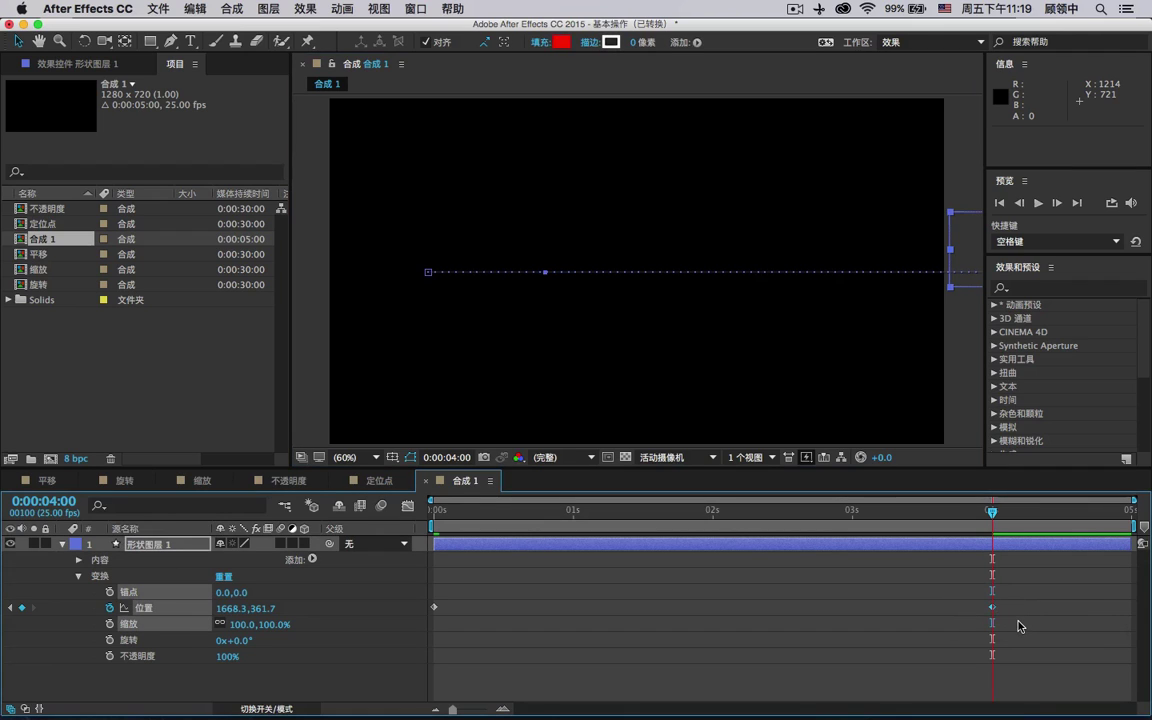
Return to 0:00:00:00 and preview the rectangle's movement across the frame
drag(992, 514, 433, 514)
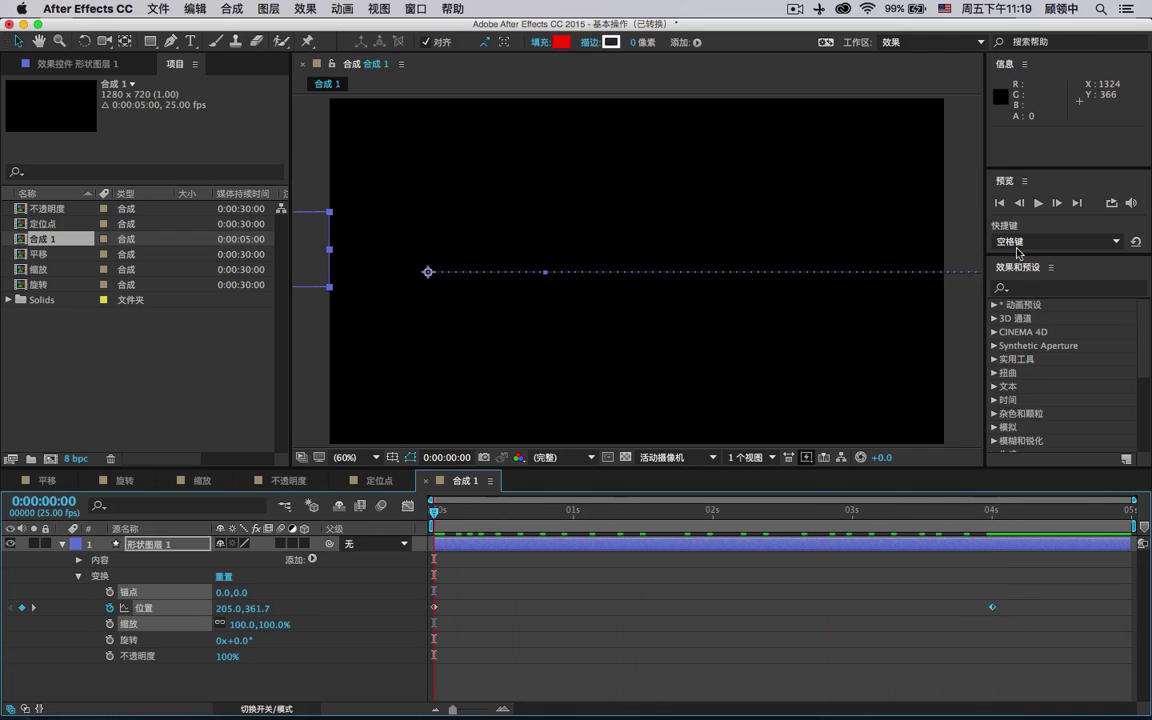
click(1041, 204)
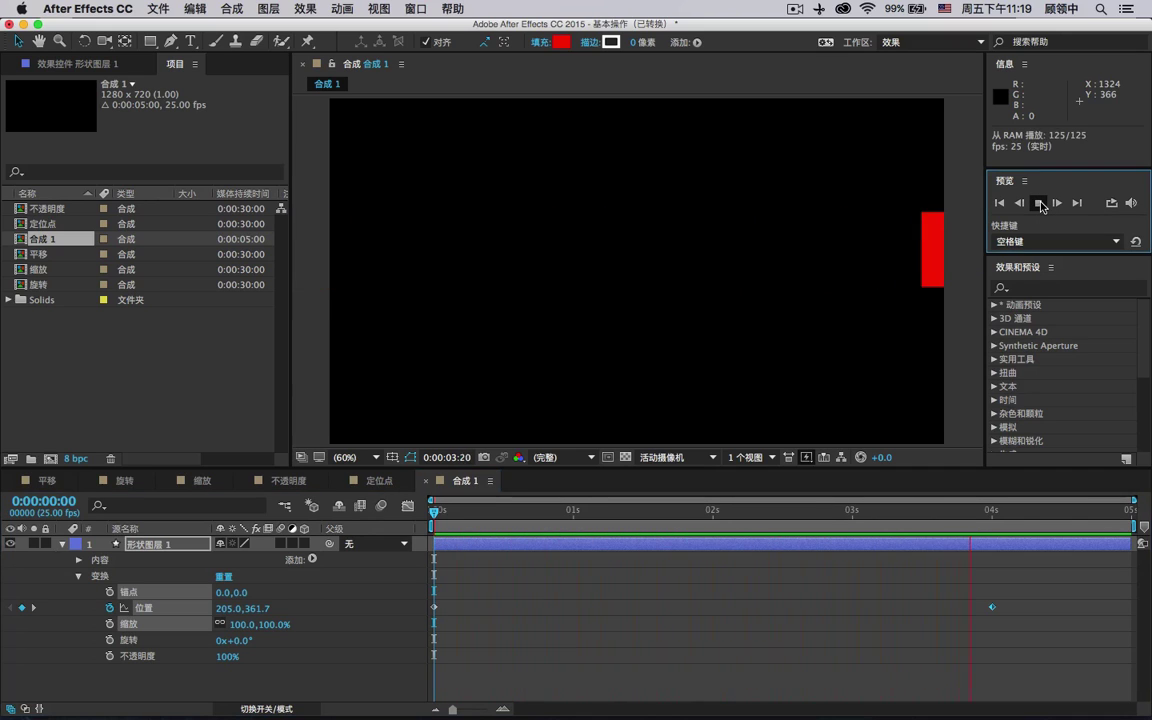
click(865, 631)
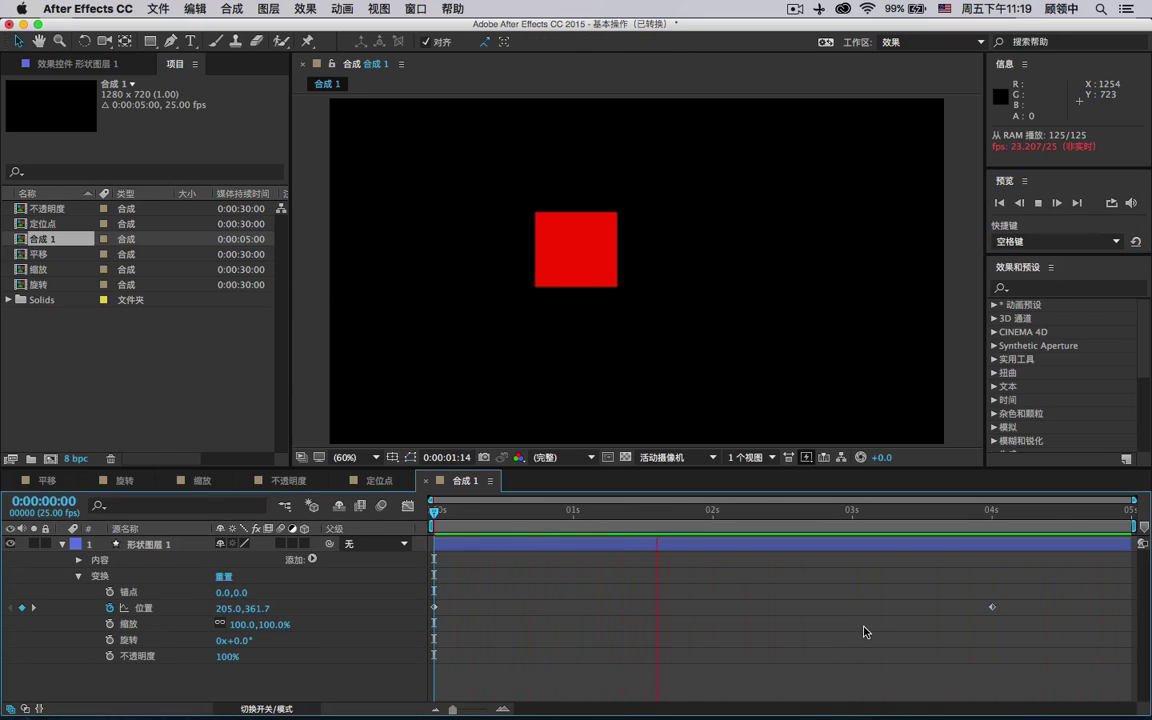
Shift the second Position keyframe to 0:00:01:00 and preview the movement from the start
click(987, 511)
drag(987, 513, 992, 514)
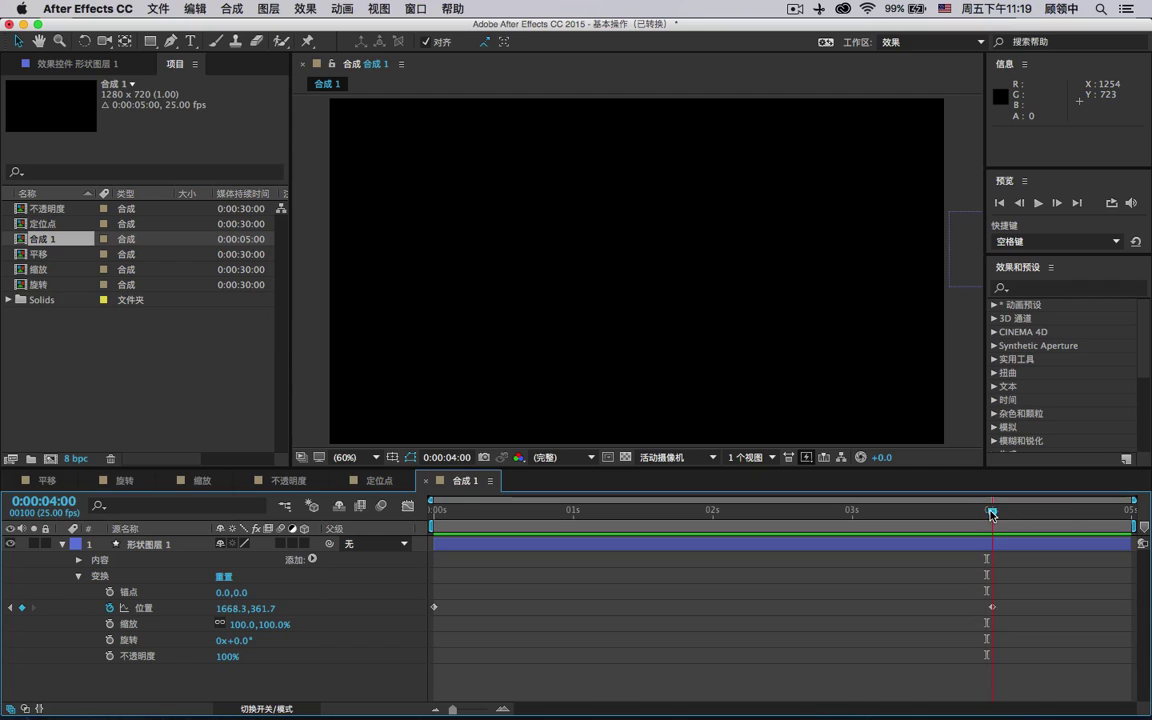
drag(1012, 584, 949, 647)
drag(992, 612, 573, 609)
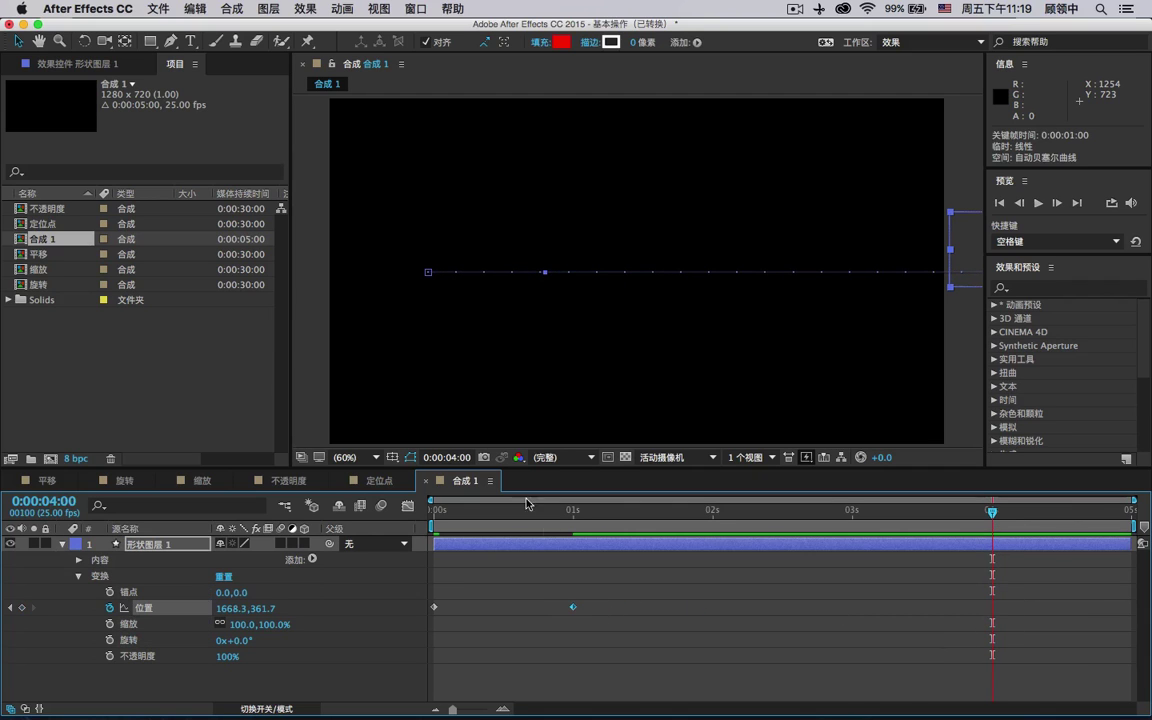
click(1037, 203)
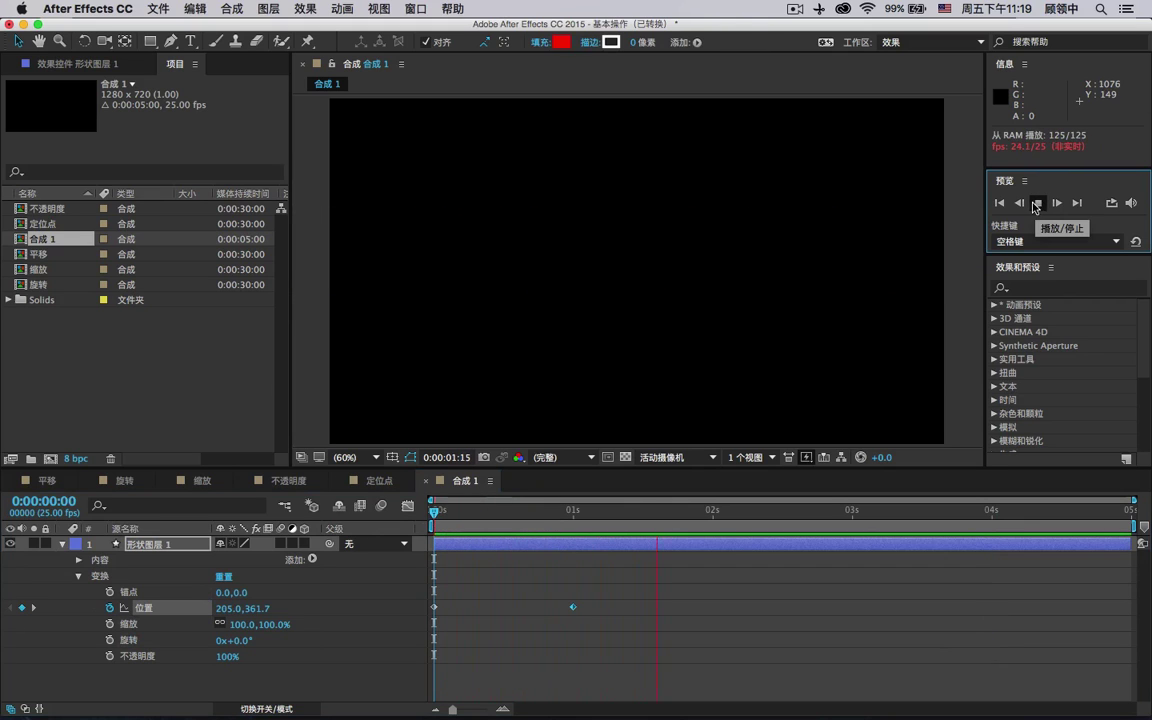
key(space)
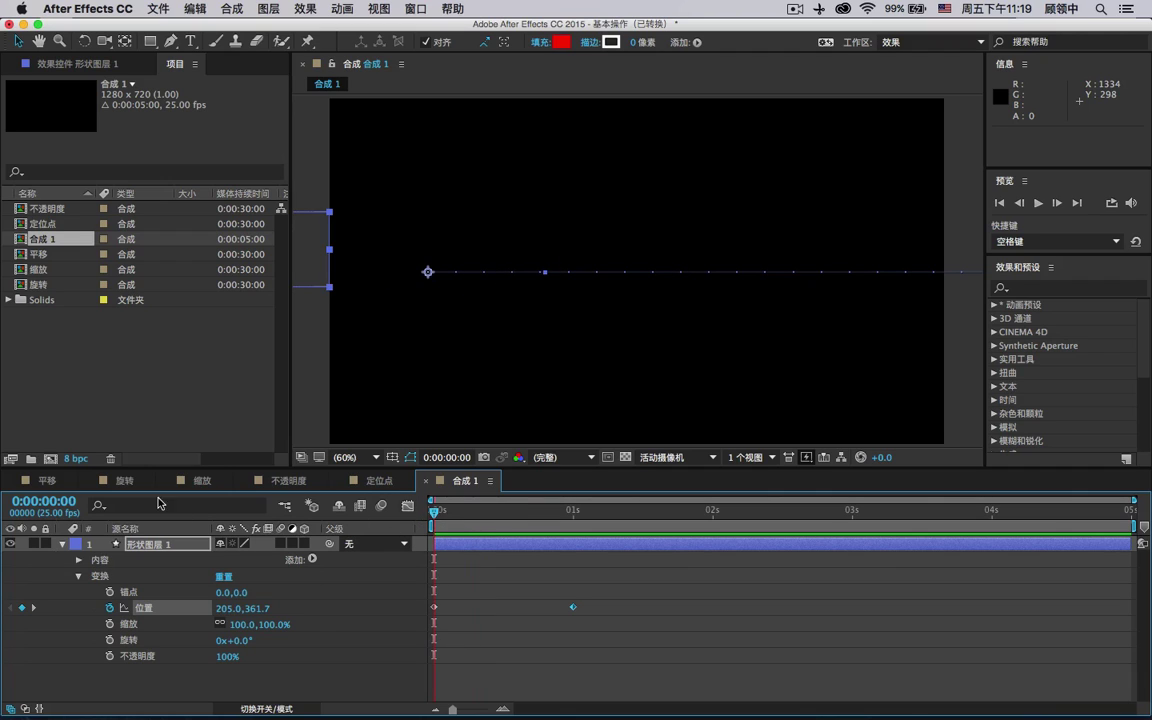
Delete the animated shape layer and draw a new red square about 152 px high in the frame's left half
click(161, 549)
key(Delete)
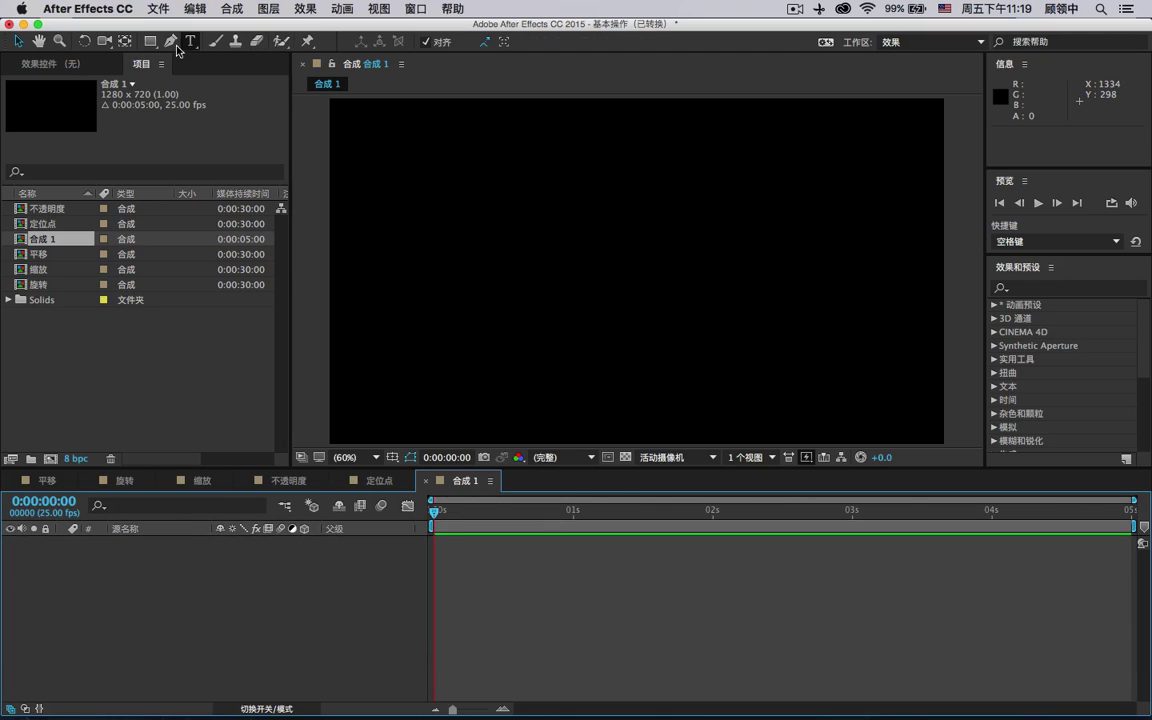
drag(149, 41, 177, 57)
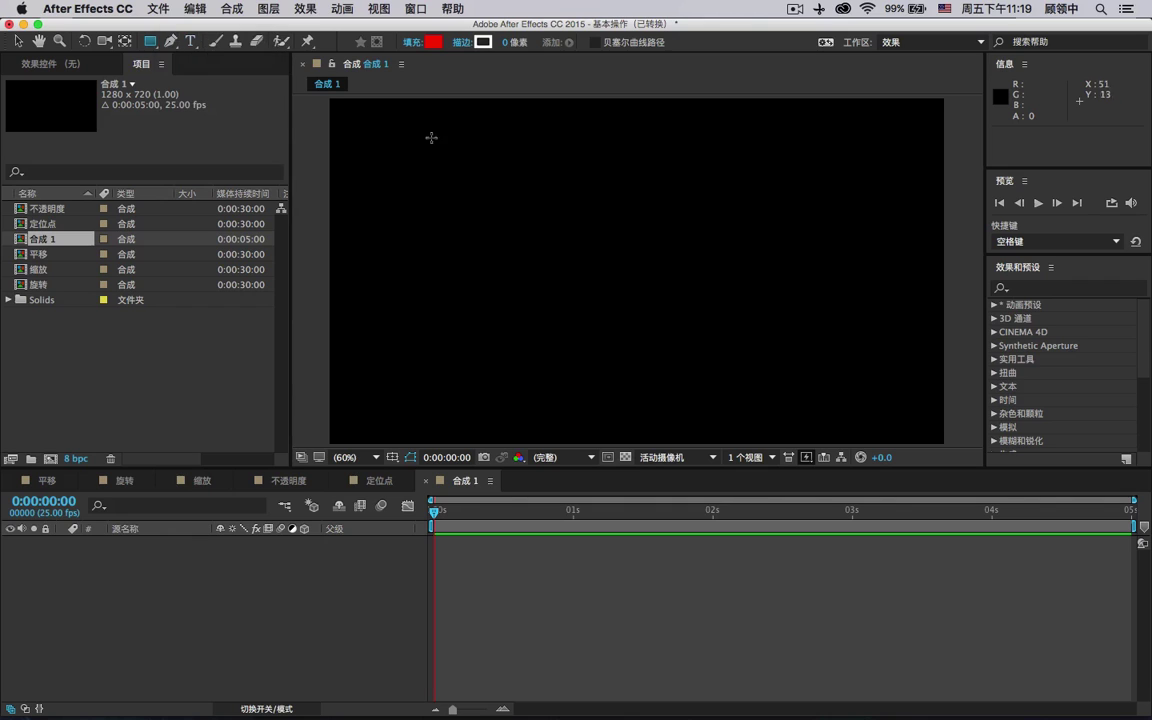
drag(489, 205, 557, 279)
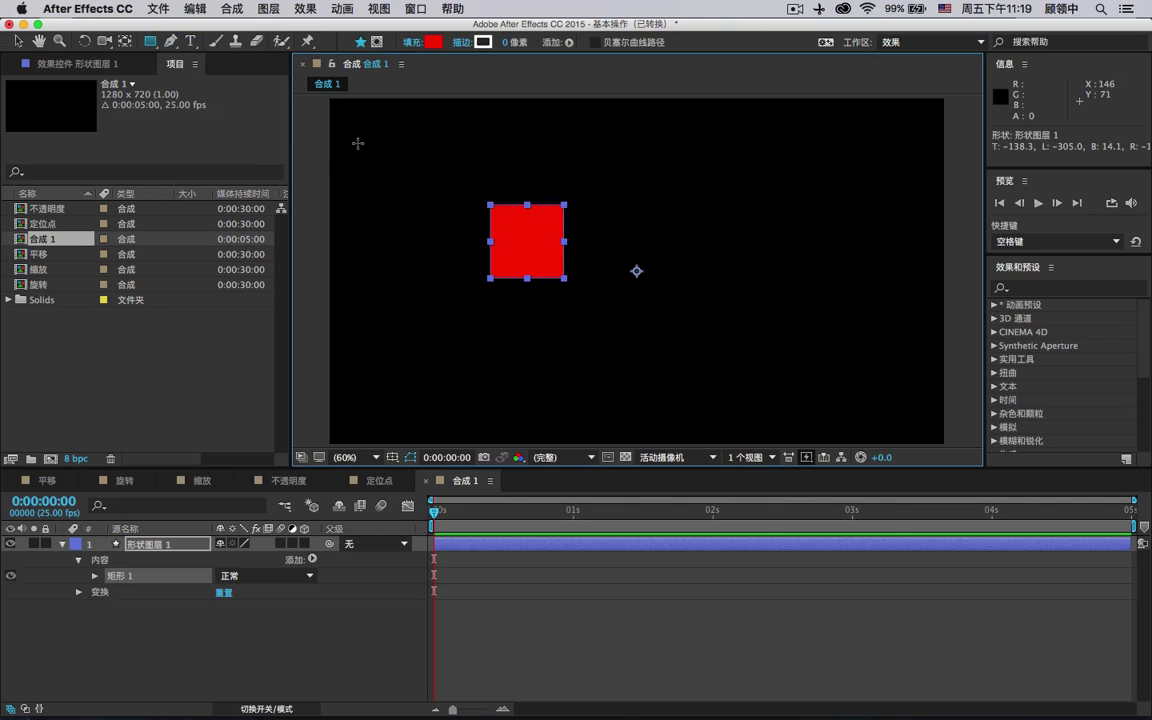
click(18, 41)
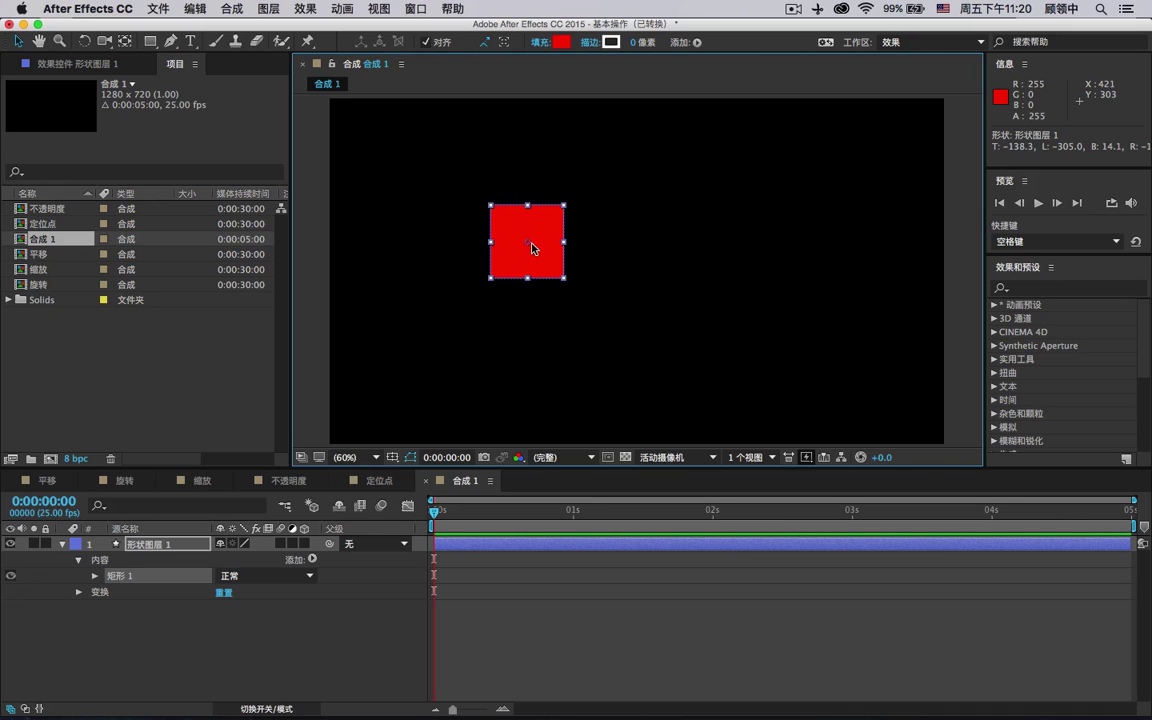
Keyframe the square's Rotation from 0x+0.0° at 0:00:00:00 to 3x+17.0° at 0:00:01:00
click(79, 592)
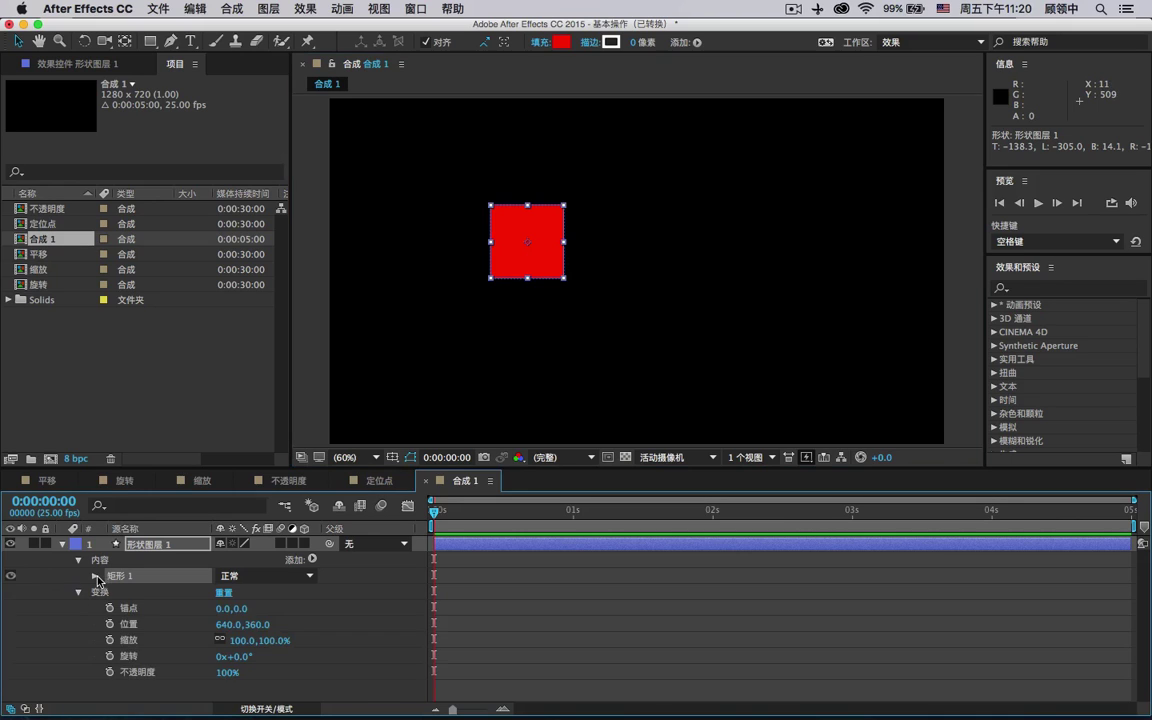
click(110, 656)
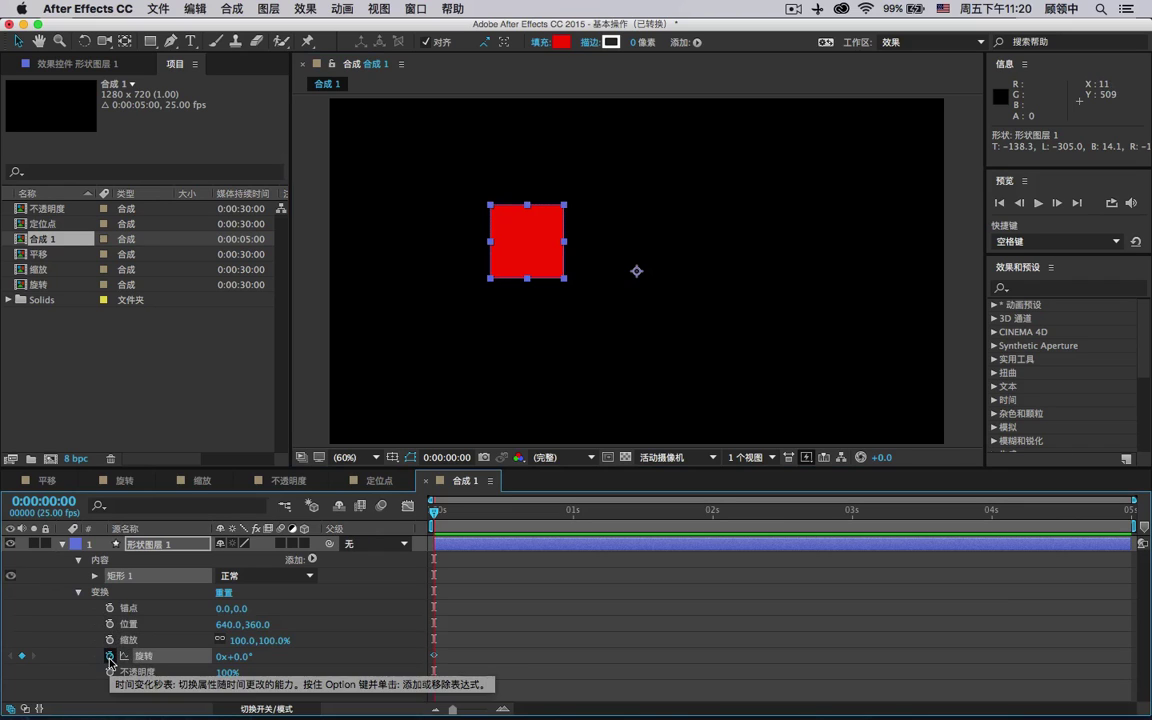
click(572, 512)
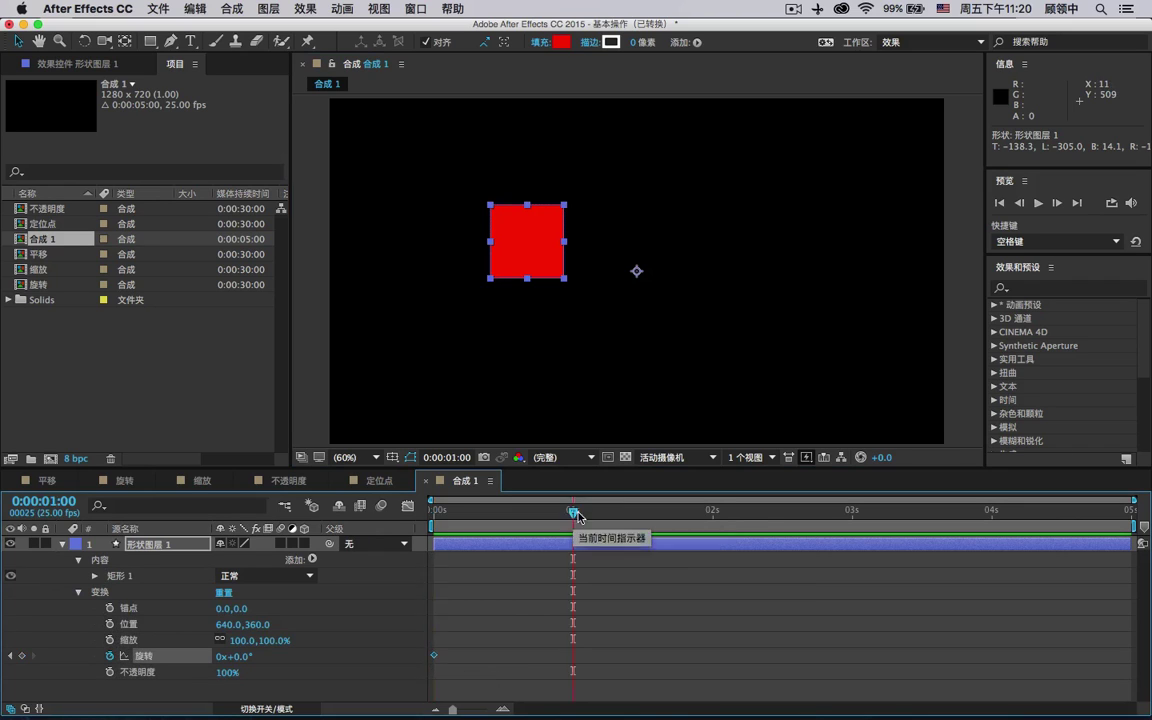
click(219, 657)
text(2)
key(Return)
drag(241, 661, 532, 654)
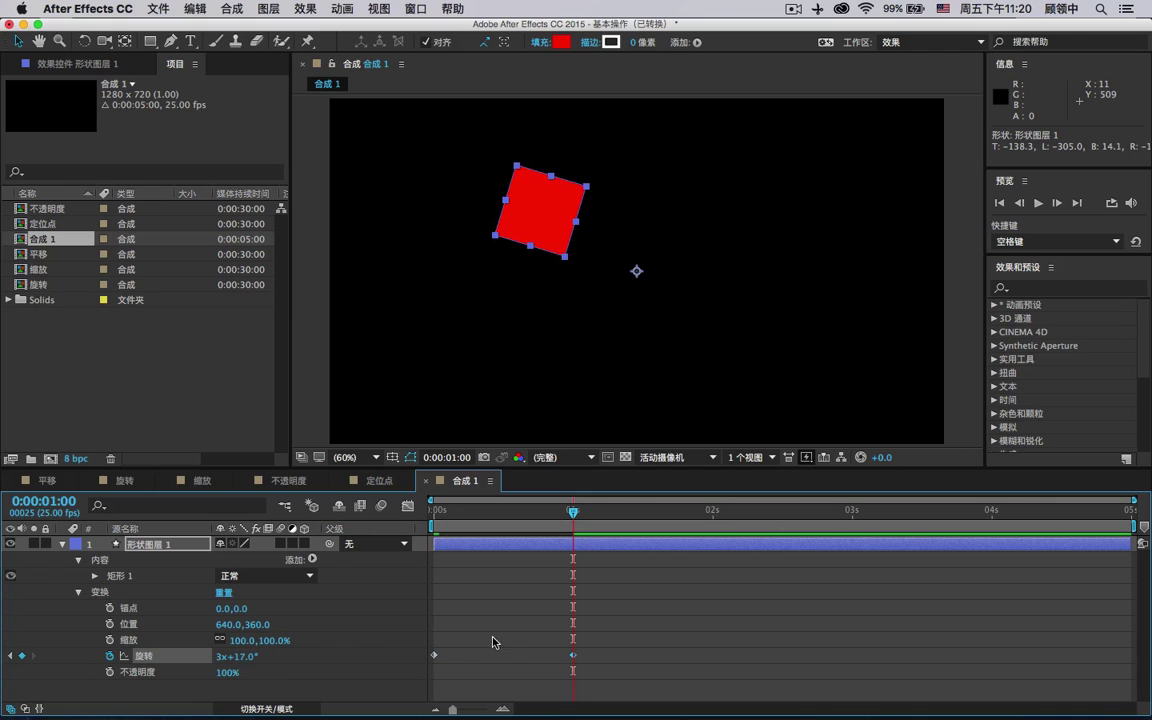
click(504, 214)
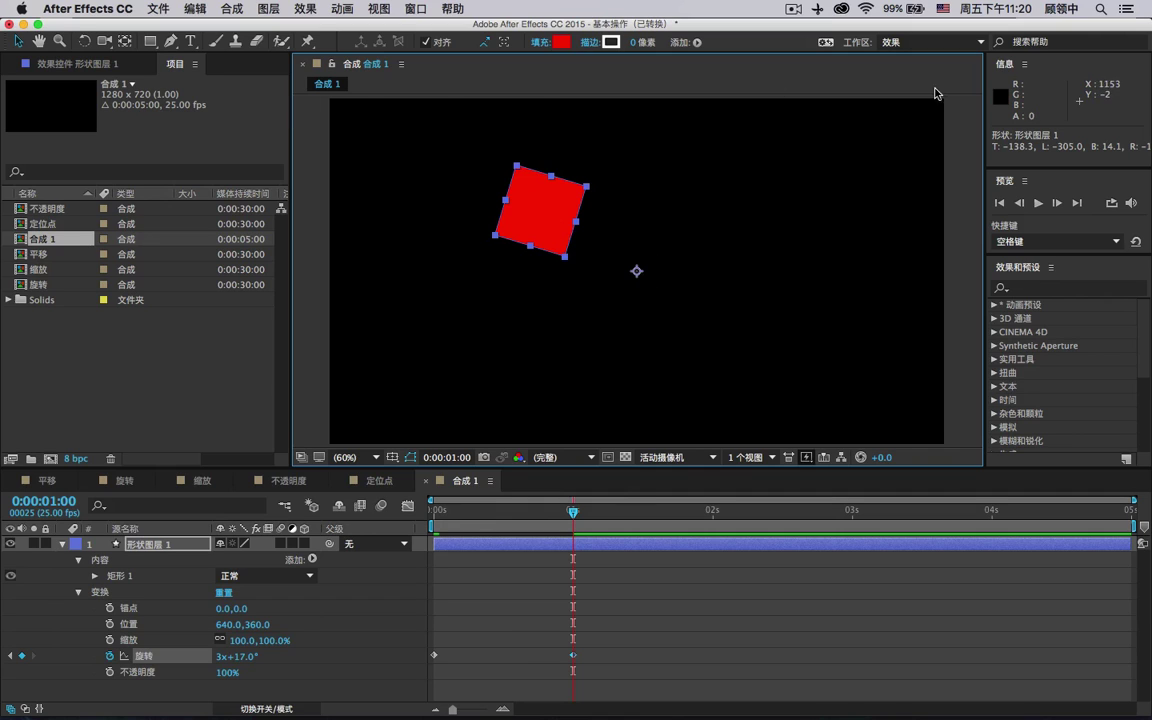
Preview the rotation around the frame-centre anchor point and return to 0:00:00:00
drag(531, 517, 434, 512)
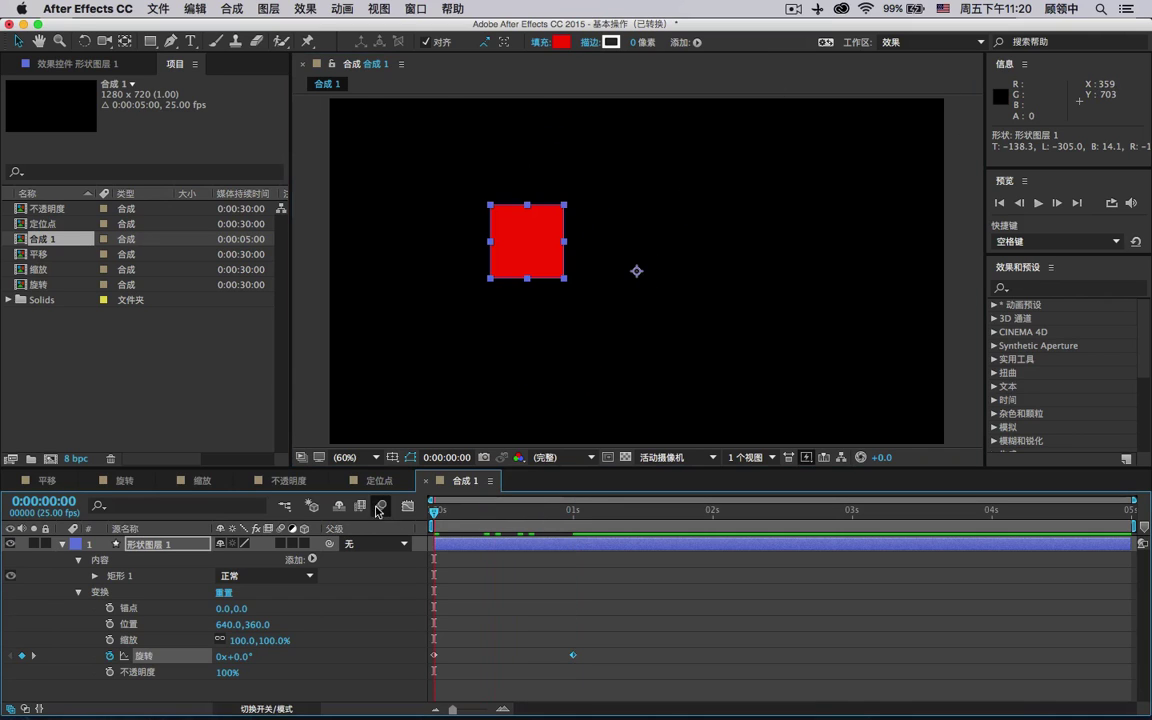
click(1037, 205)
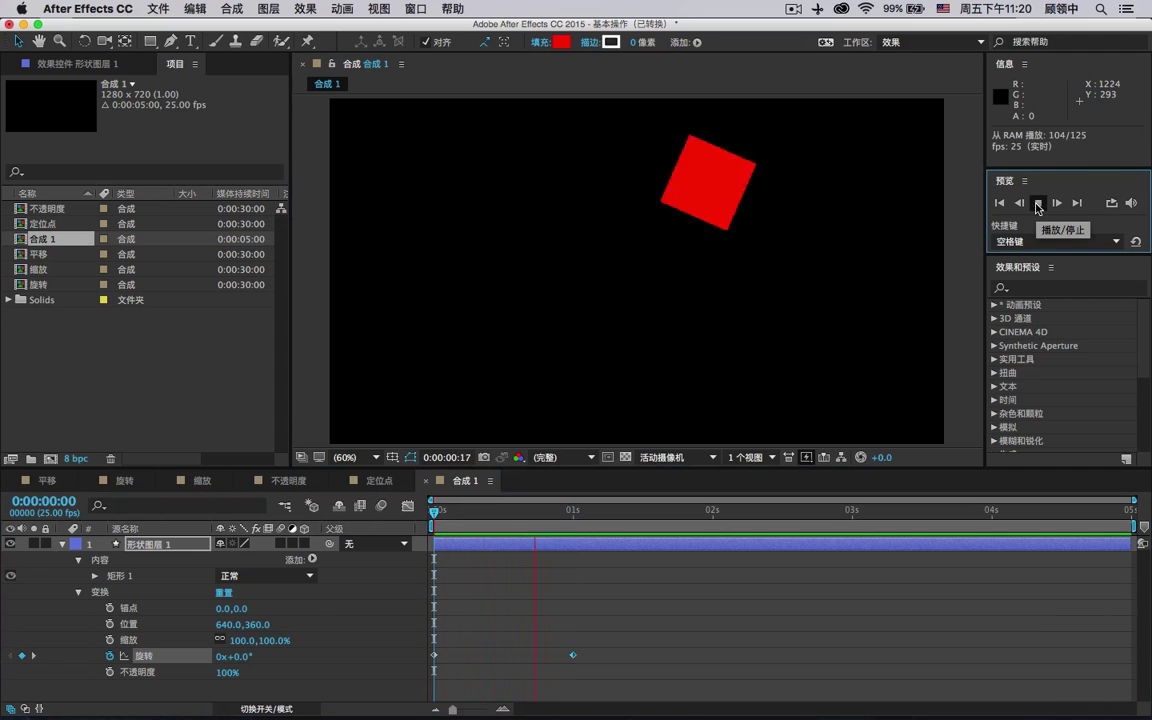
click(573, 512)
click(573, 512)
drag(573, 512, 434, 512)
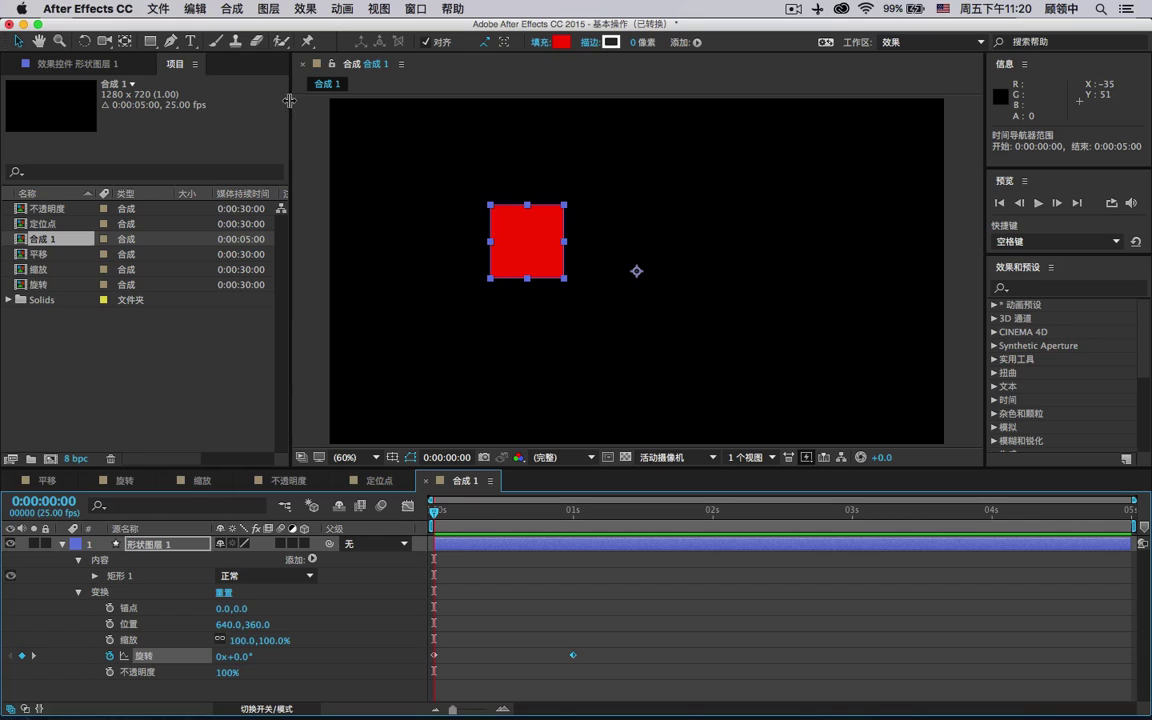
Move the layer's anchor point to the centre of the red square, at about -229, -62, with the Pan Behind tool
click(126, 44)
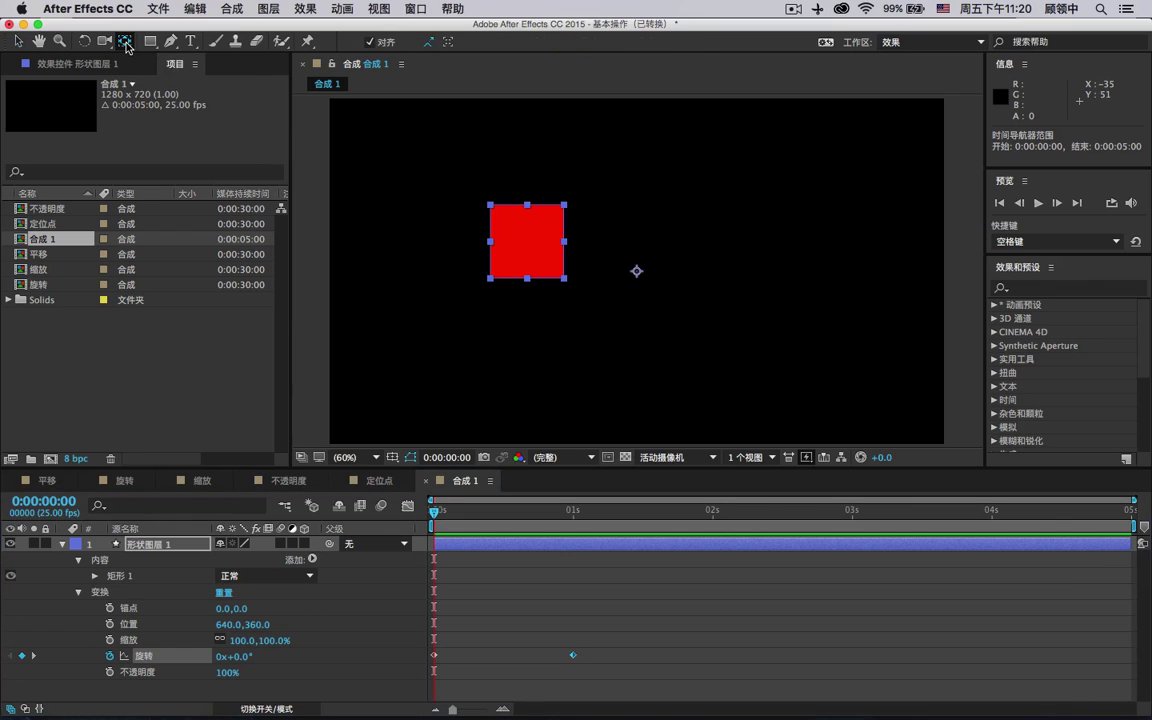
drag(637, 272, 527, 244)
click(451, 512)
mouse_move(451, 515)
mouse_down()
mouse_move(571, 512)
mouse_move(433, 512)
mouse_up()
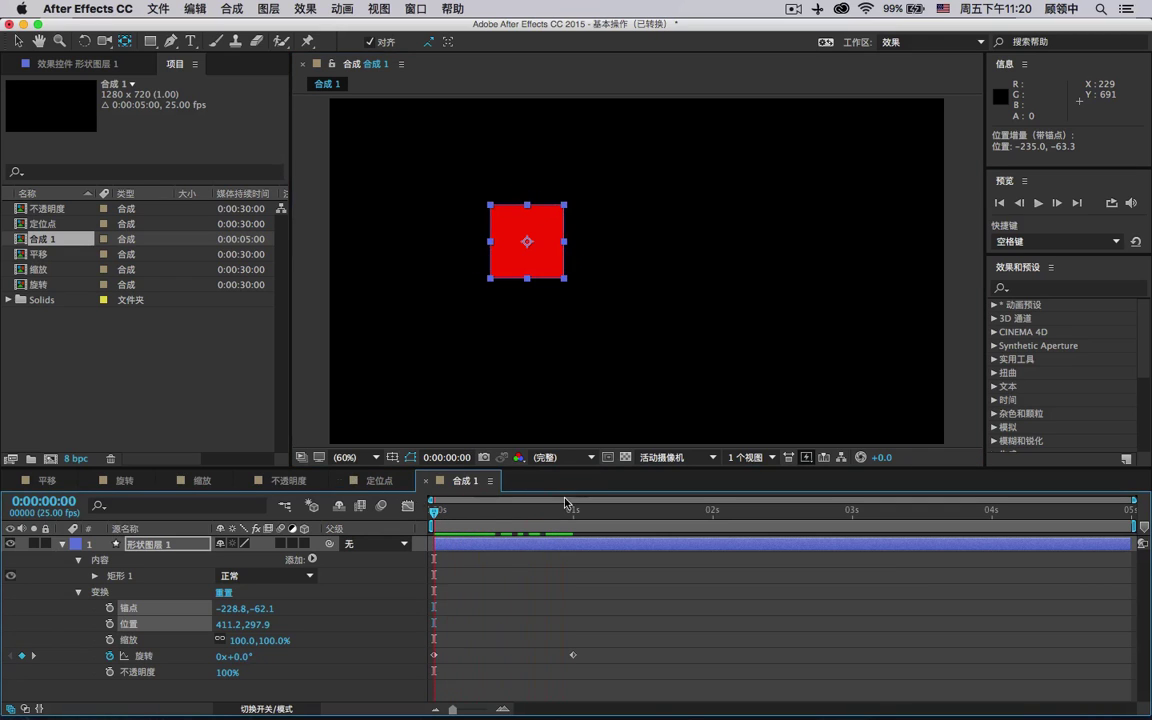
Preview the square rotating around its own centre from the start of the composition
click(1038, 203)
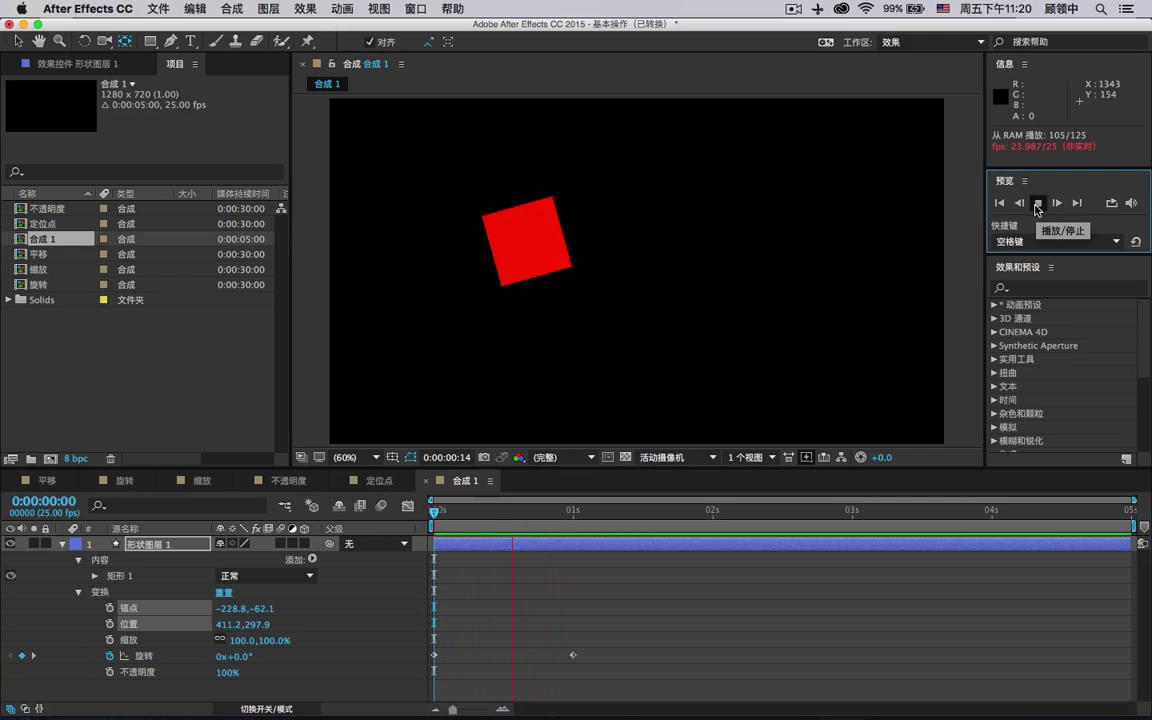
click(462, 512)
click(436, 513)
key(space)
key(space)
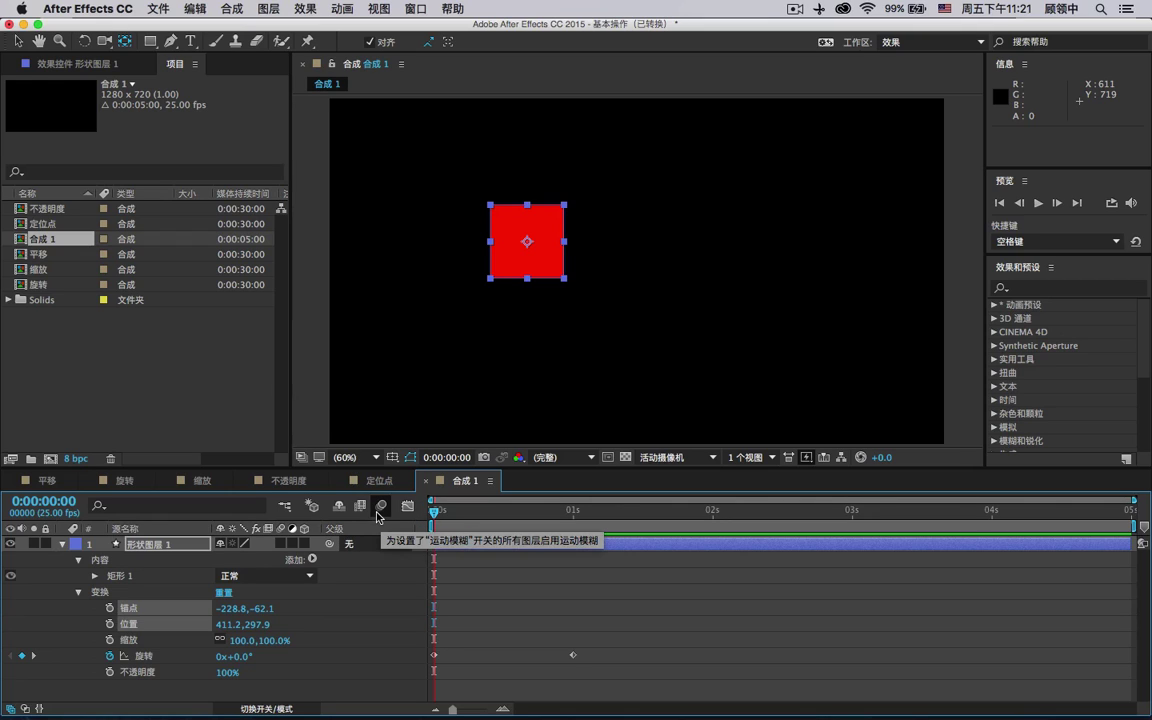
Enable motion blur for both the composition and the square's layer, and preview the blurred rotation
click(380, 506)
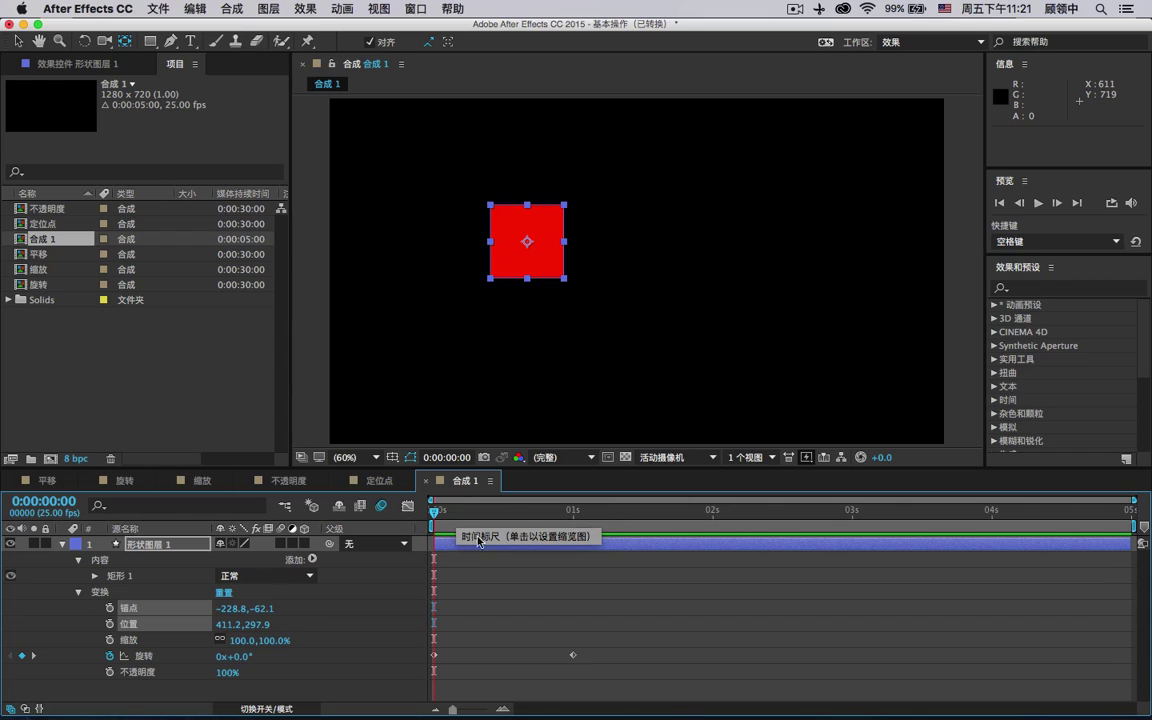
click(281, 544)
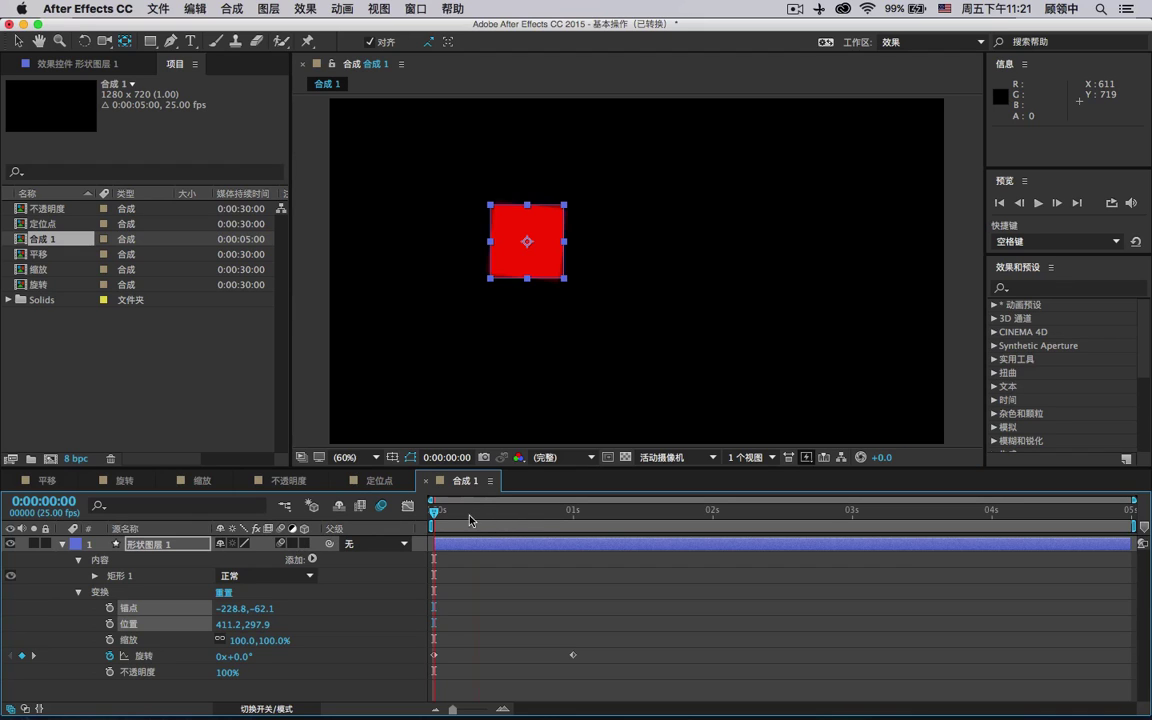
click(1037, 203)
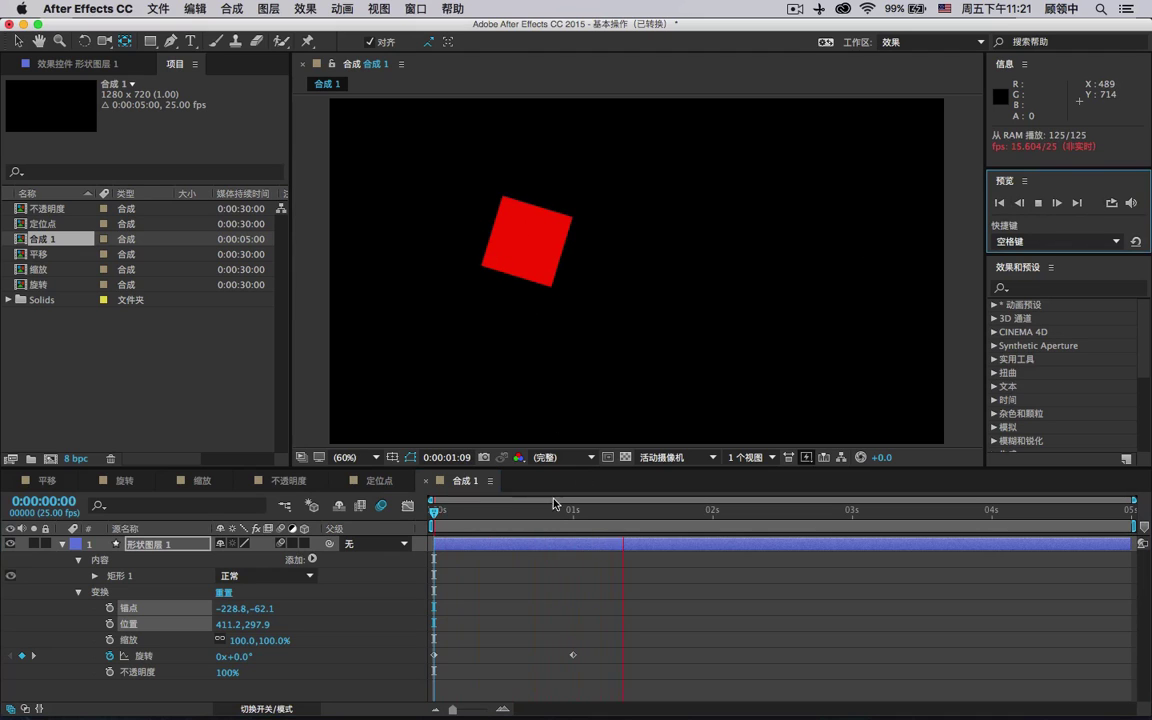
Shift the second Rotation keyframe to about midway between 2 and 3 seconds and preview the slower spin
drag(572, 655, 790, 655)
click(1038, 203)
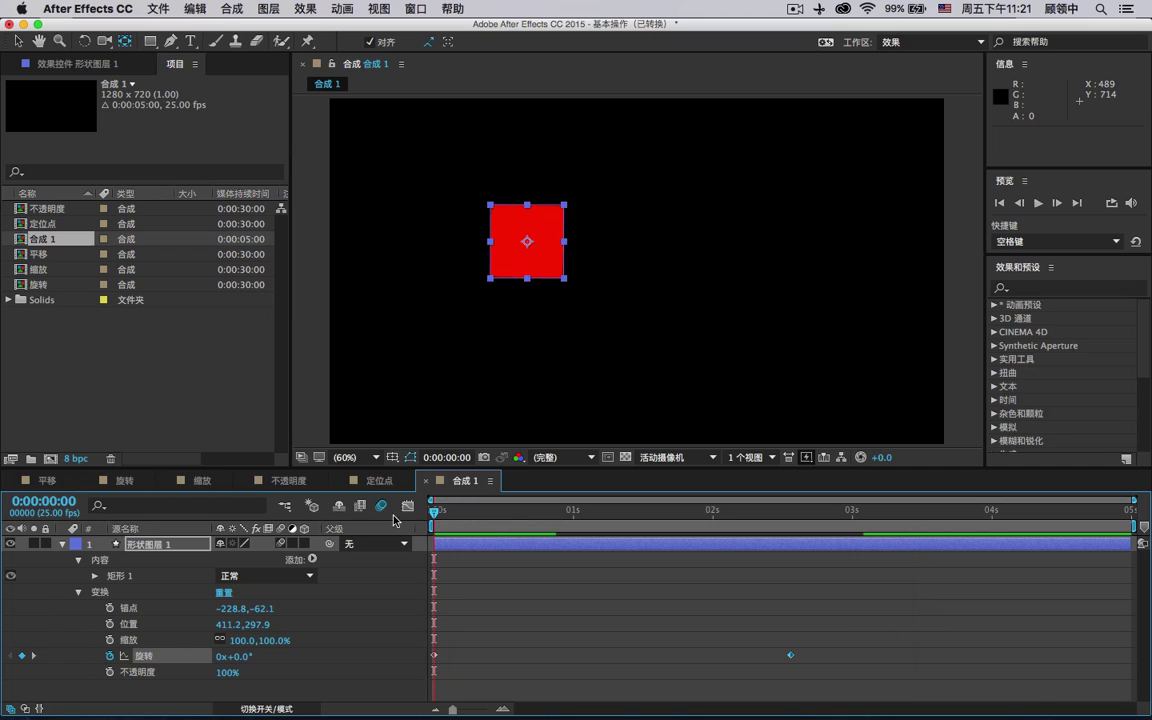
click(1038, 203)
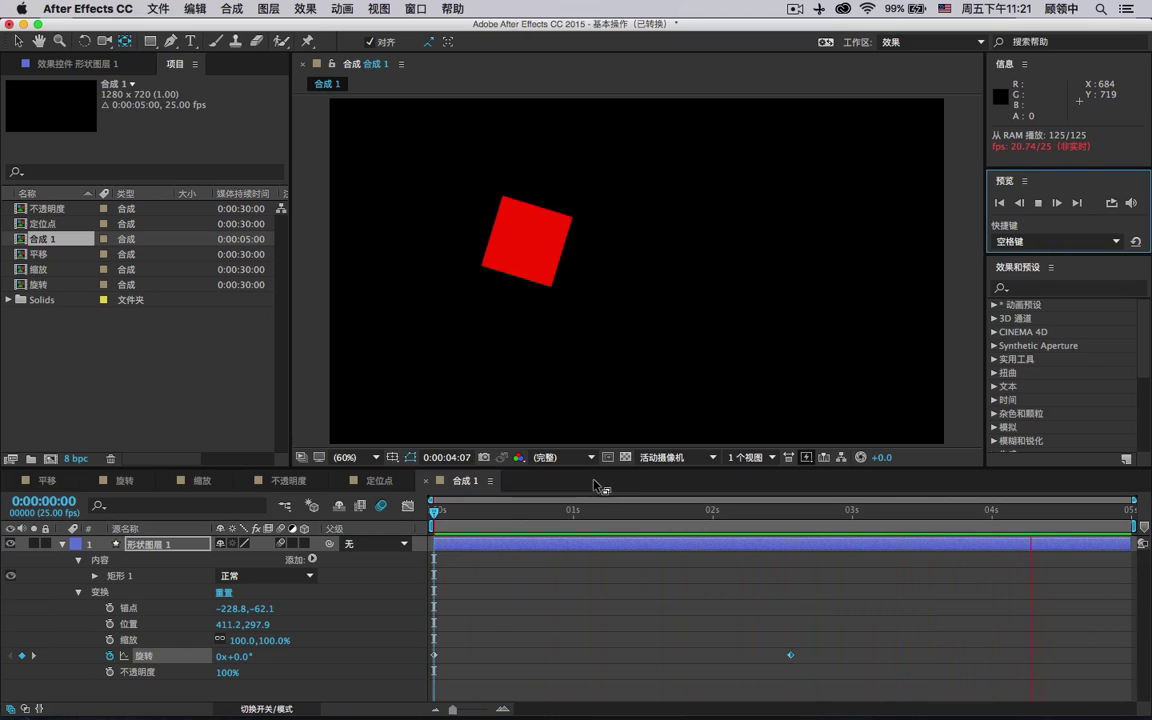
Delete the rotating shape layer and draw a new red rectangle about 184 px high in the frame's left half
click(61, 545)
click(451, 514)
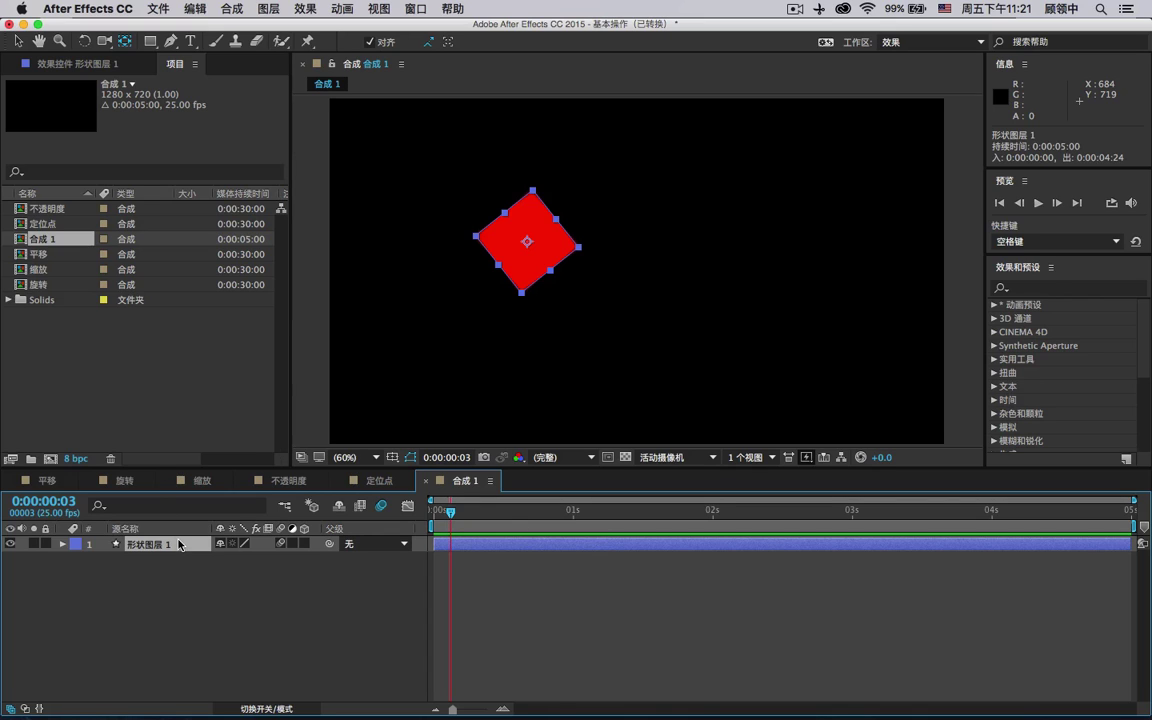
key(Delete)
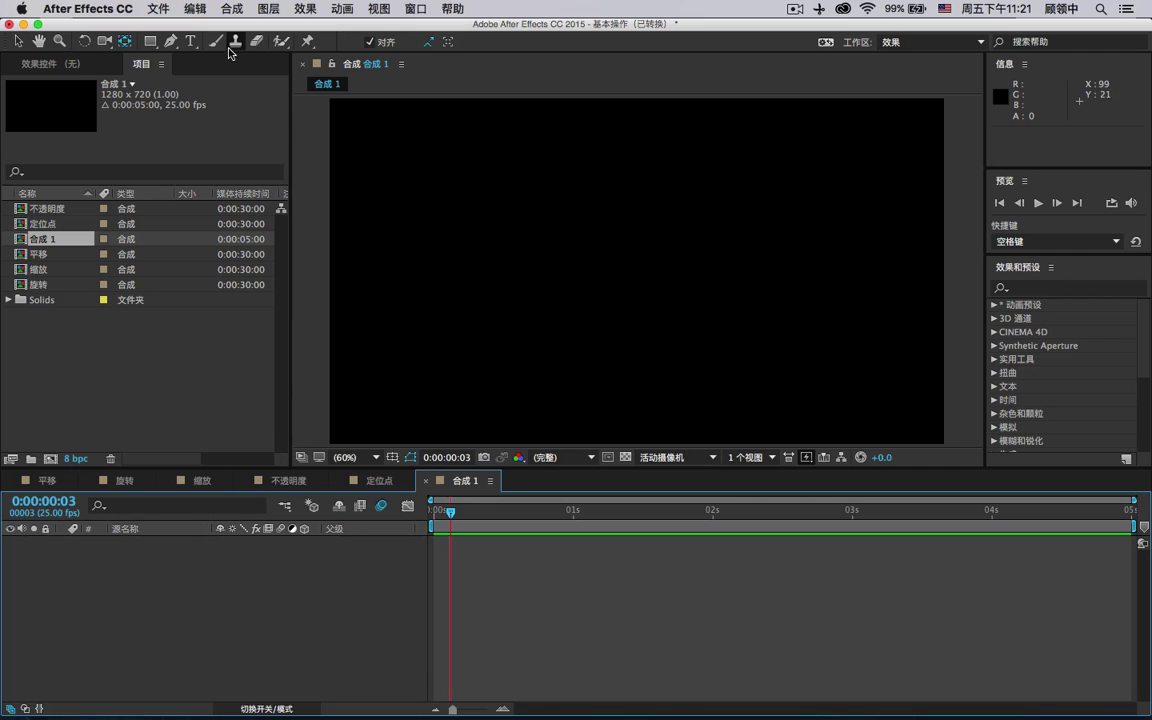
drag(150, 41, 207, 44)
drag(491, 184, 586, 271)
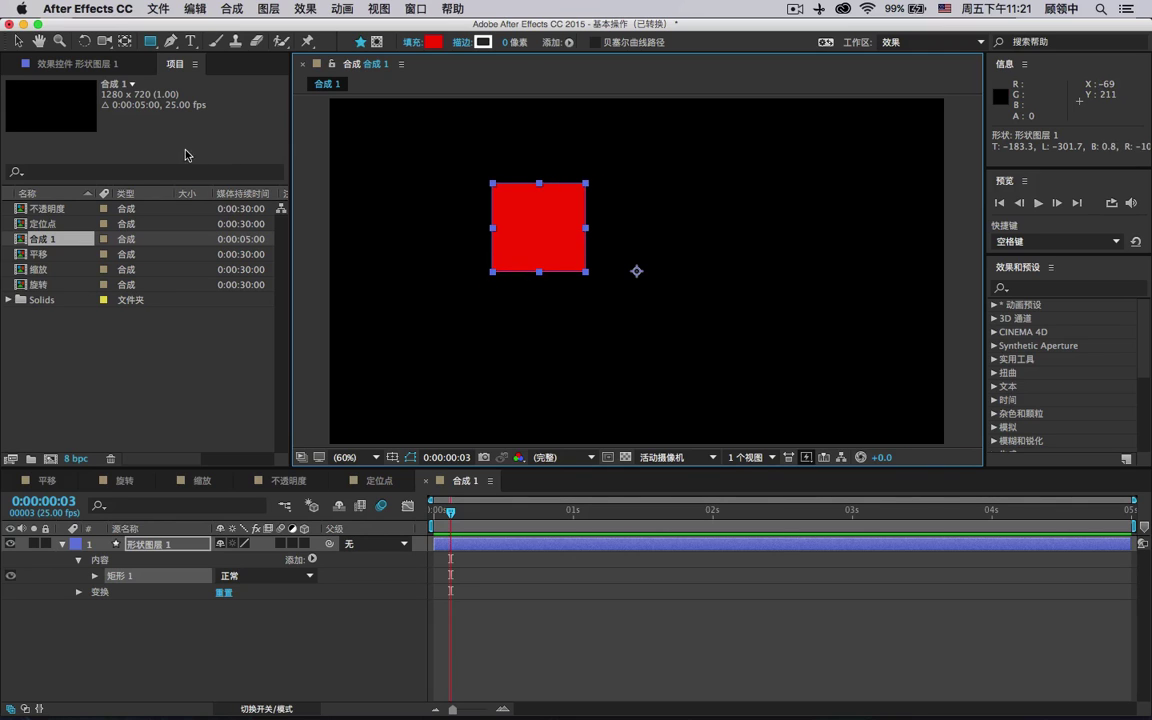
Move the shape layer's anchor point to the centre of the red rectangle with the Pan Behind tool
click(124, 41)
drag(555, 258, 638, 294)
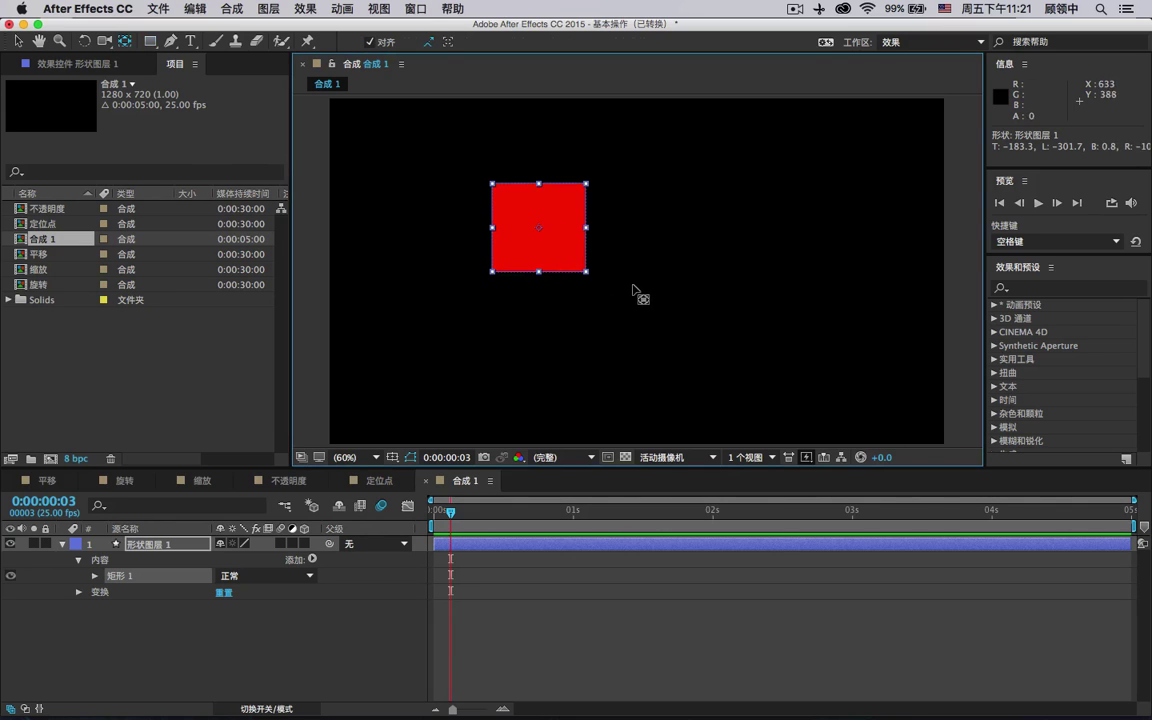
click(180, 545)
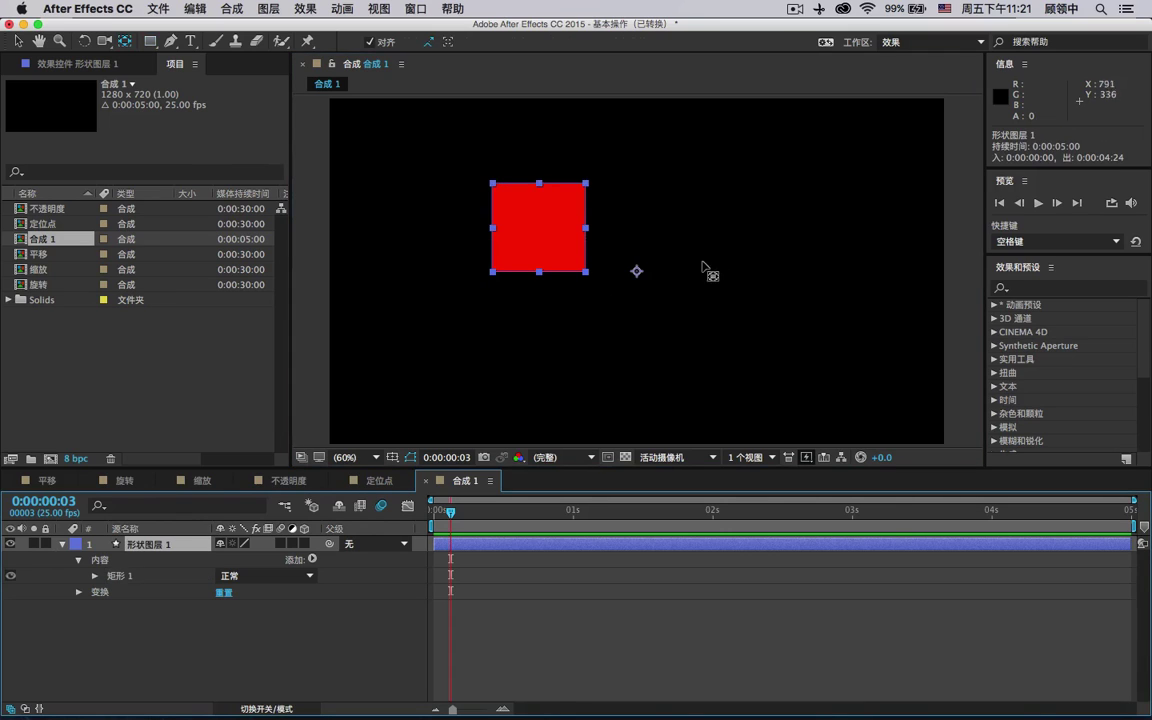
drag(640, 280, 546, 228)
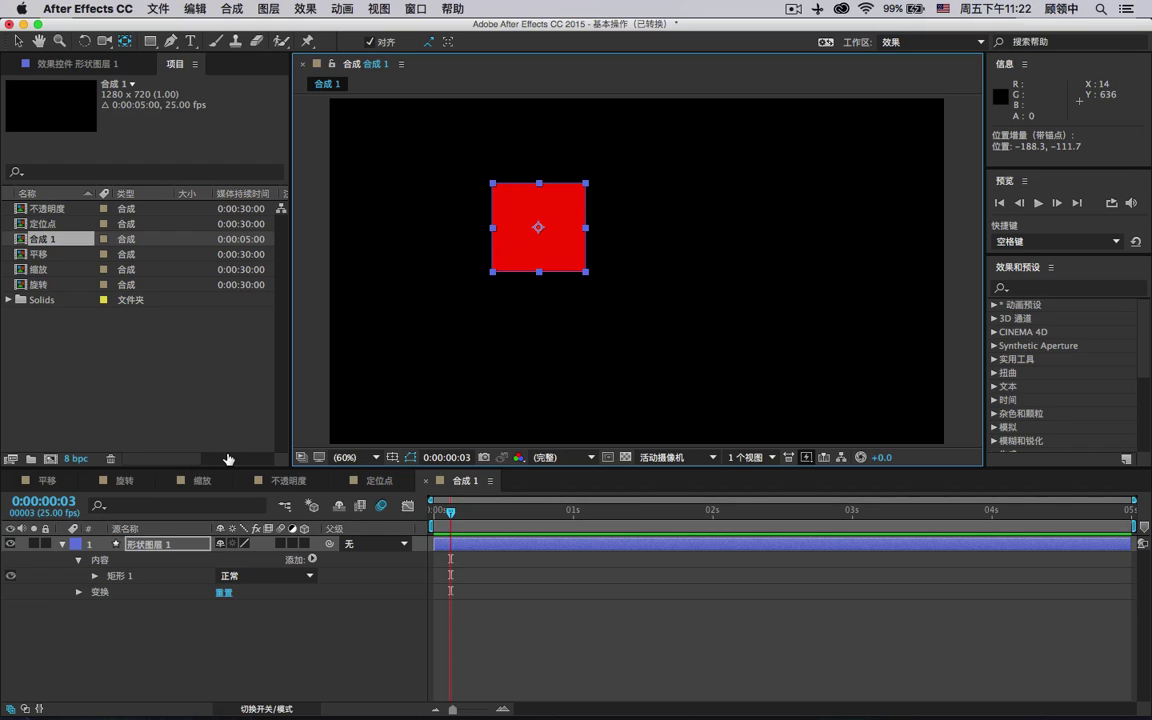
Keyframe the rectangle's Scale at 100% at 0:00:00:03 and 200% at 0:00:00:15
click(79, 593)
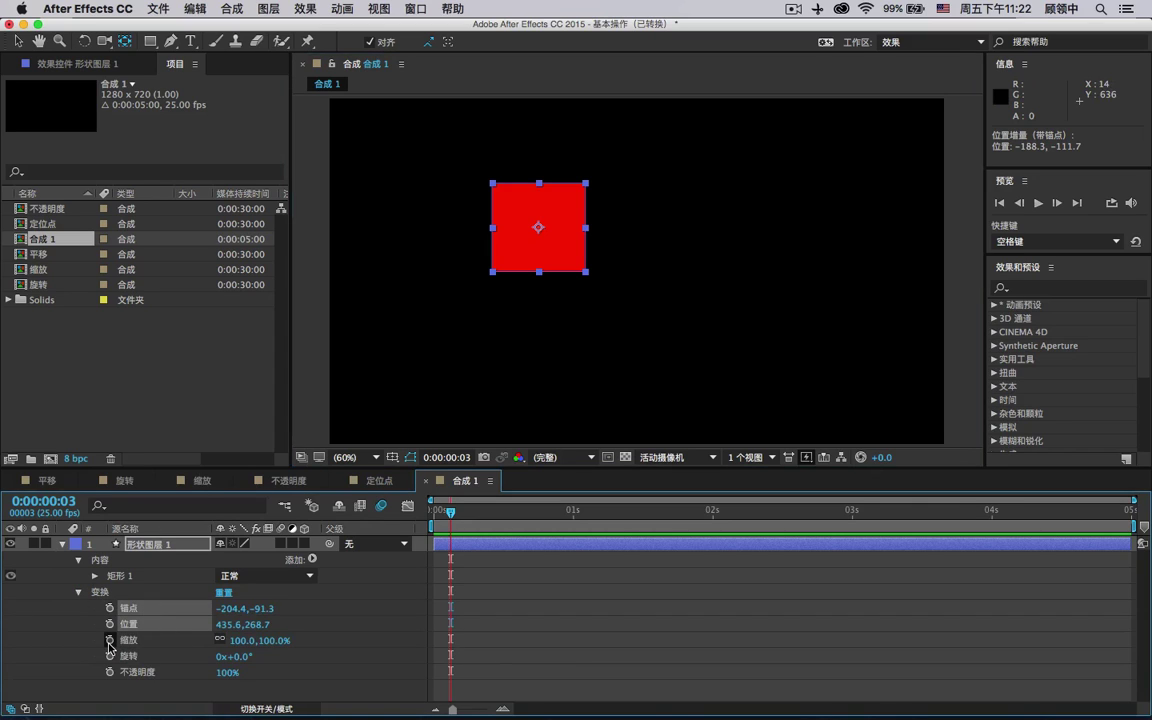
click(110, 640)
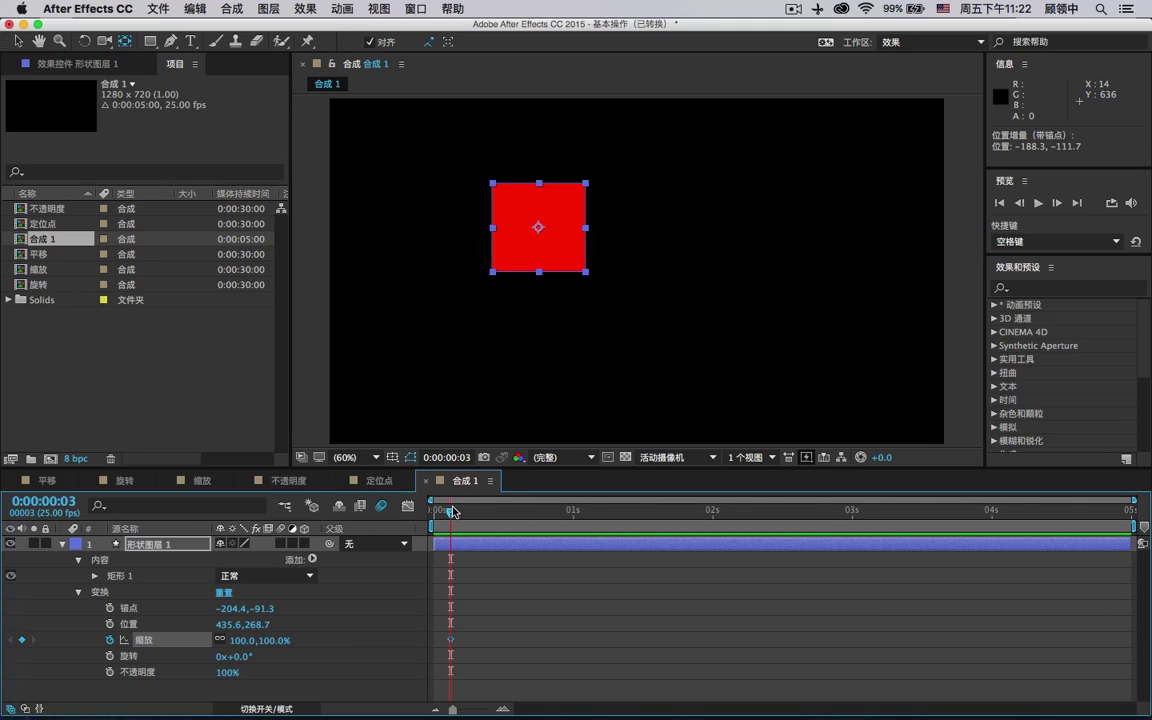
click(517, 511)
click(245, 640)
text(200)
key(Return)
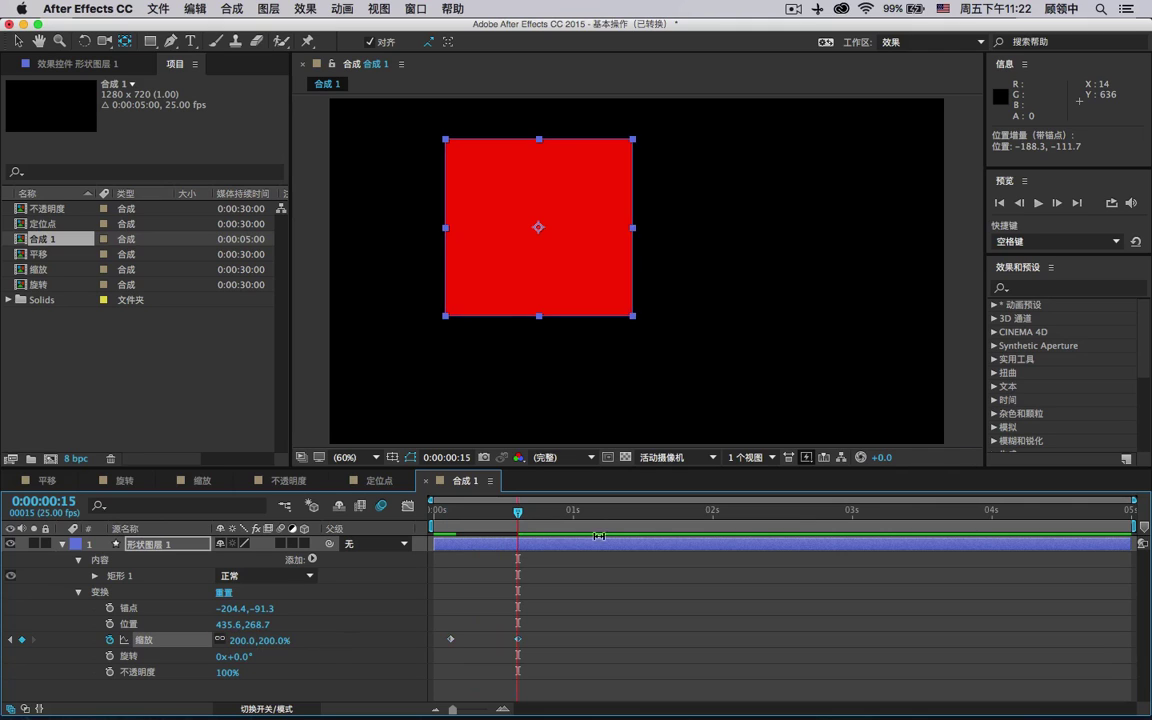
Add a Scale keyframe of 50% at 0:00:01:02
click(583, 512)
click(244, 640)
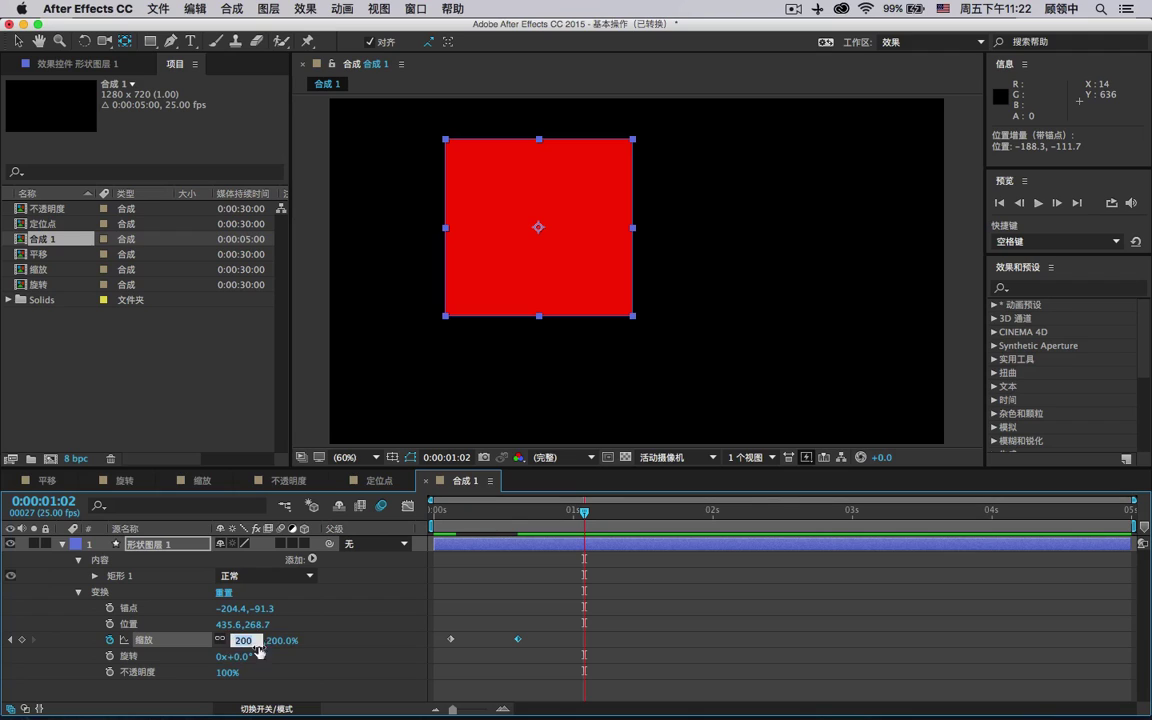
text(50)
key(Return)
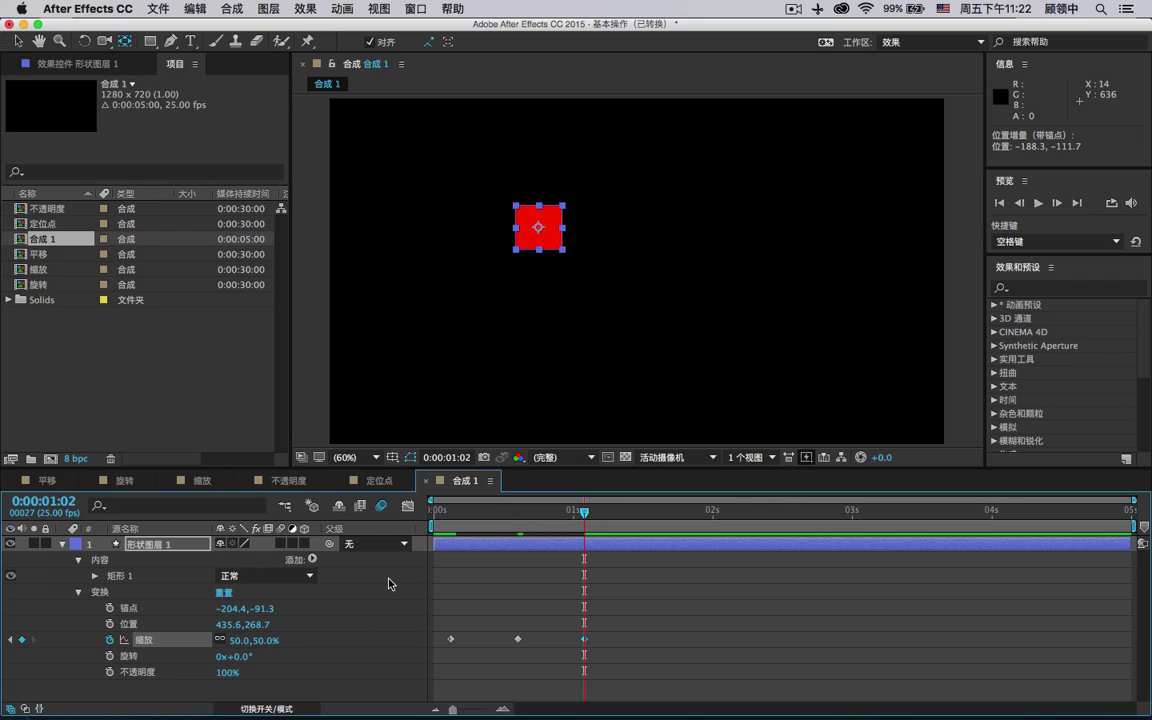
Add Scale keyframes of 157% at 0:00:01:12 and 63% at 0:00:01:24
click(640, 511)
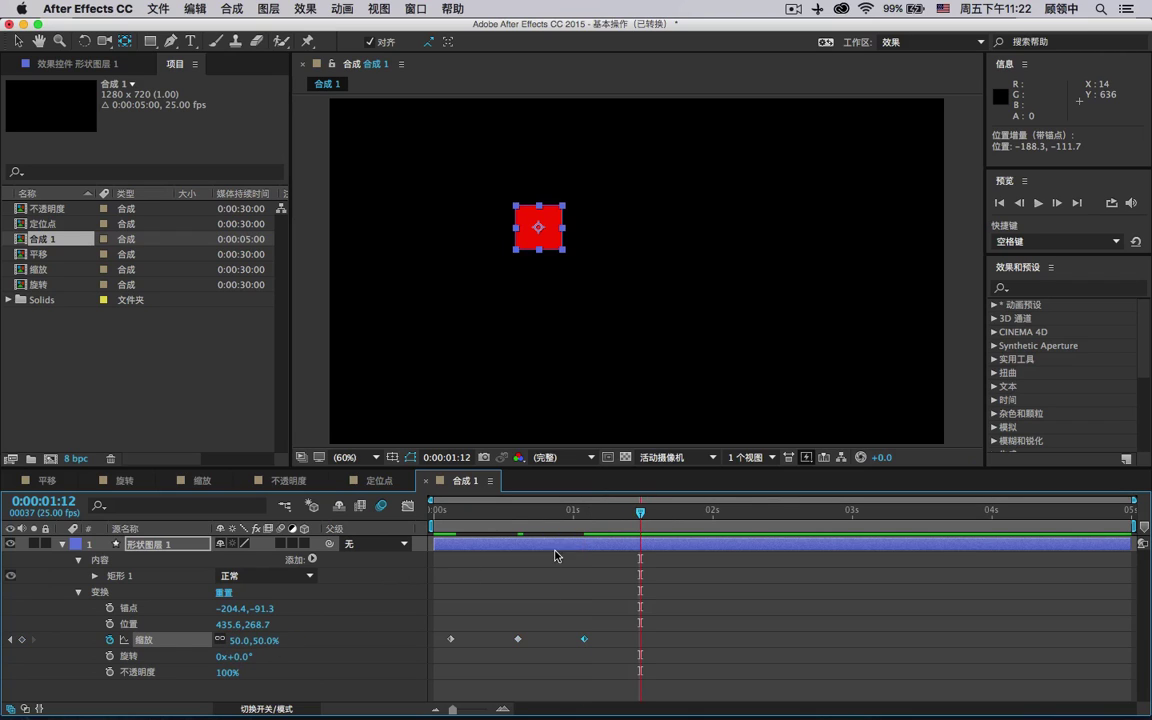
drag(239, 640, 735, 497)
click(708, 514)
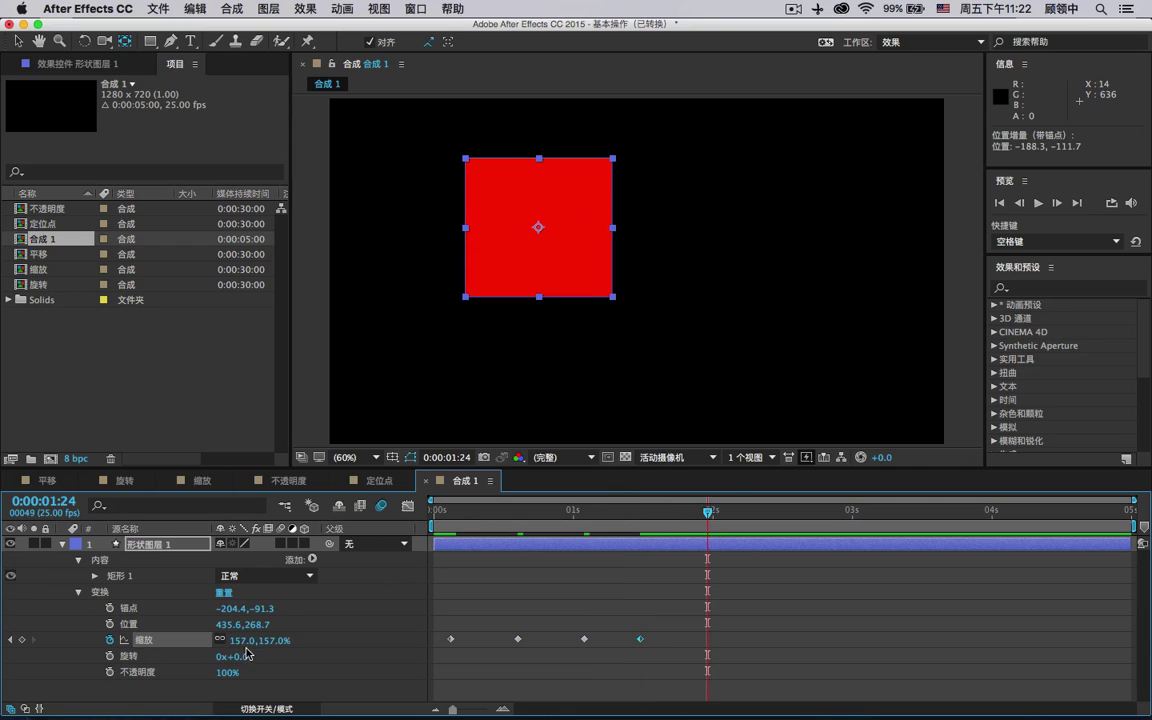
drag(232, 640, 138, 641)
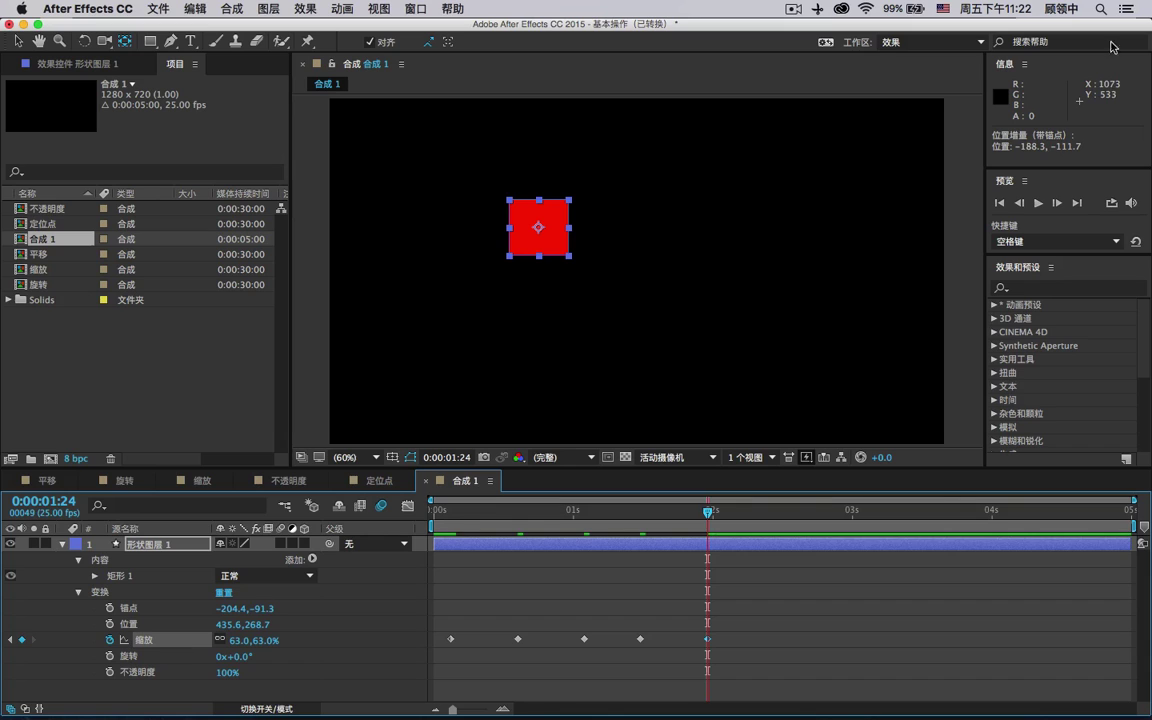
Preview the scaling animation and set the preview to play once instead of looping
click(1037, 203)
click(1037, 203)
click(1037, 203)
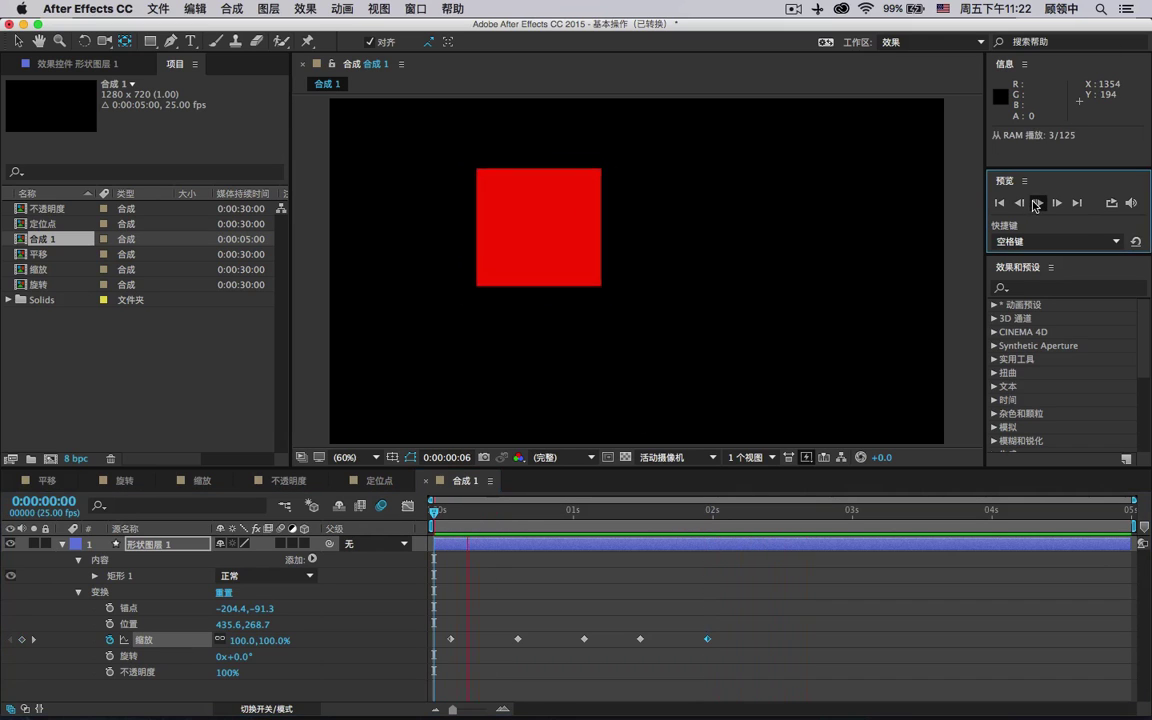
click(1109, 203)
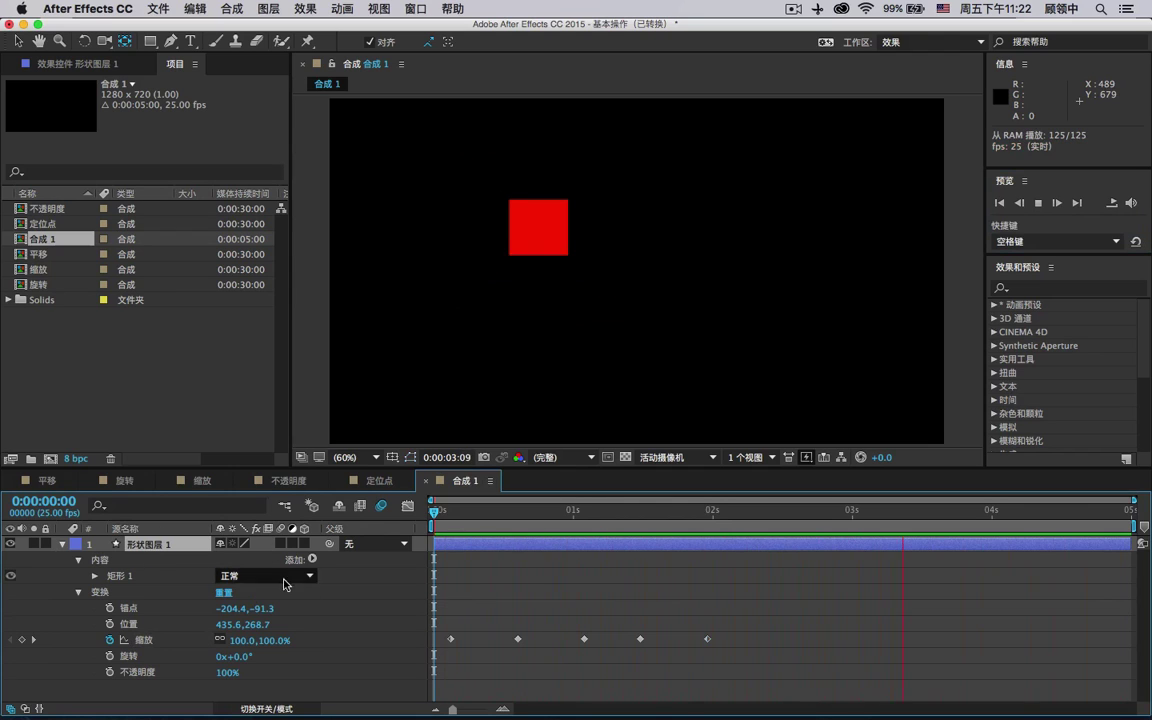
key(space)
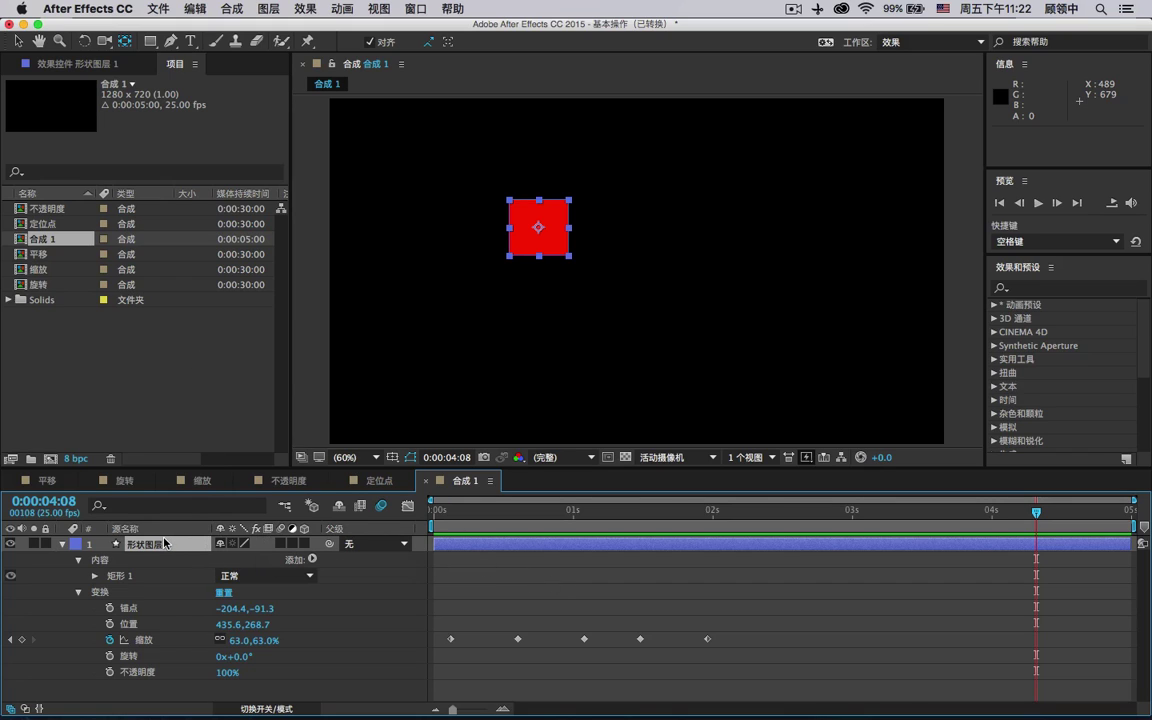
Delete the scaled shape layer and draw a new red rectangle about 116 px high in the frame's upper-left area
key(Delete)
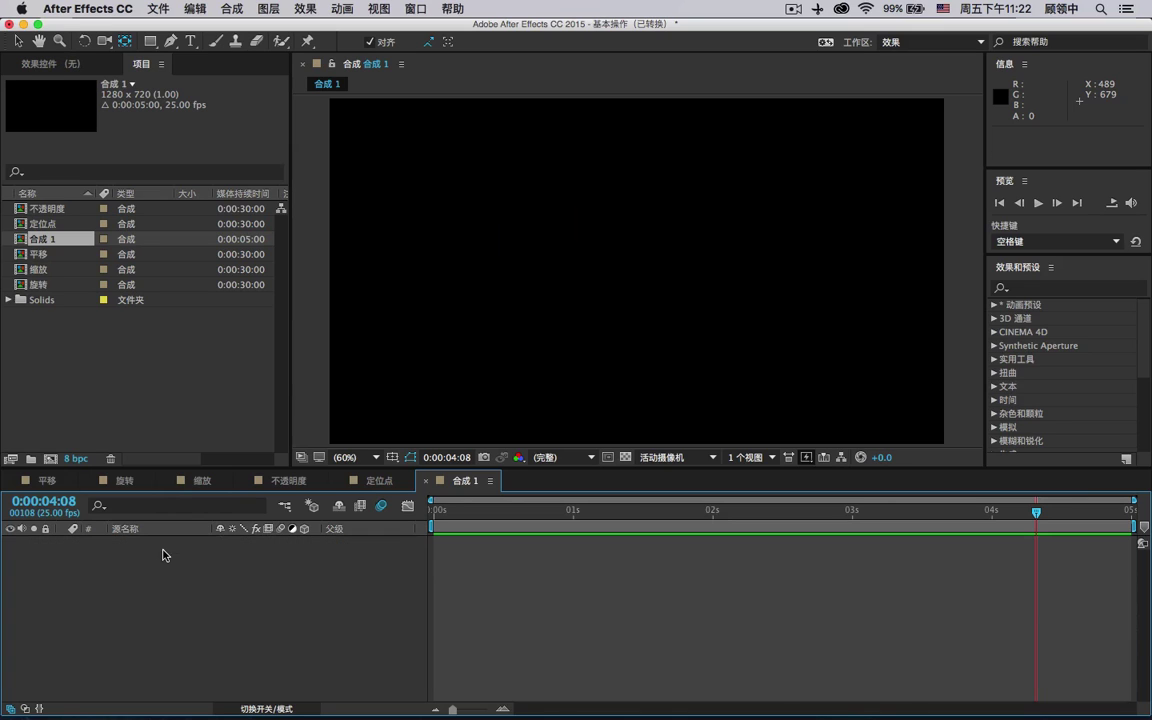
right_click(149, 558)
mouse_move(220, 565)
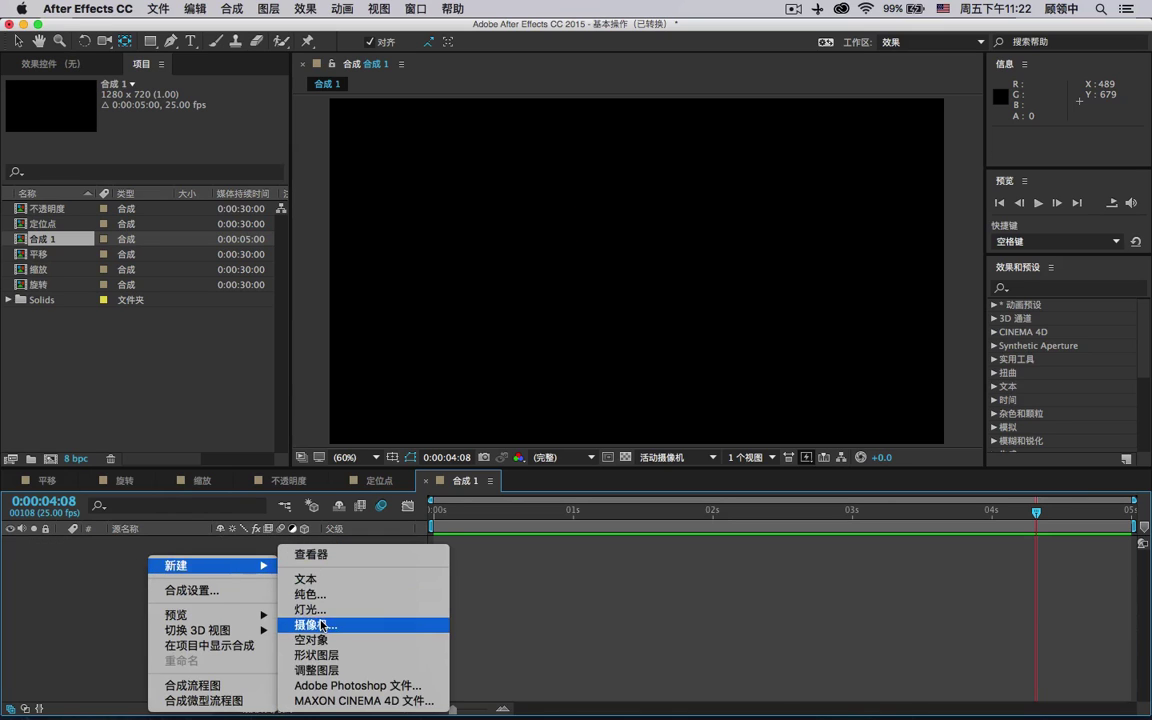
click(151, 42)
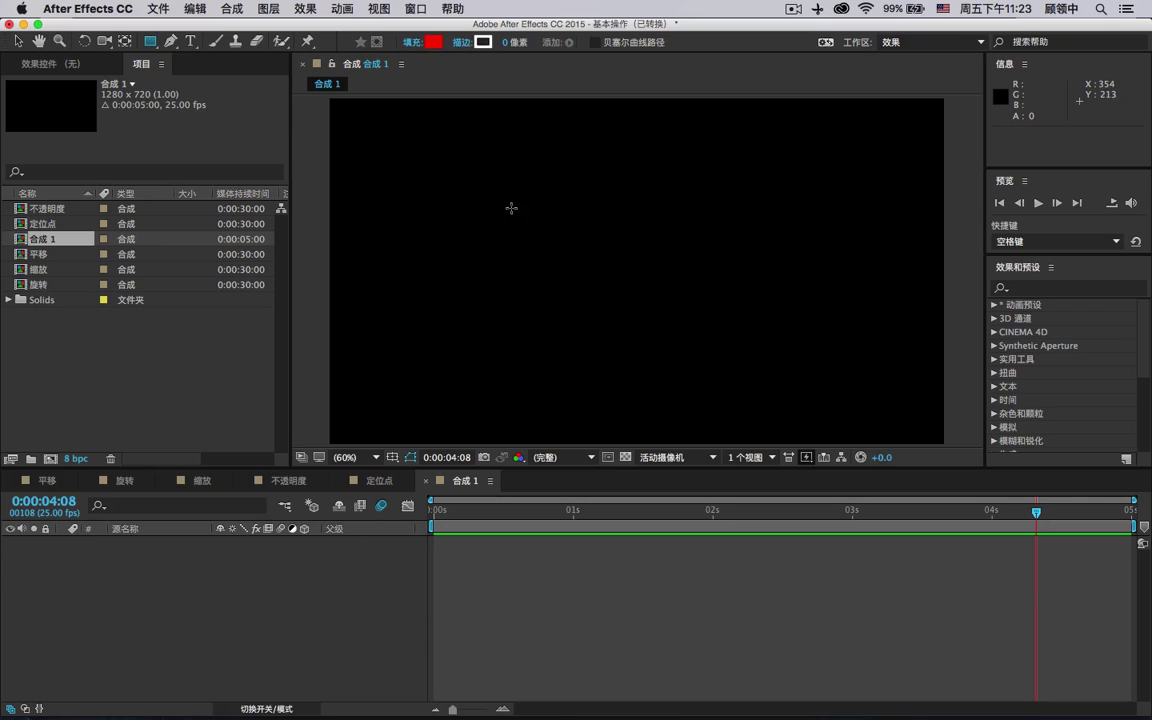
drag(500, 201, 574, 257)
click(17, 41)
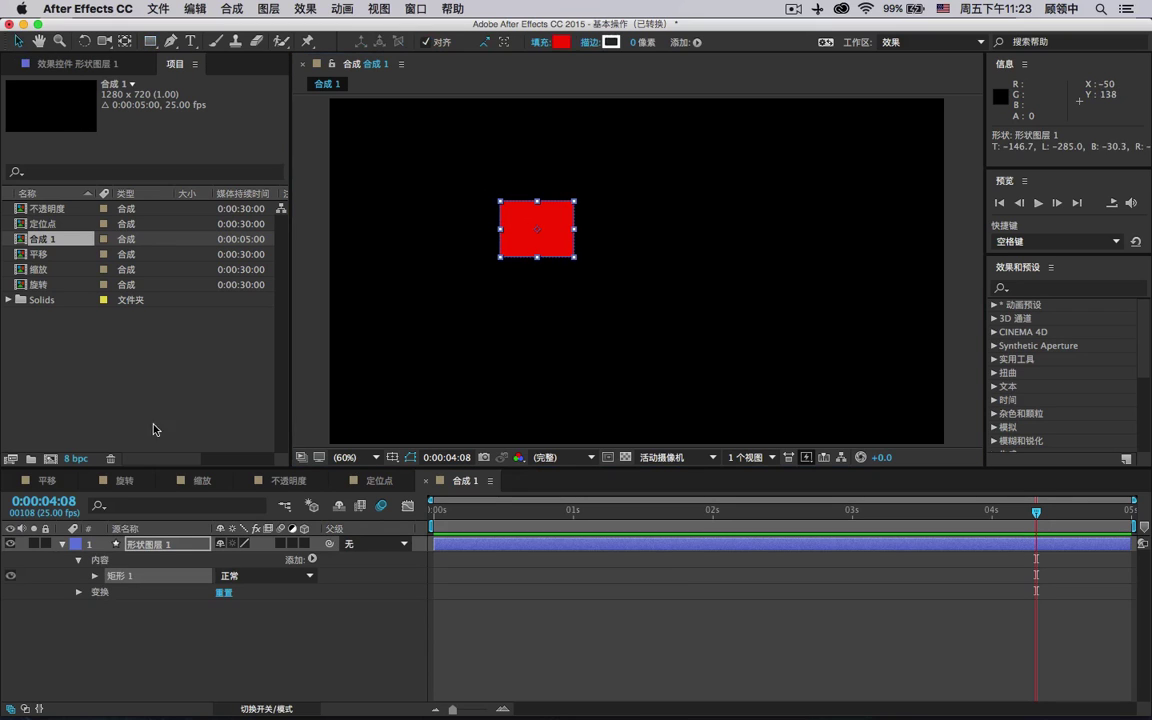
Set an Opacity keyframe of 100% at 0:00:00:00 on the new rectangle, leaving Rotation without keyframes
click(79, 592)
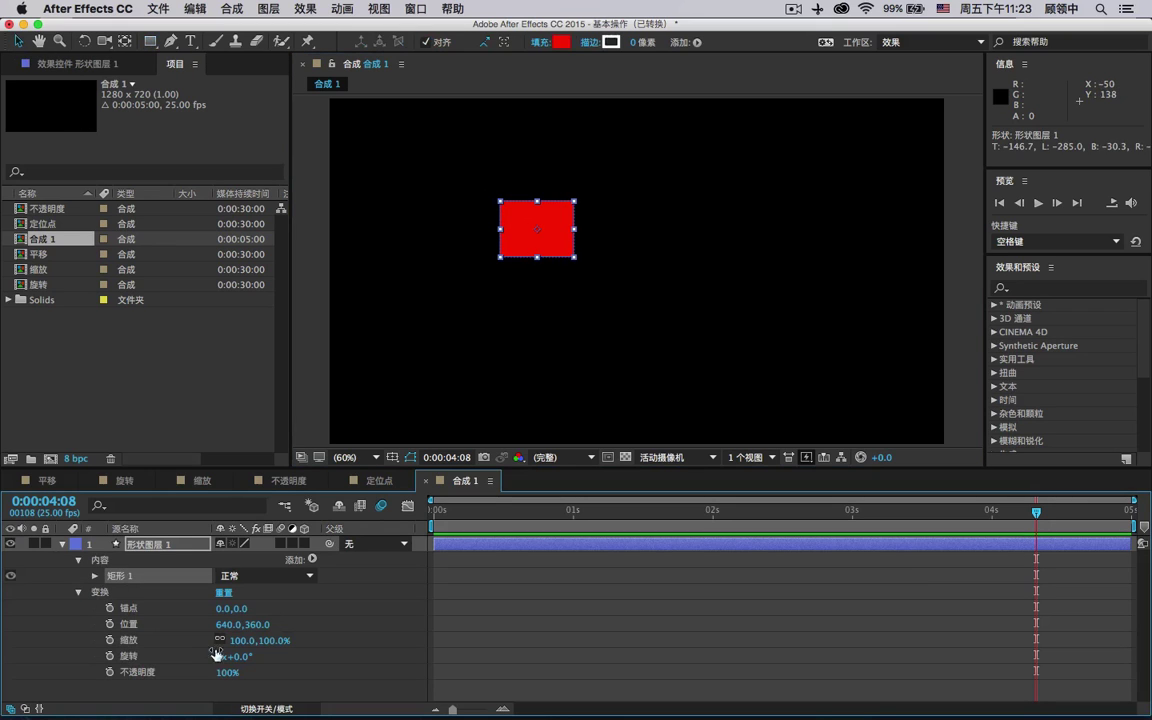
click(110, 672)
click(110, 672)
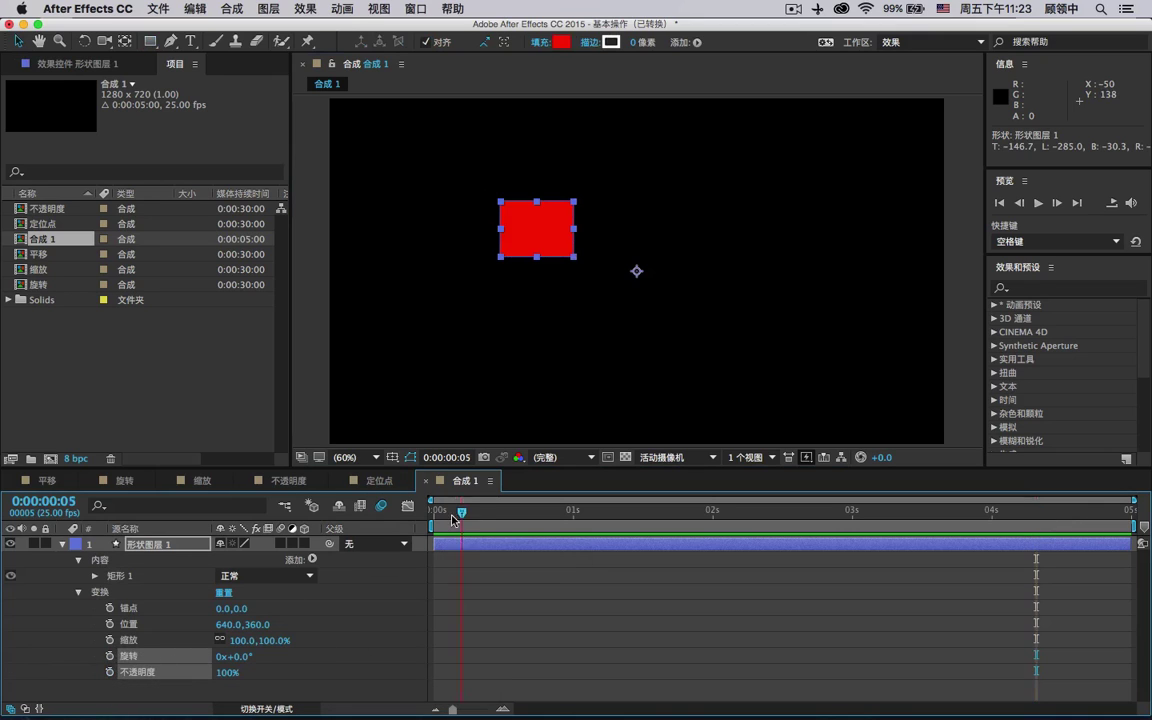
key(Home)
click(110, 672)
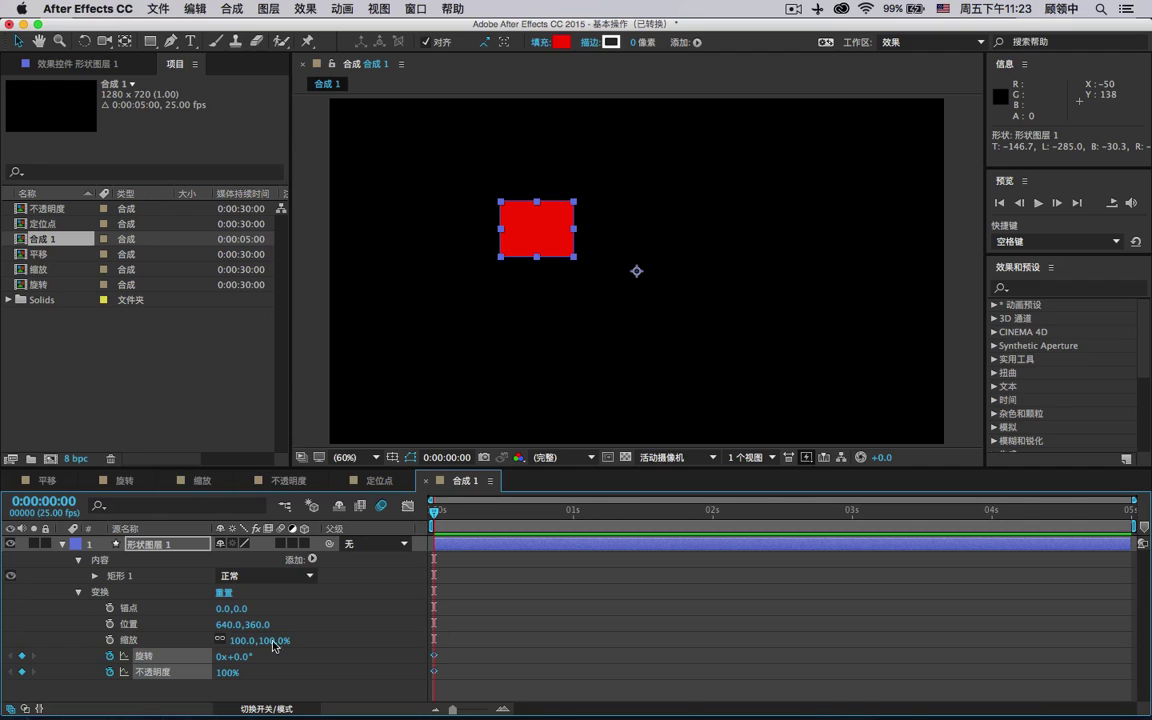
click(88, 602)
click(110, 656)
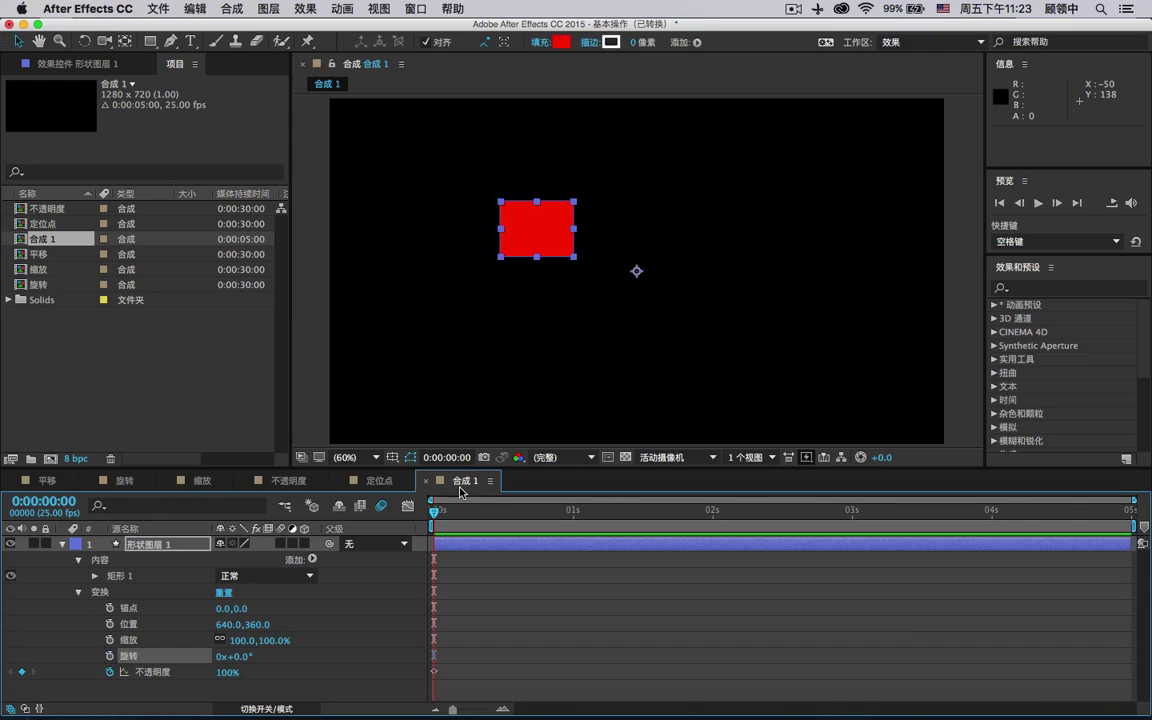
Add Opacity keyframes of 0% at 0:00:00:10 and 60% at 0:00:00:20
click(489, 512)
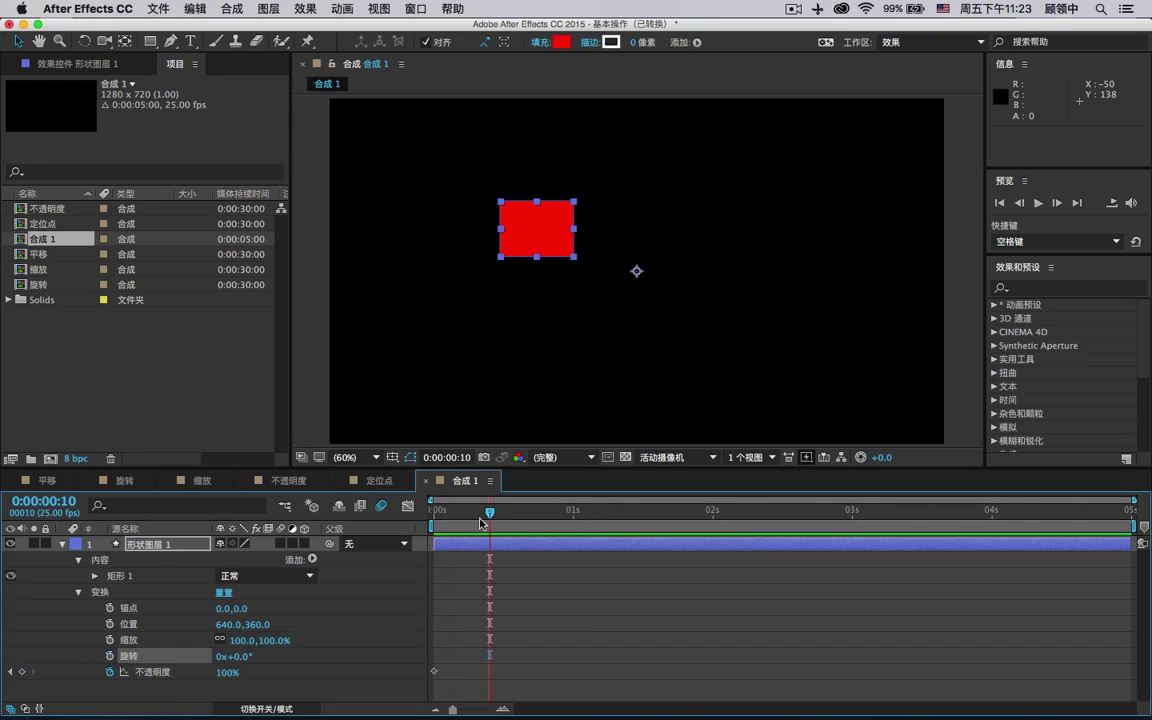
drag(225, 673, 80, 670)
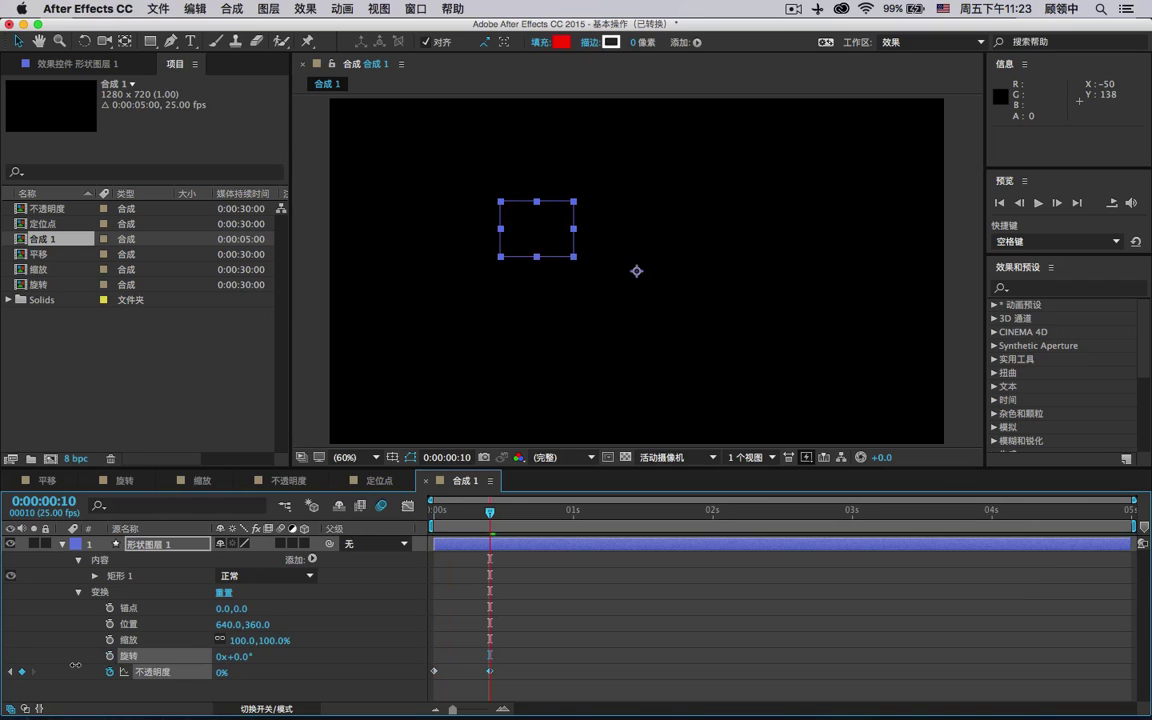
click(545, 512)
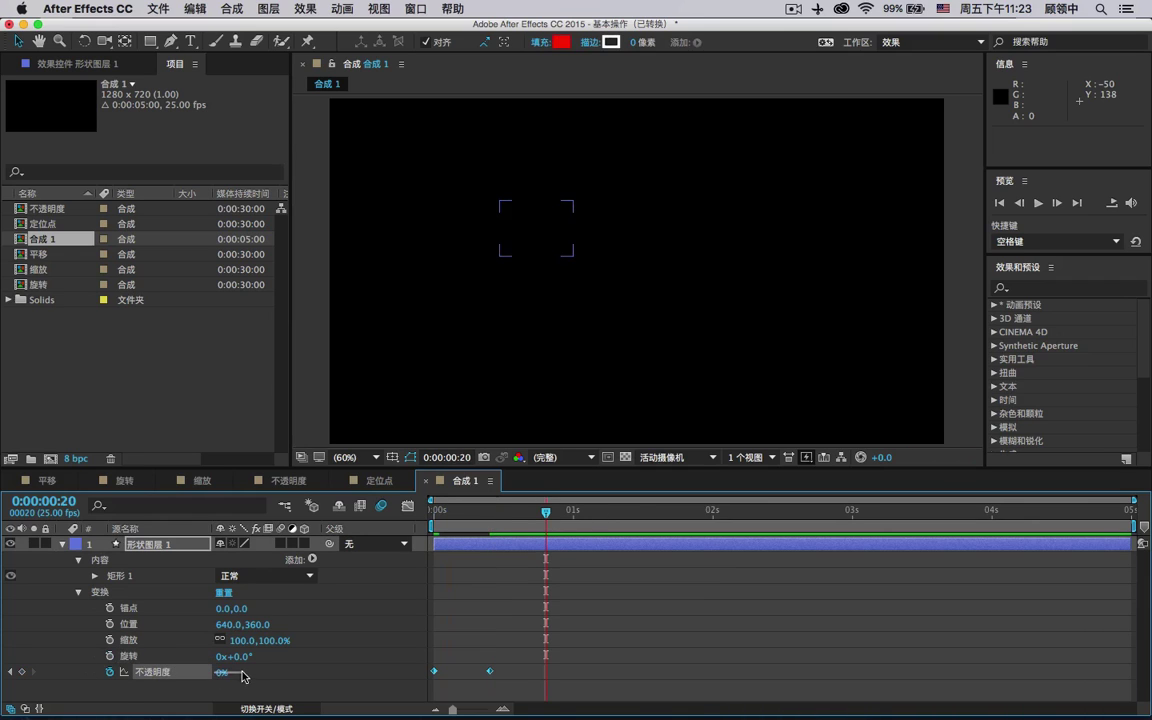
drag(222, 676, 463, 584)
Add Opacity keyframes of 100% at 0:00:01:16 and 38% at 0:00:02:07
click(663, 512)
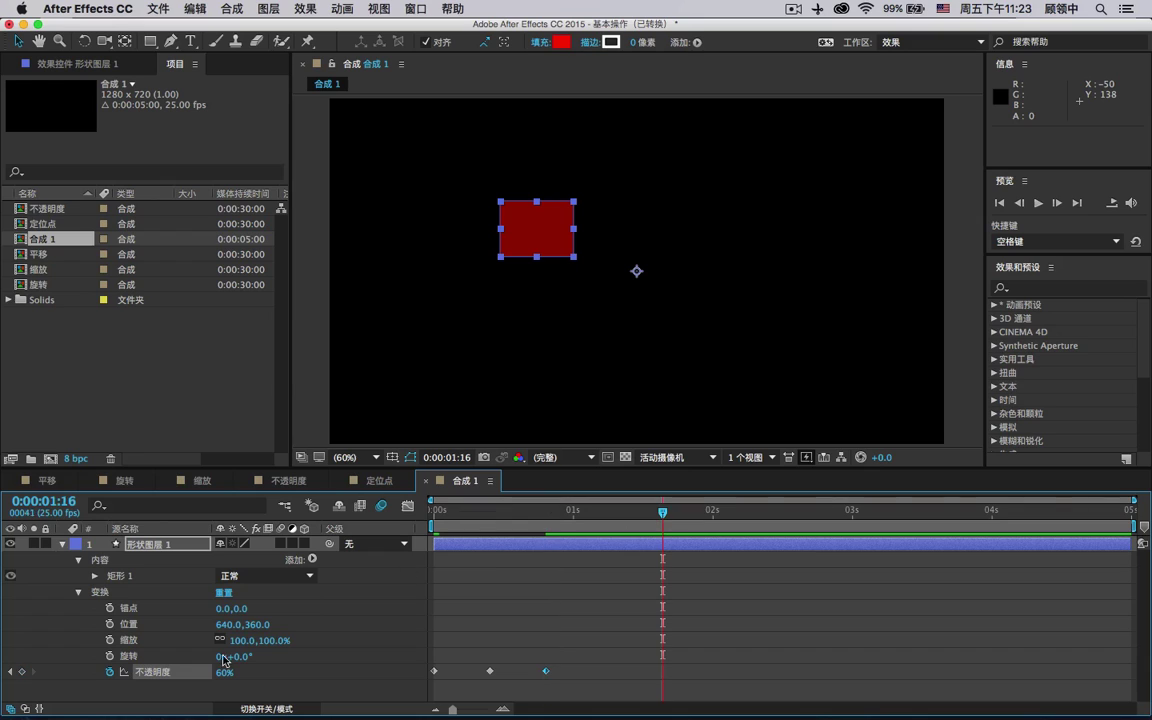
drag(220, 675, 491, 617)
click(751, 512)
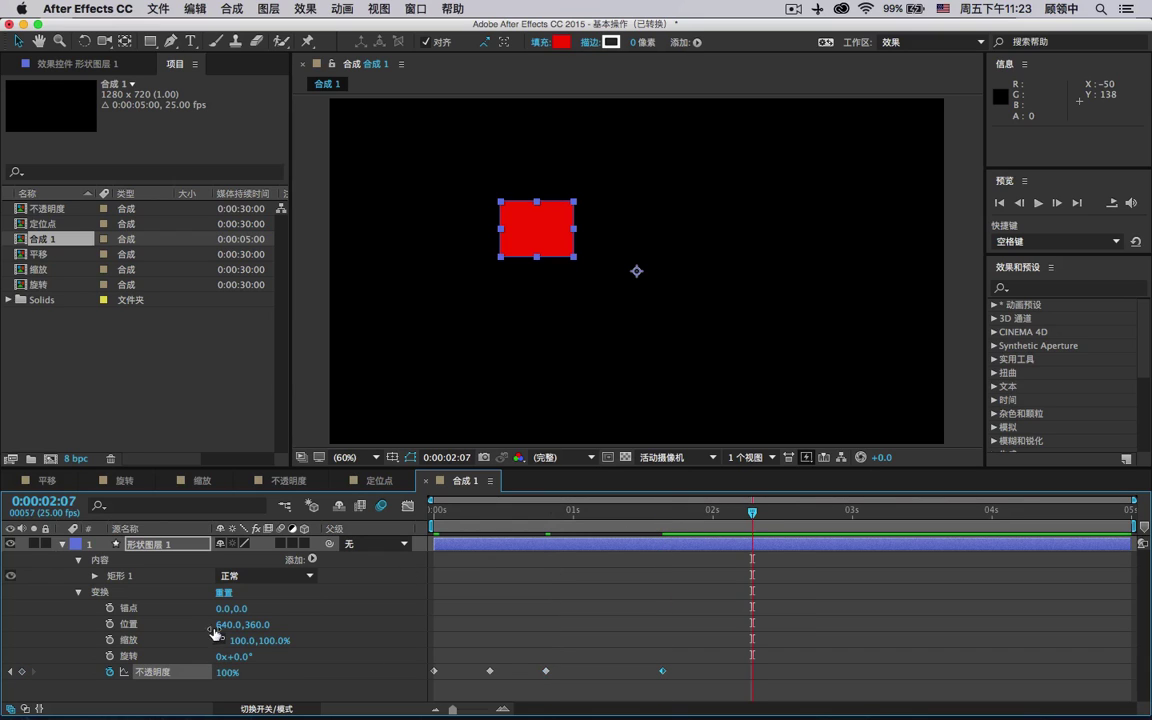
drag(228, 678, 172, 671)
Preview the rectangle's opacity animation and return to the start of the composition
click(461, 512)
click(1040, 204)
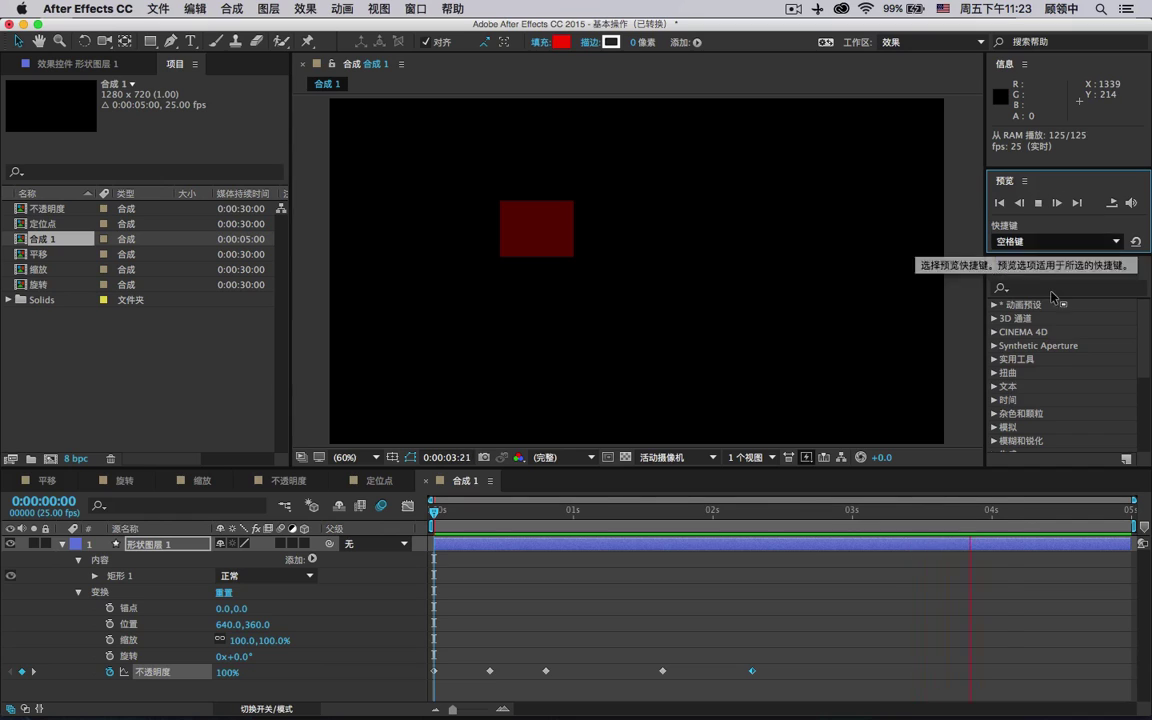
click(1040, 204)
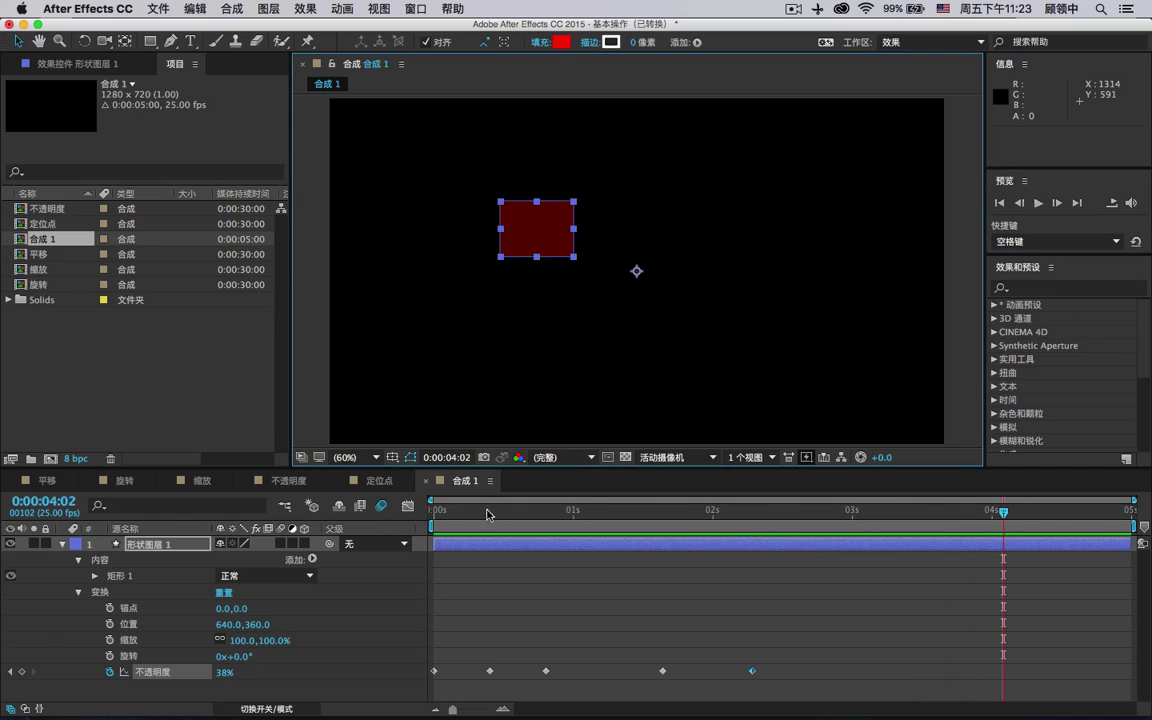
key(Home)
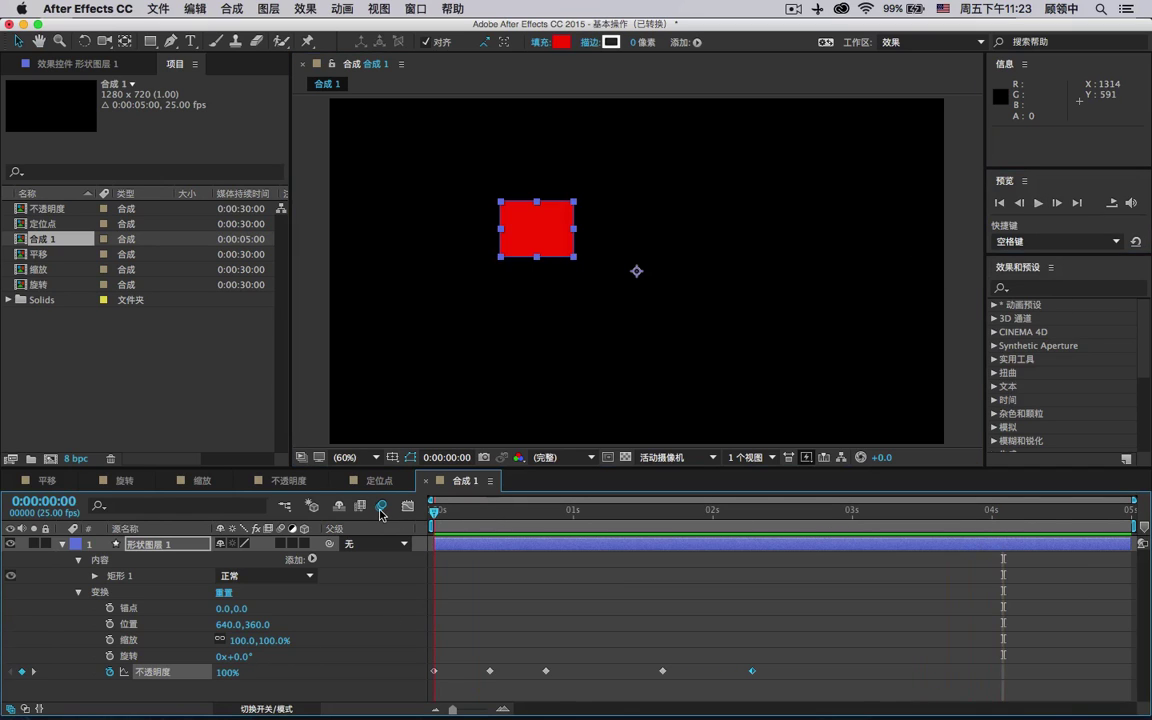
Remove all Opacity keyframes, apply the expression random(0,100) to Opacity instead, and preview the flickering rectangle
click(97, 605)
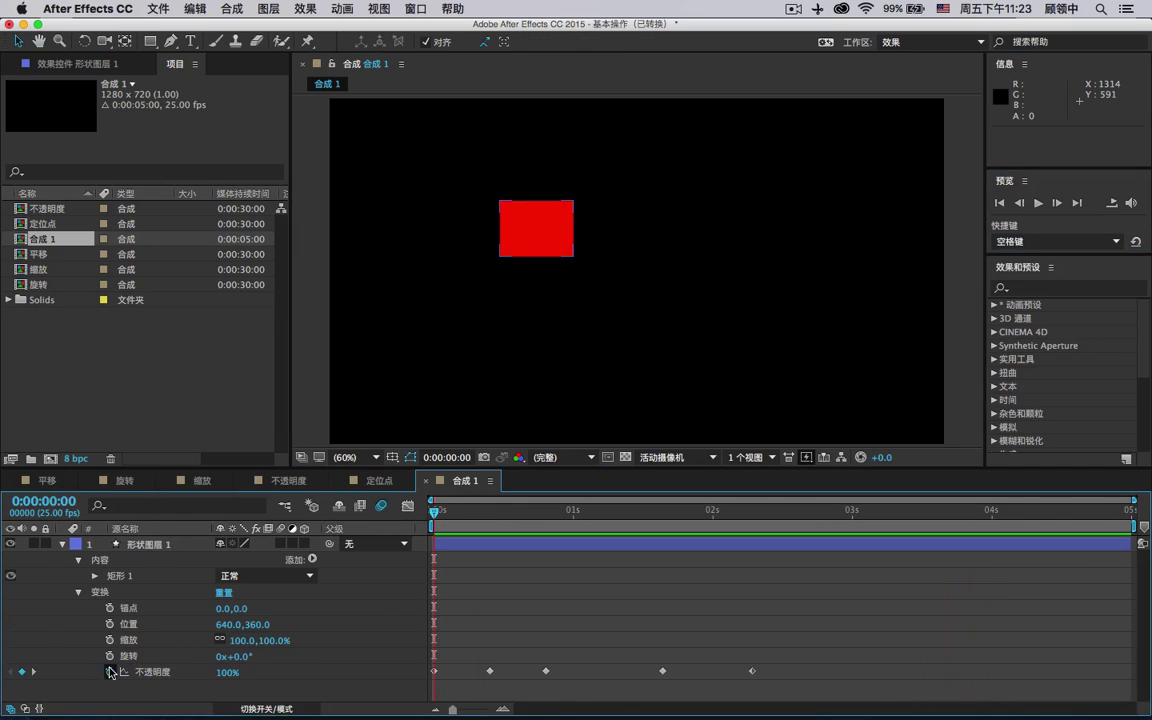
click(110, 673)
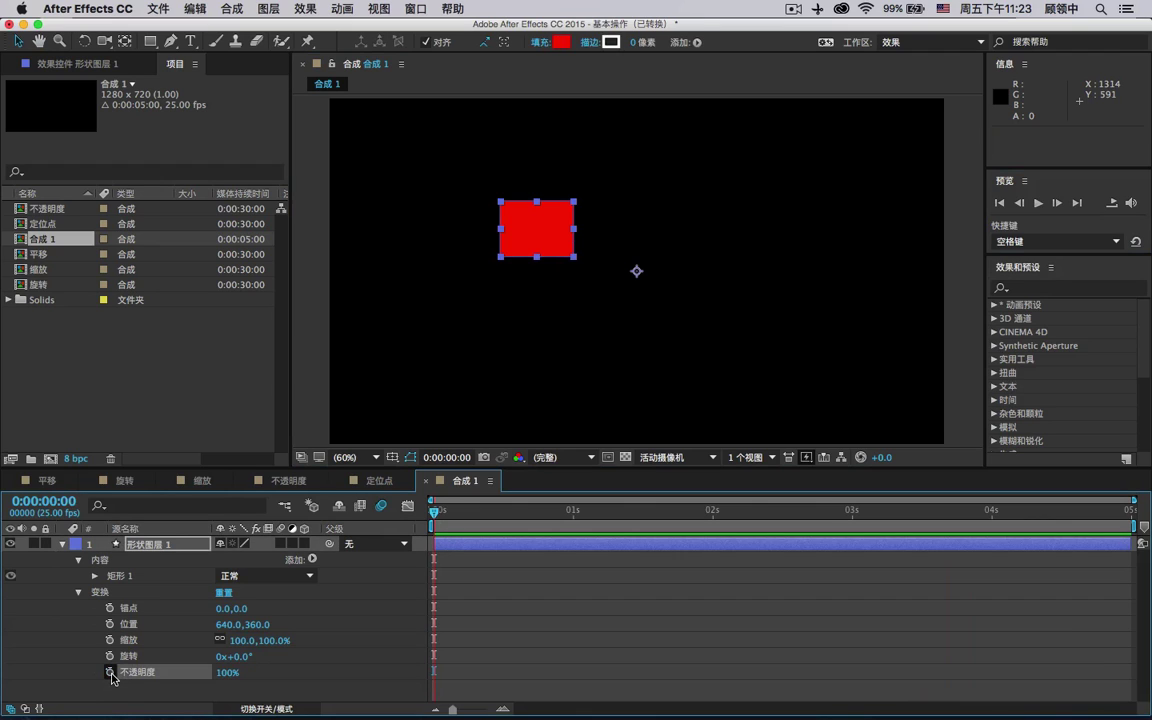
alt+click(110, 673)
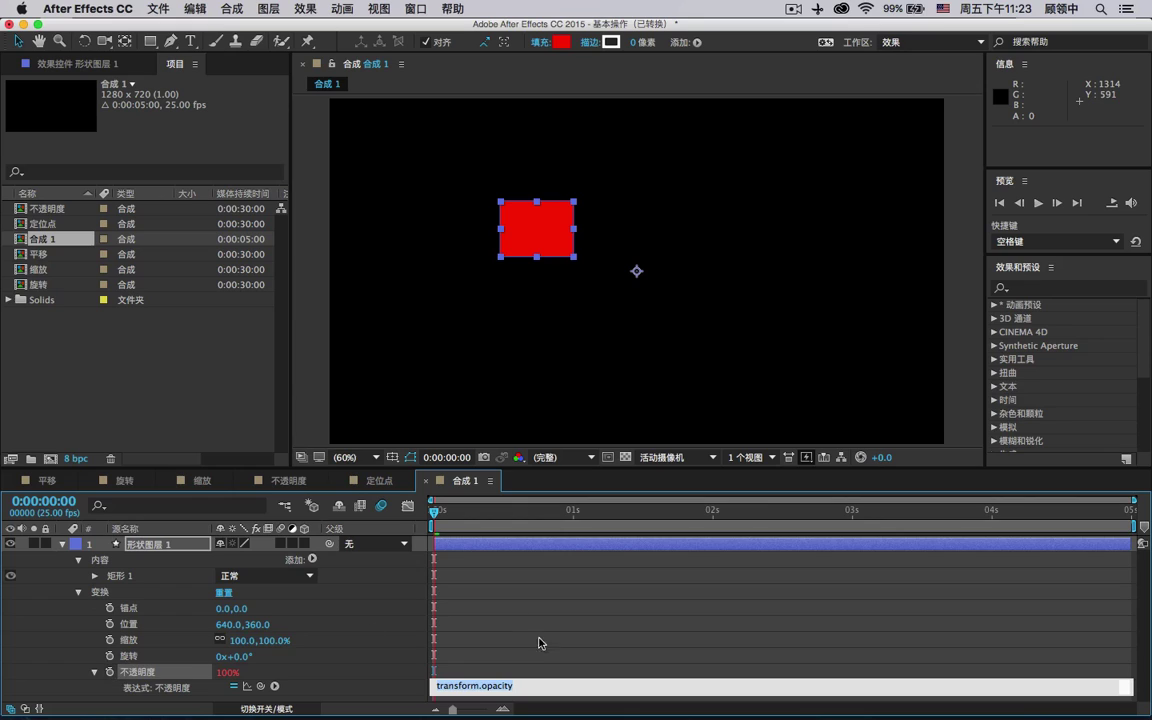
text(random()0,100)
click(531, 668)
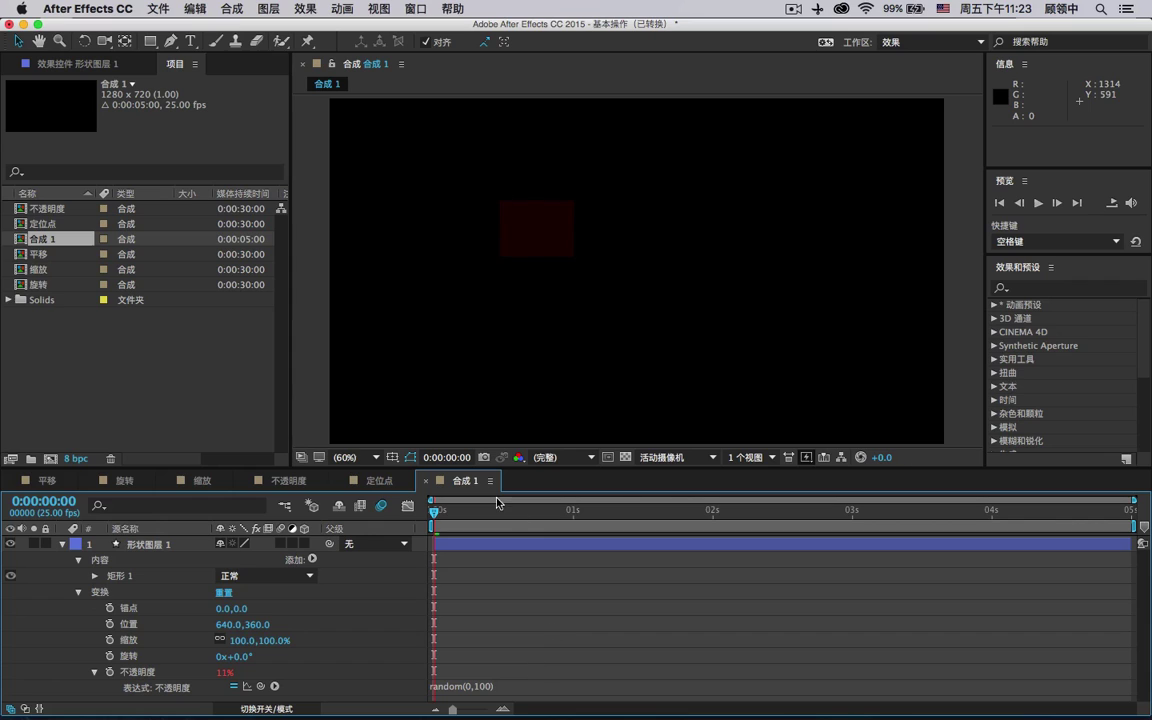
click(1036, 204)
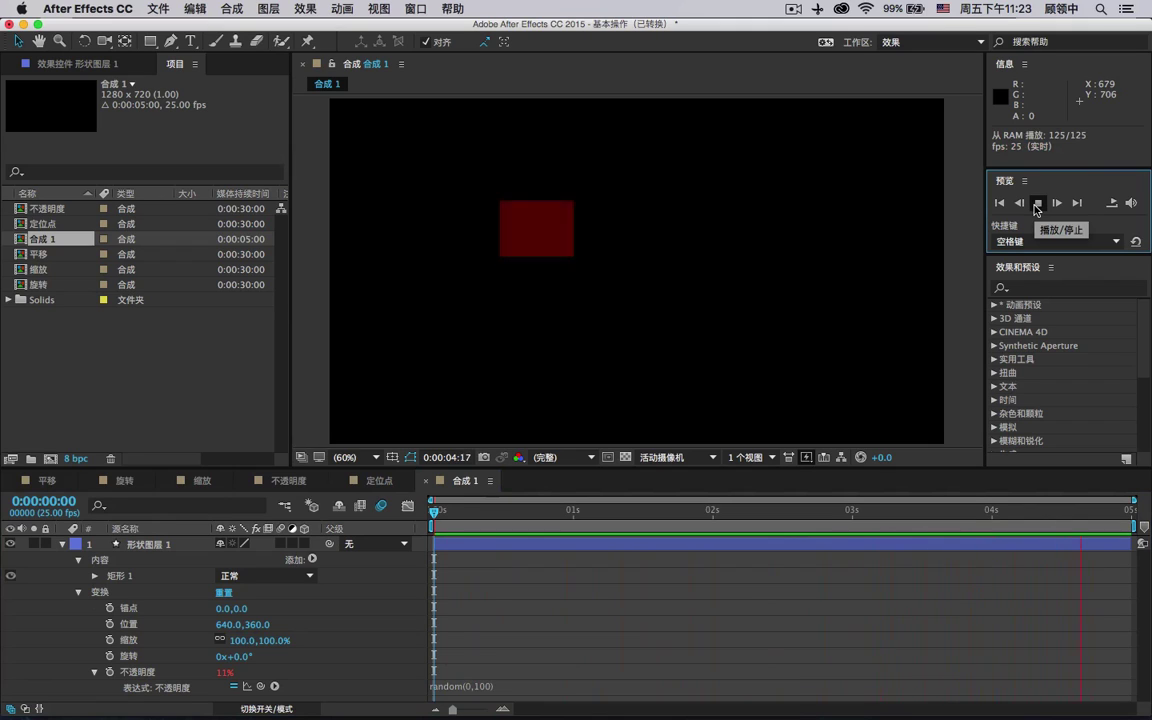
Restart the preview of the flickering rectangle and collapse all properties of 形状图层 1
click(1036, 204)
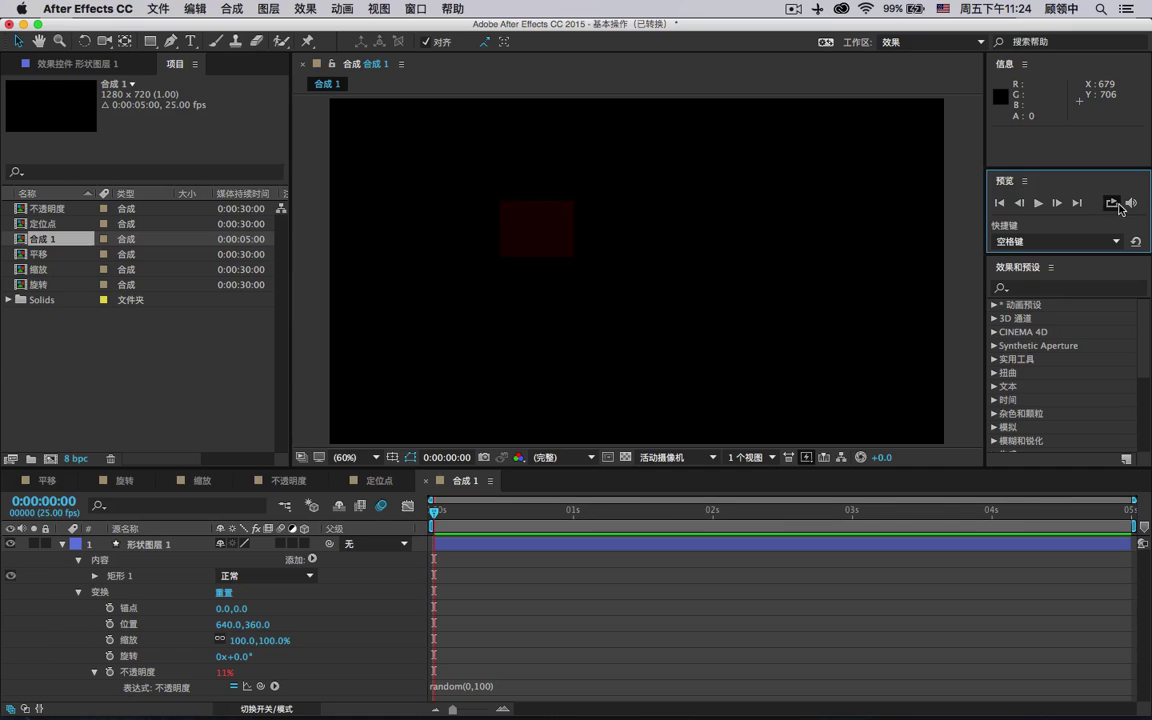
key(space)
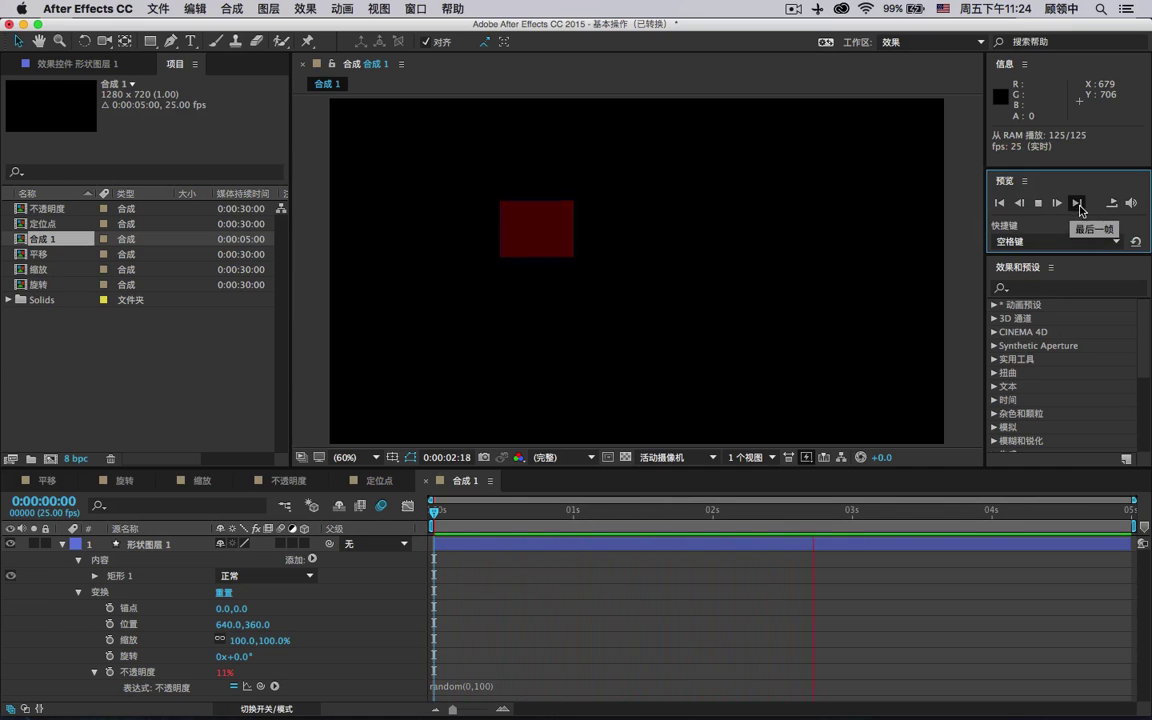
click(88, 549)
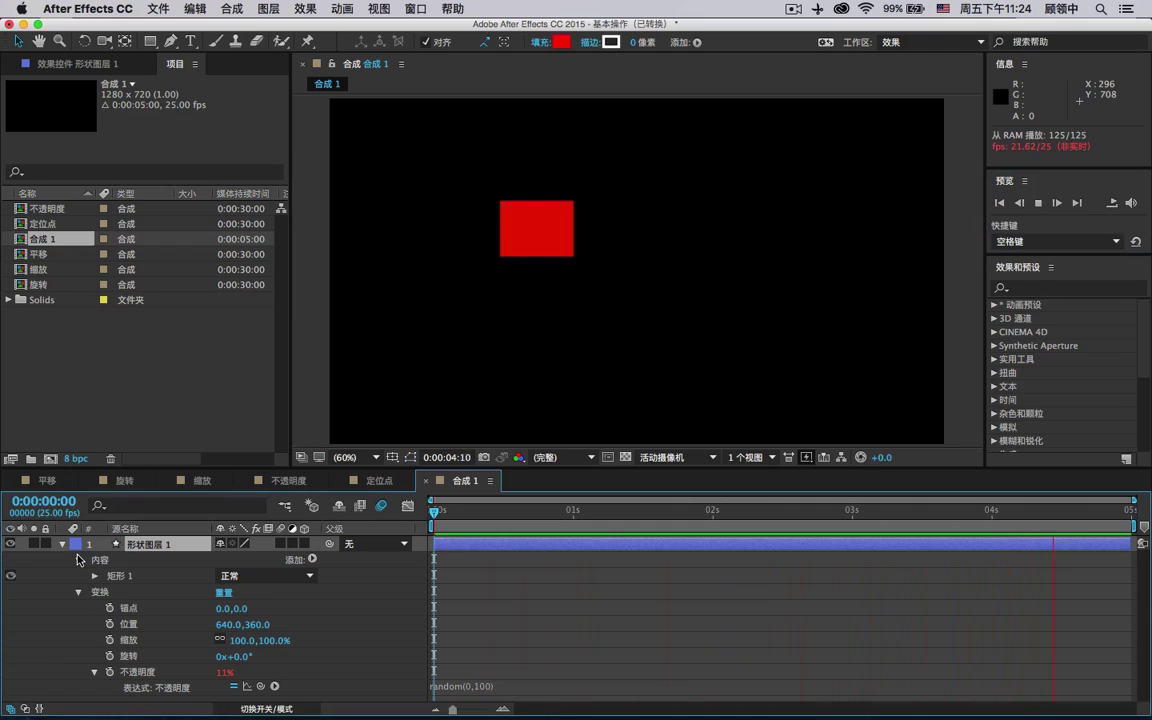
click(62, 544)
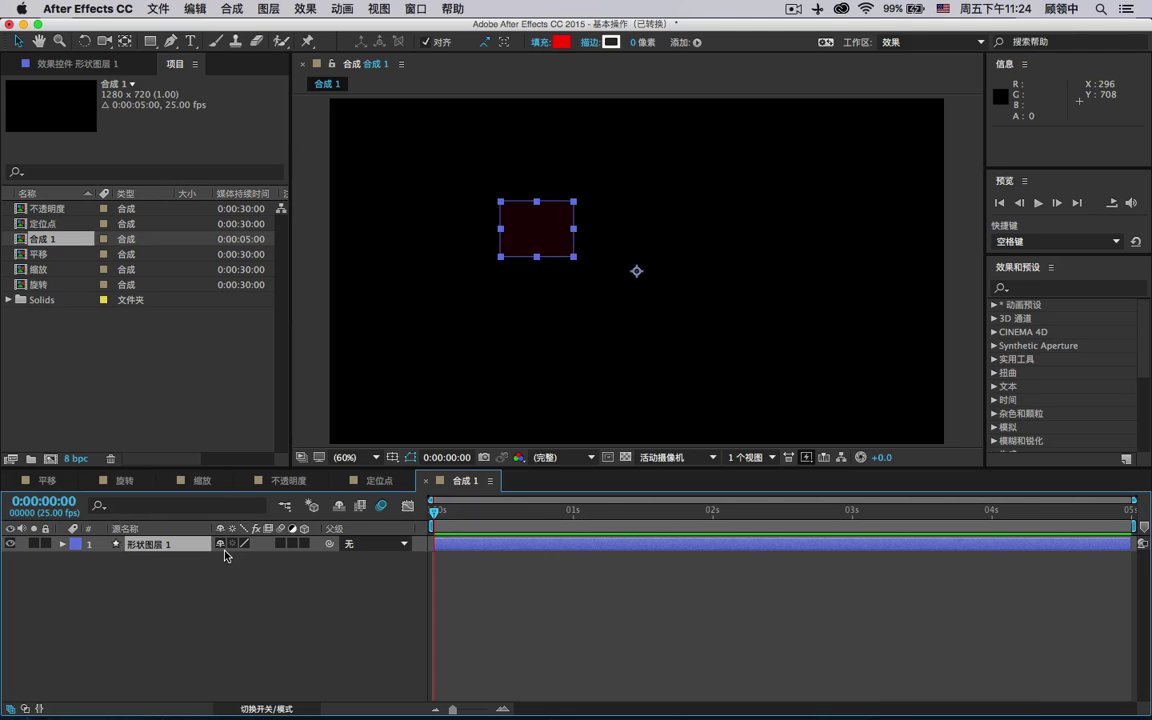
Reveal only the Position property of 形状图层 1, and switch to showing only its Rotation property
key(p)
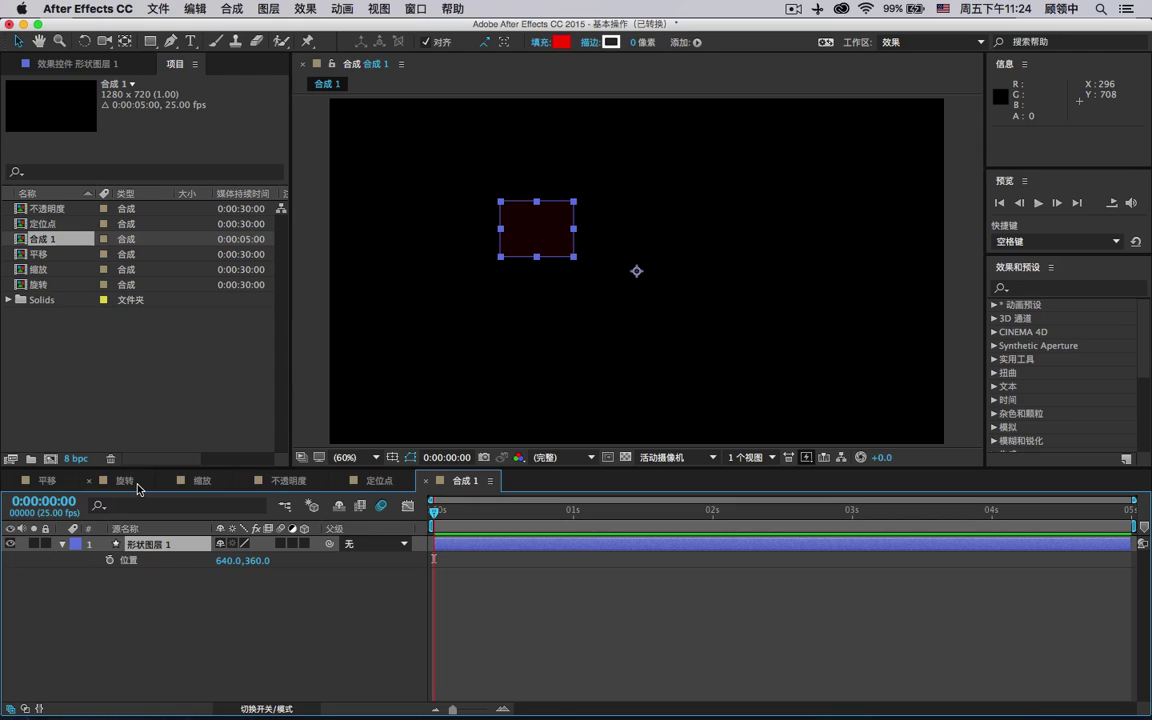
key(r)
click(157, 545)
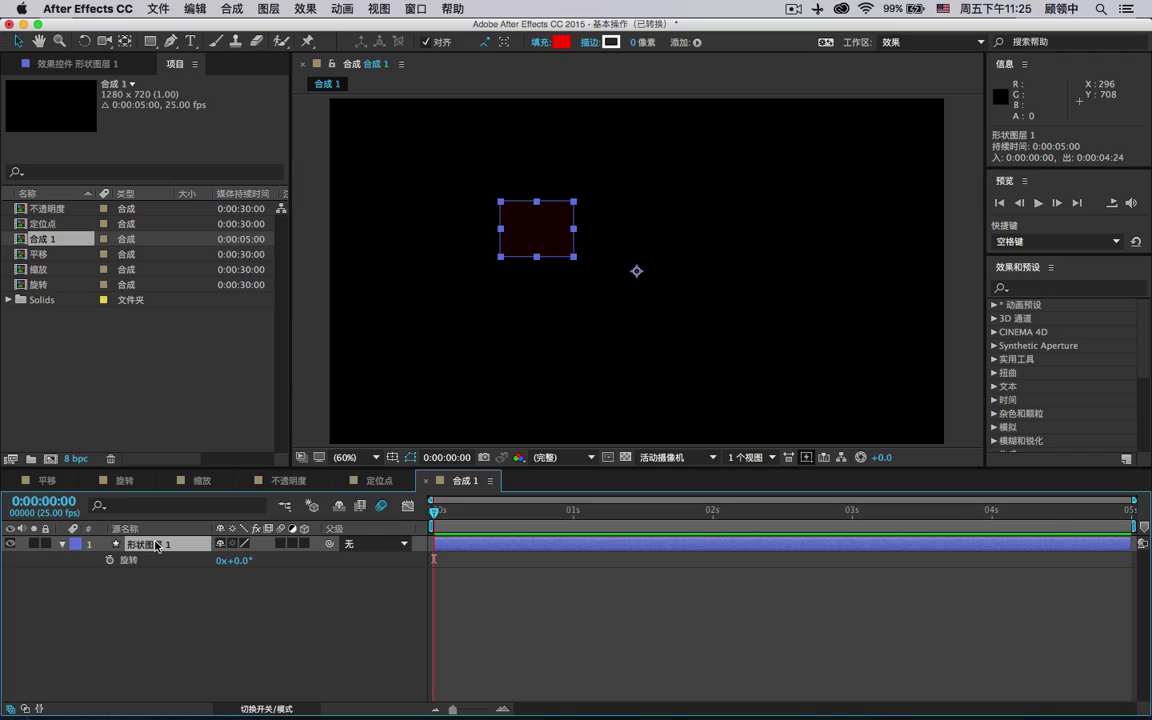
Add Position, Scale, Opacity and Anchor Point to the Rotation property already revealed for 形状图层 1
key(shift+p)
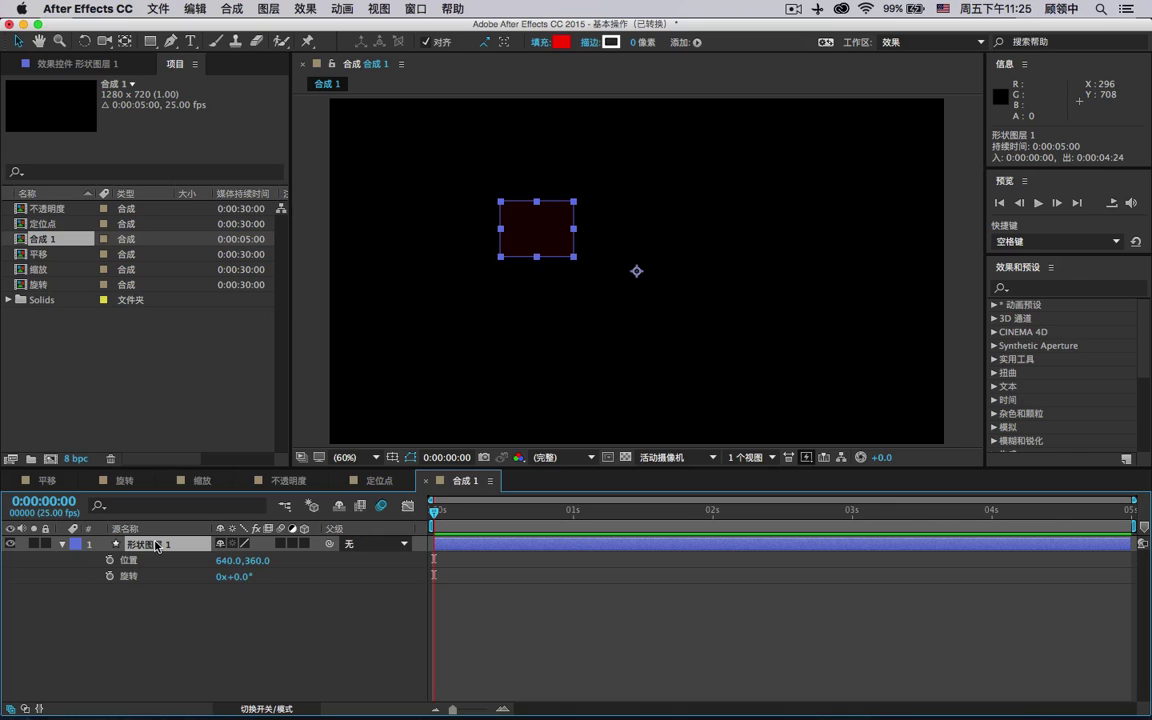
key(shift+s)
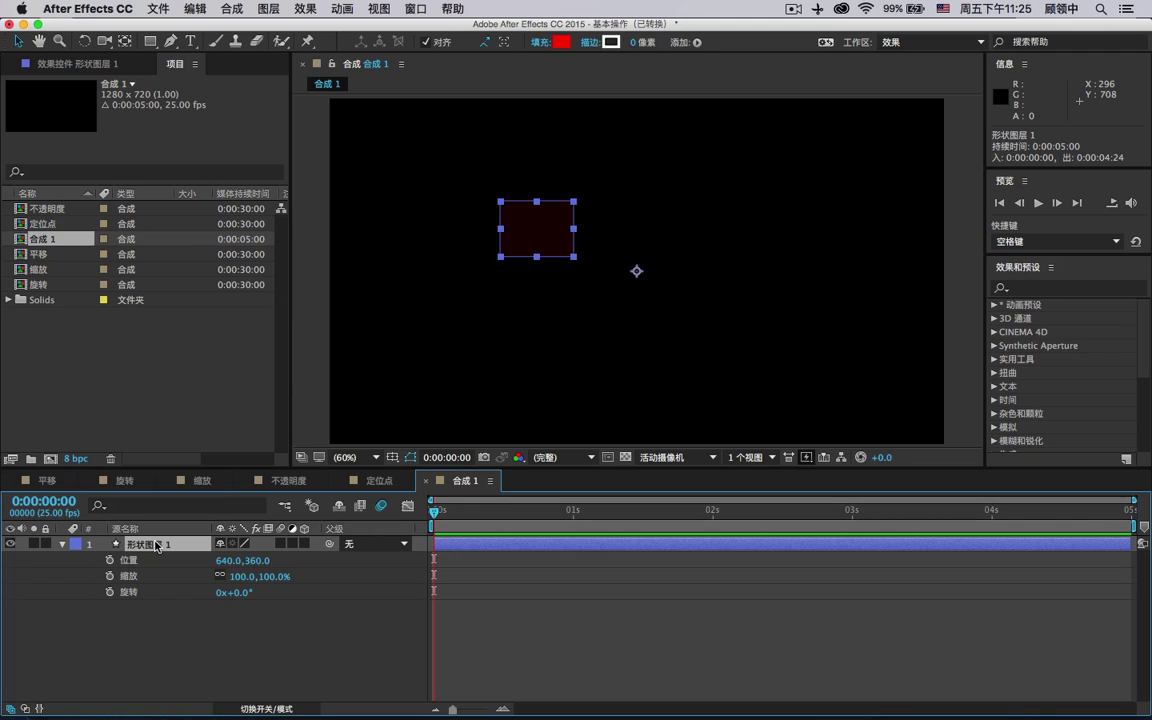
key(shift+t)
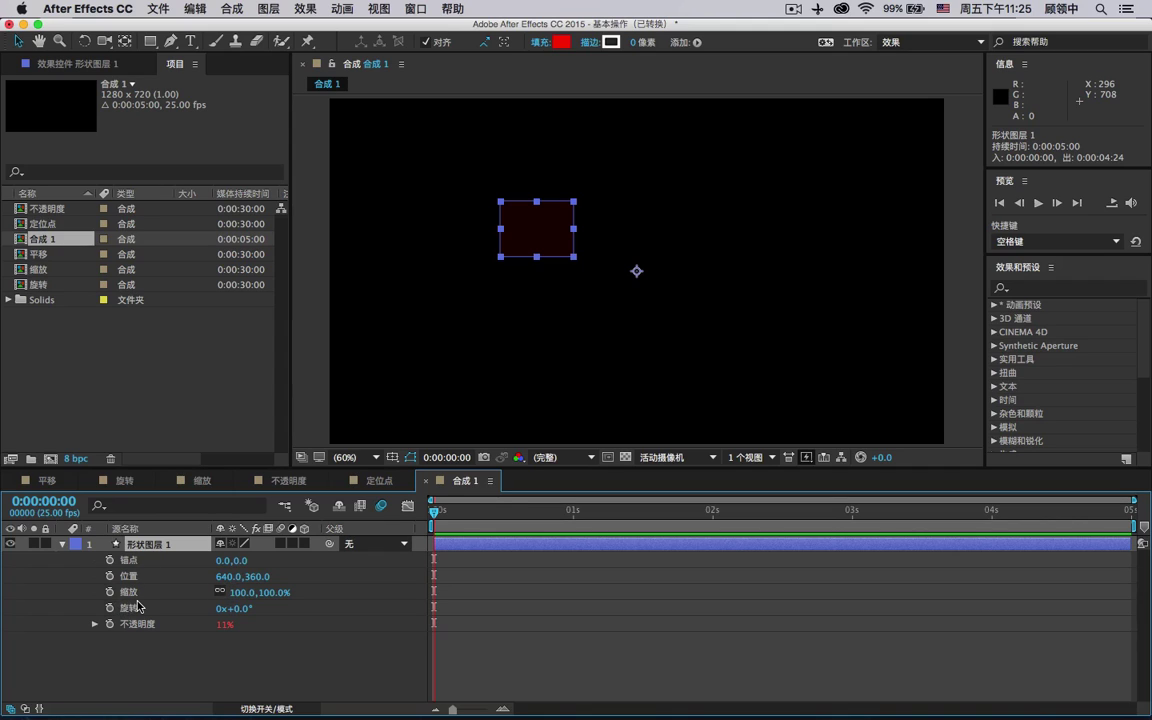
Show the Position, Scale, Rotation and Opacity properties of 形状图层 1 one at a time, ending with Opacity alone
key(p)
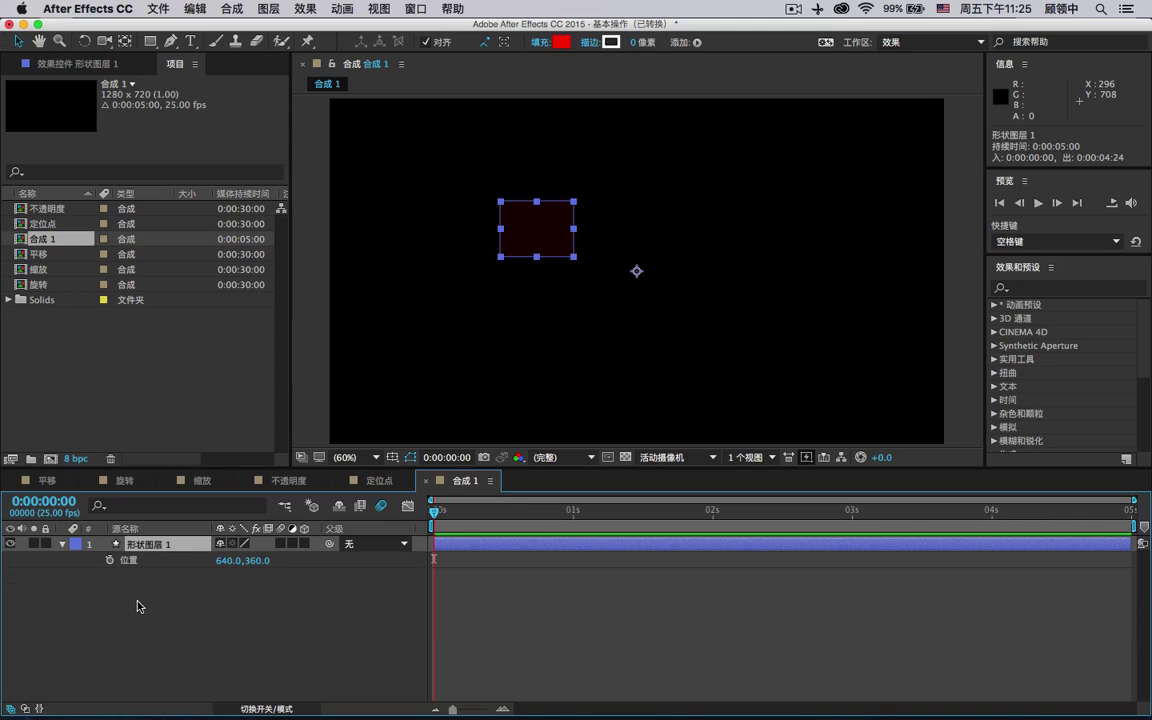
key(s)
key(r)
key(t)
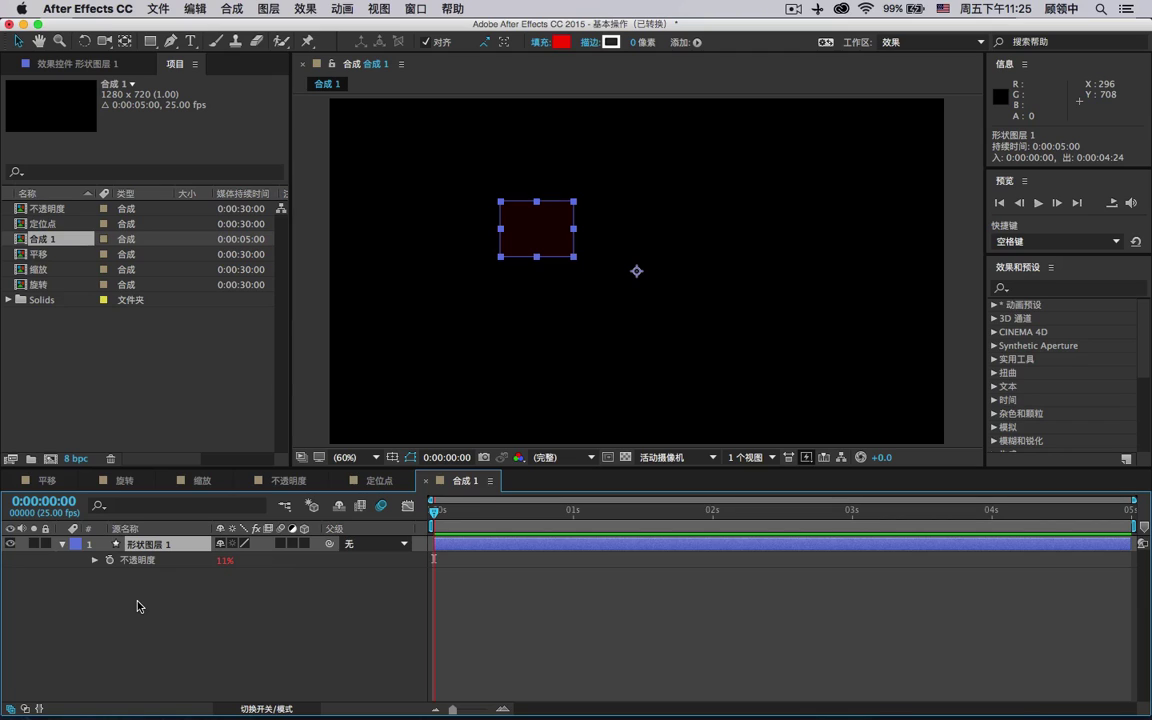